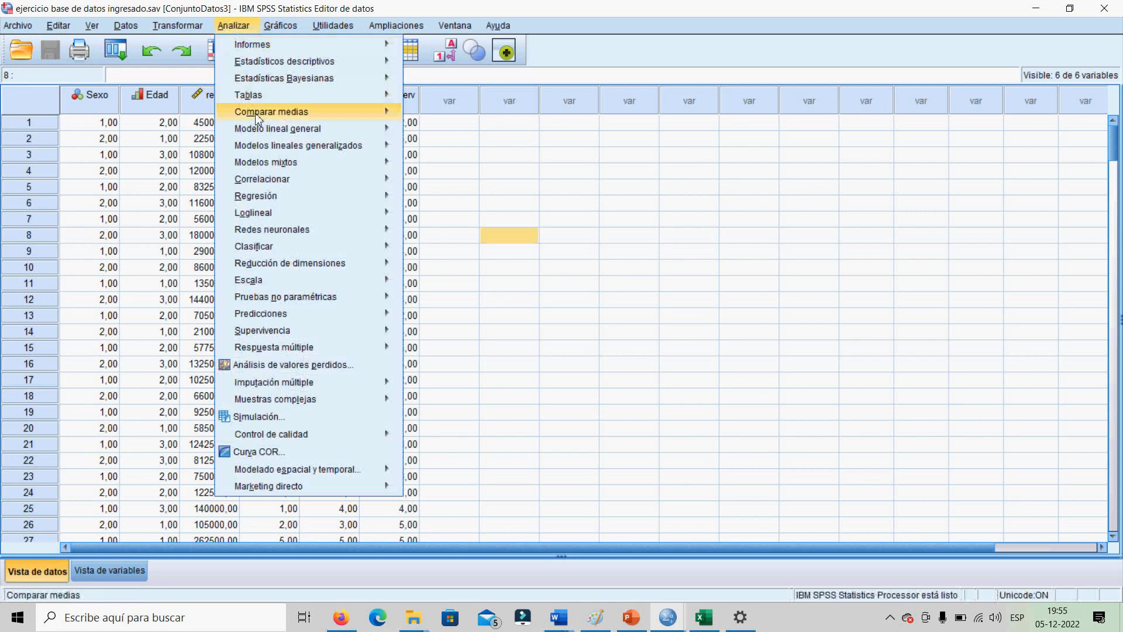
mouse_move(293, 145)
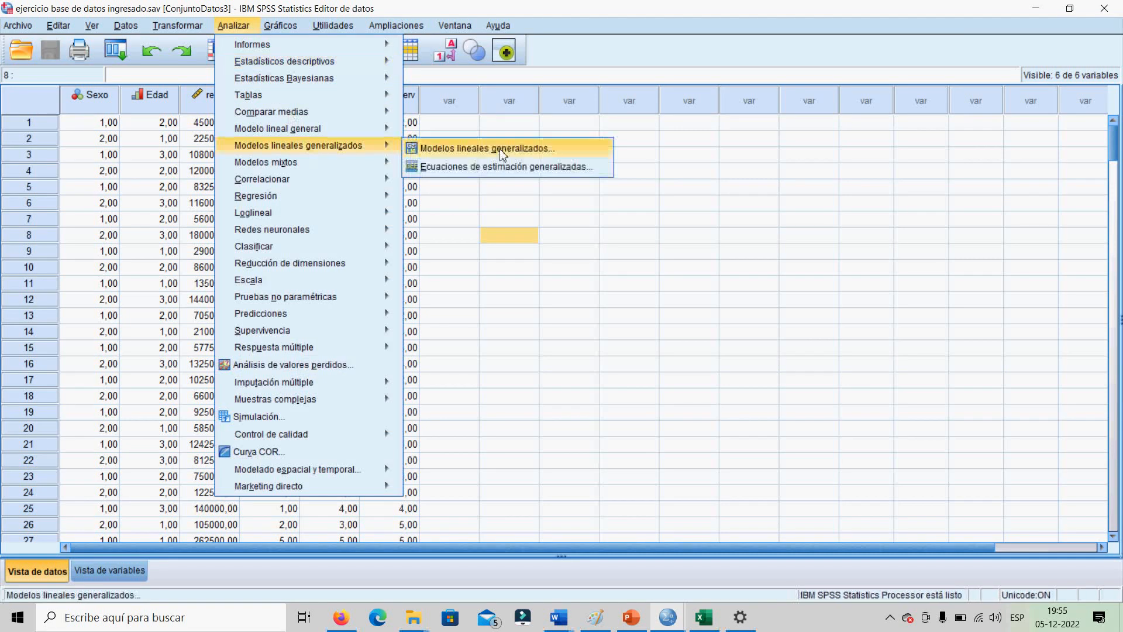
left_click(712, 224)
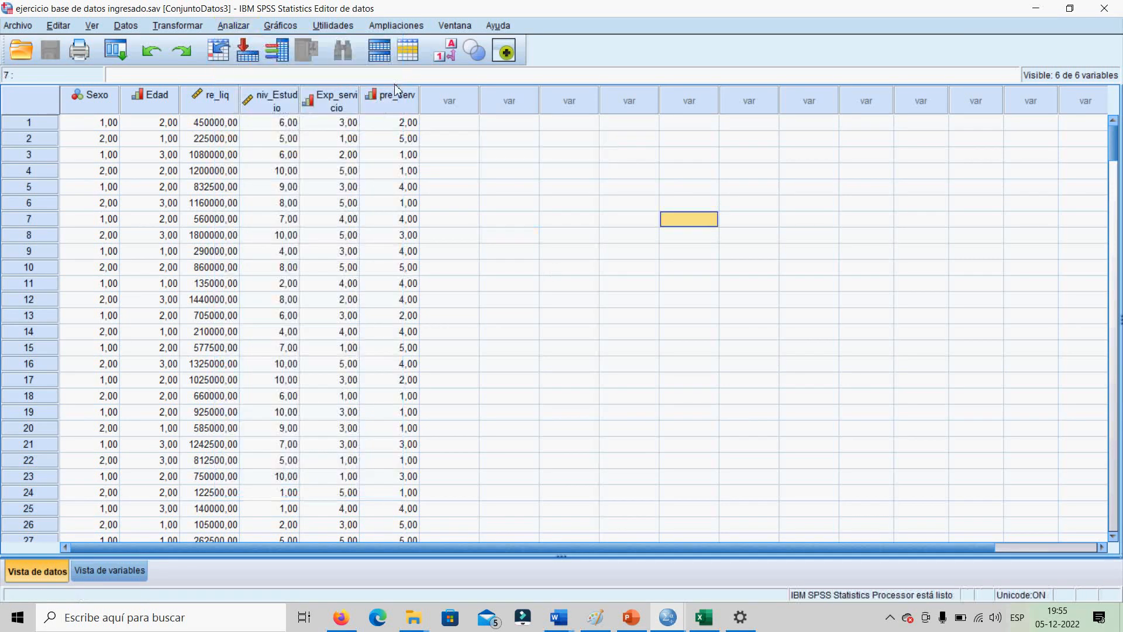
- Start defining a pie chart (Circular) from the legacy chart dialogs, using summaries for groups of cases
left_click(286, 30)
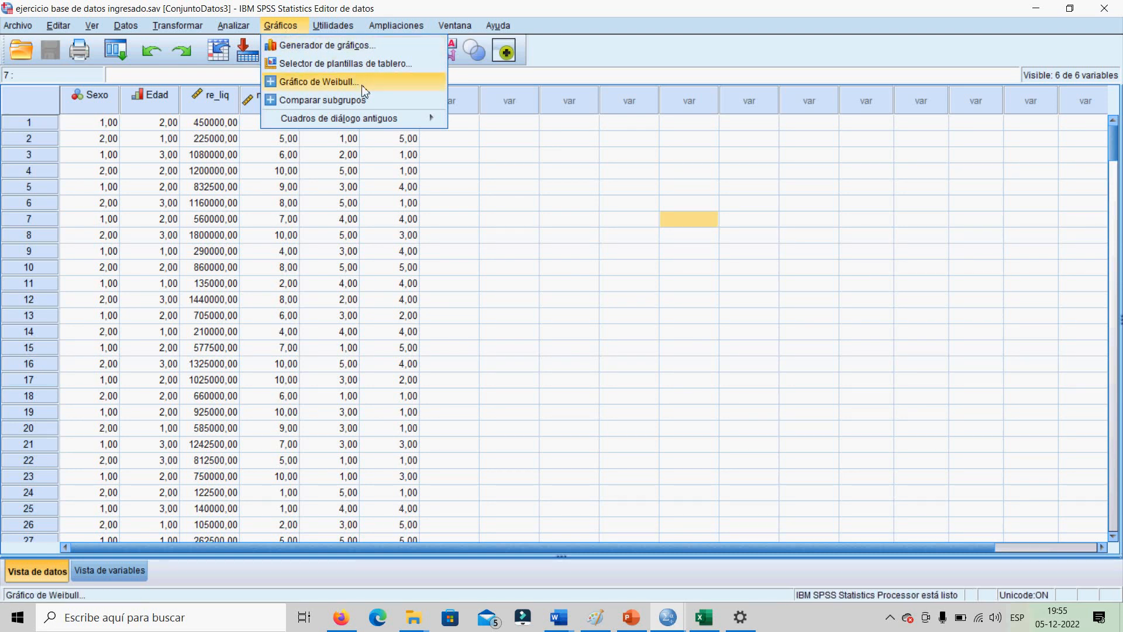
mouse_move(375, 122)
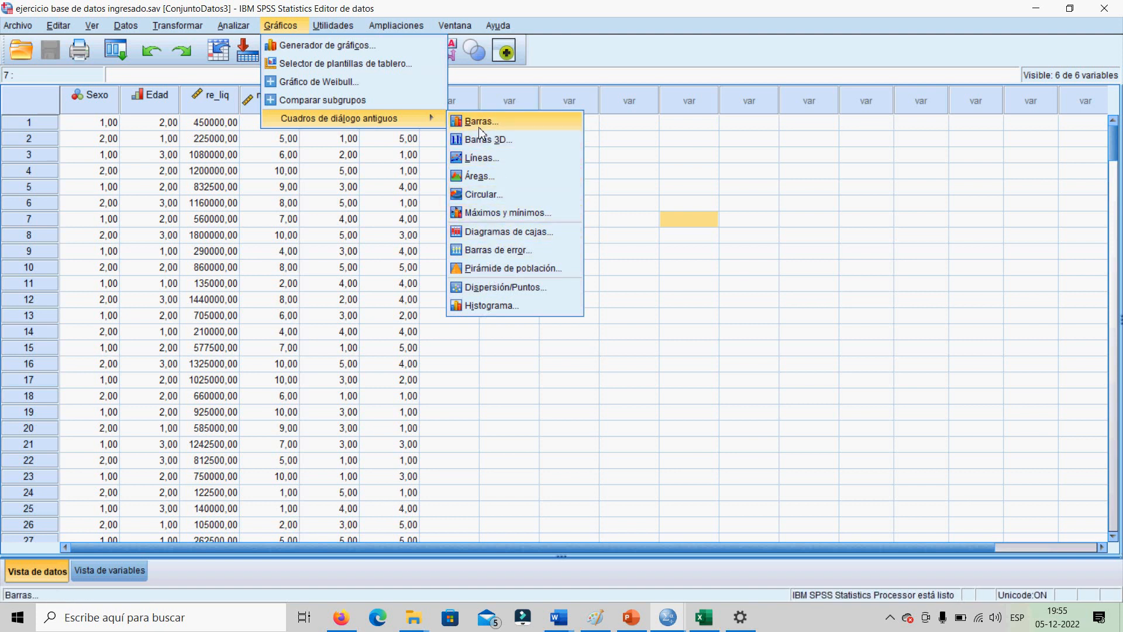
left_click(481, 194)
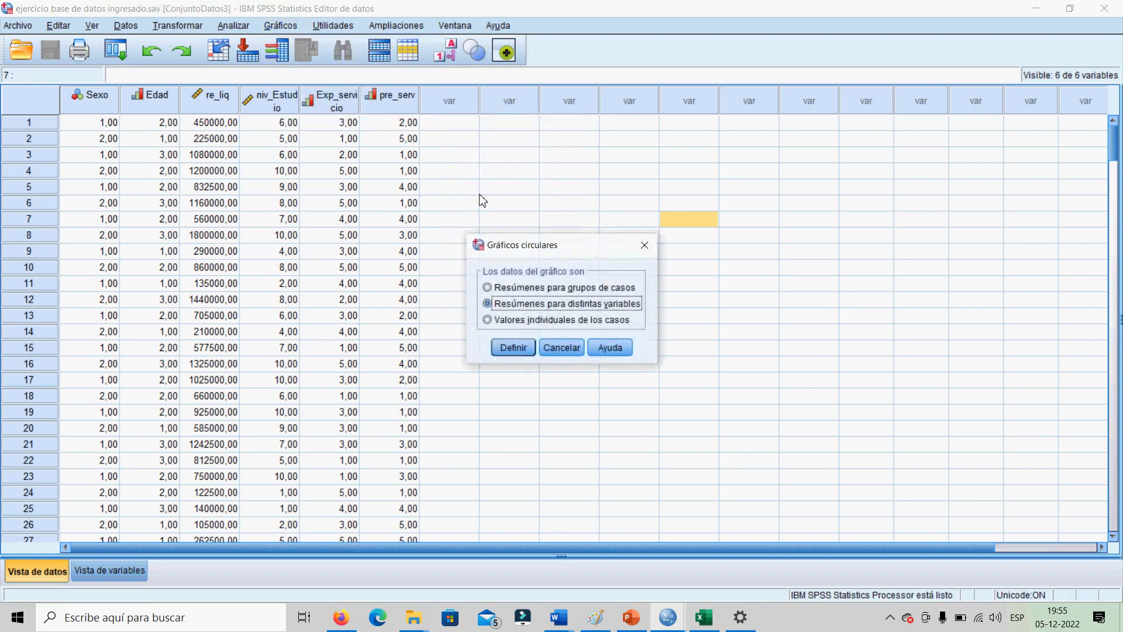
left_click(547, 289)
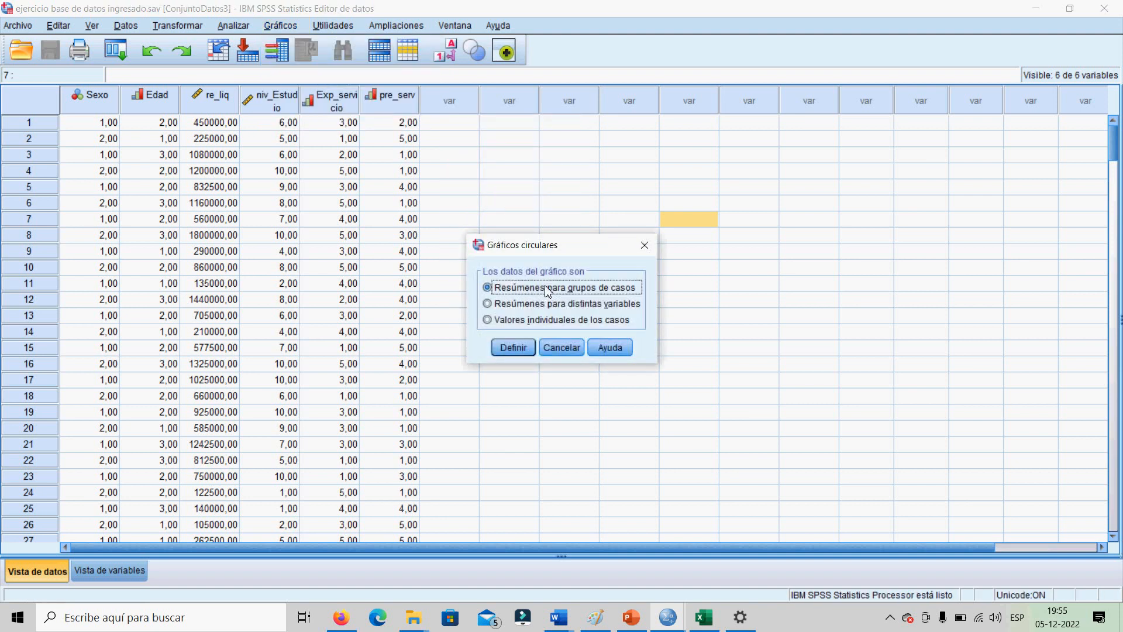
left_click(516, 349)
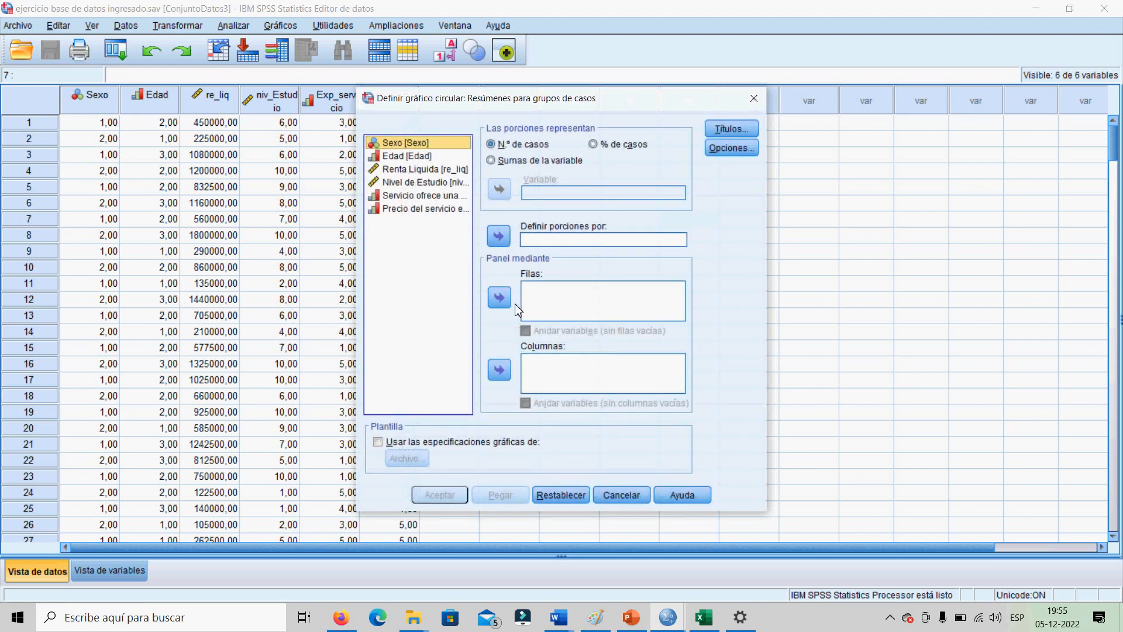
- Define the pie slices by Edad instead of Sexo and have them represent the % of cases
left_click(499, 236)
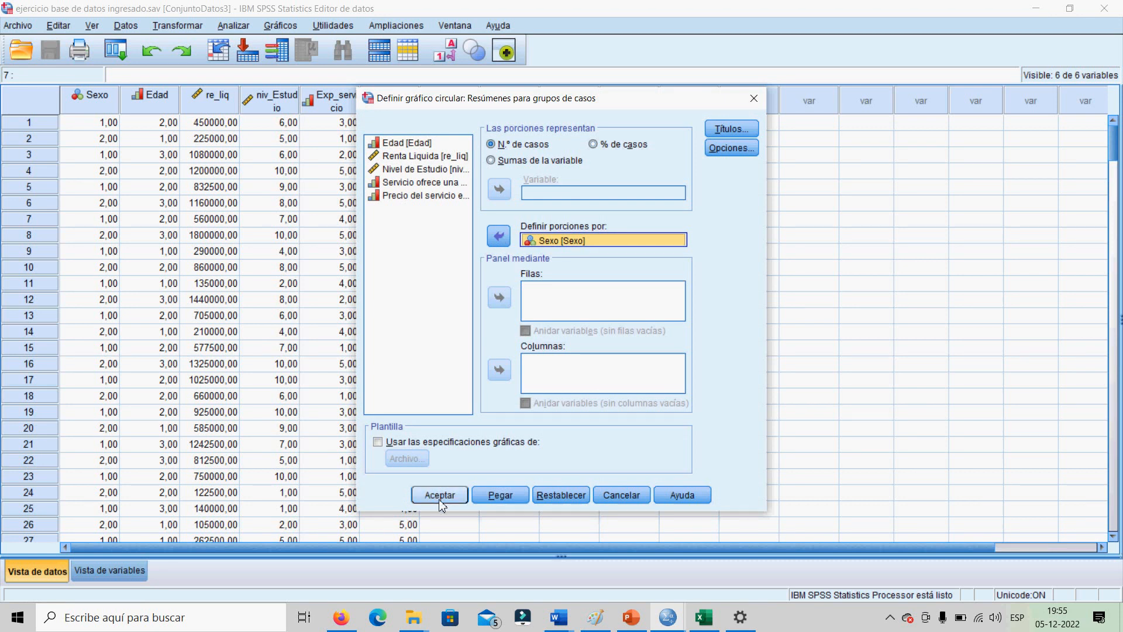
left_click(499, 236)
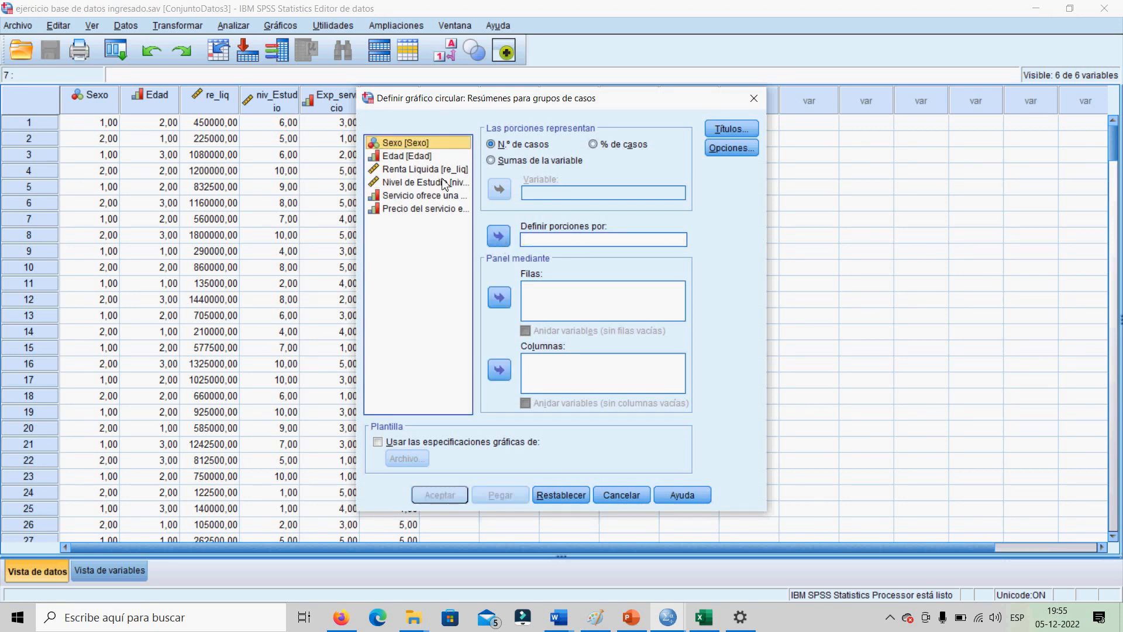
left_click(415, 156)
left_click(499, 238)
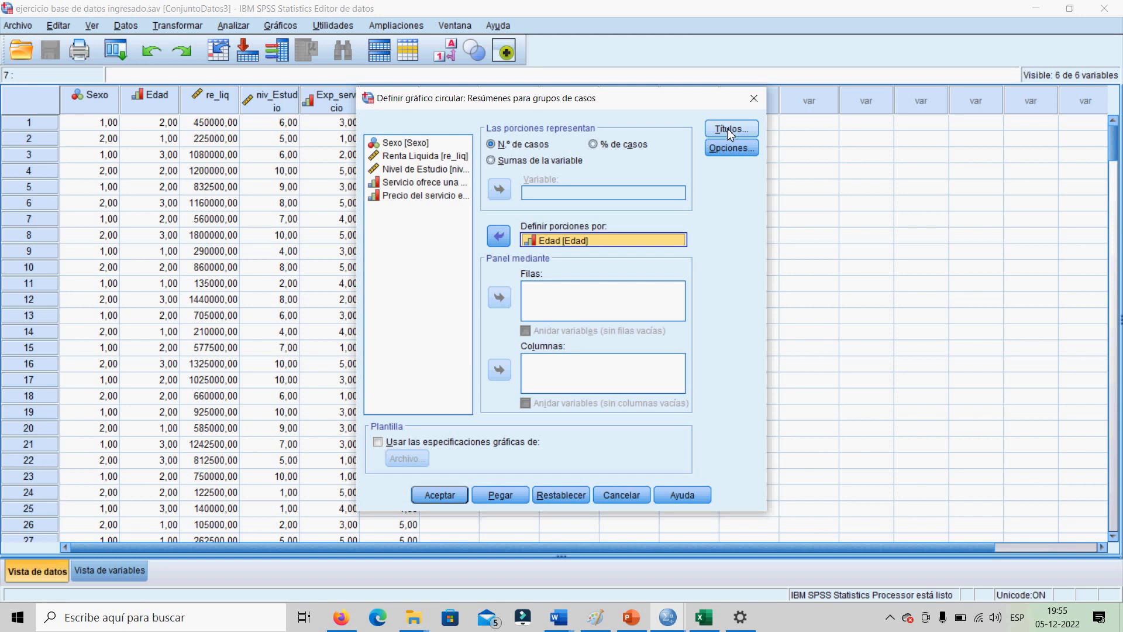
left_click(595, 146)
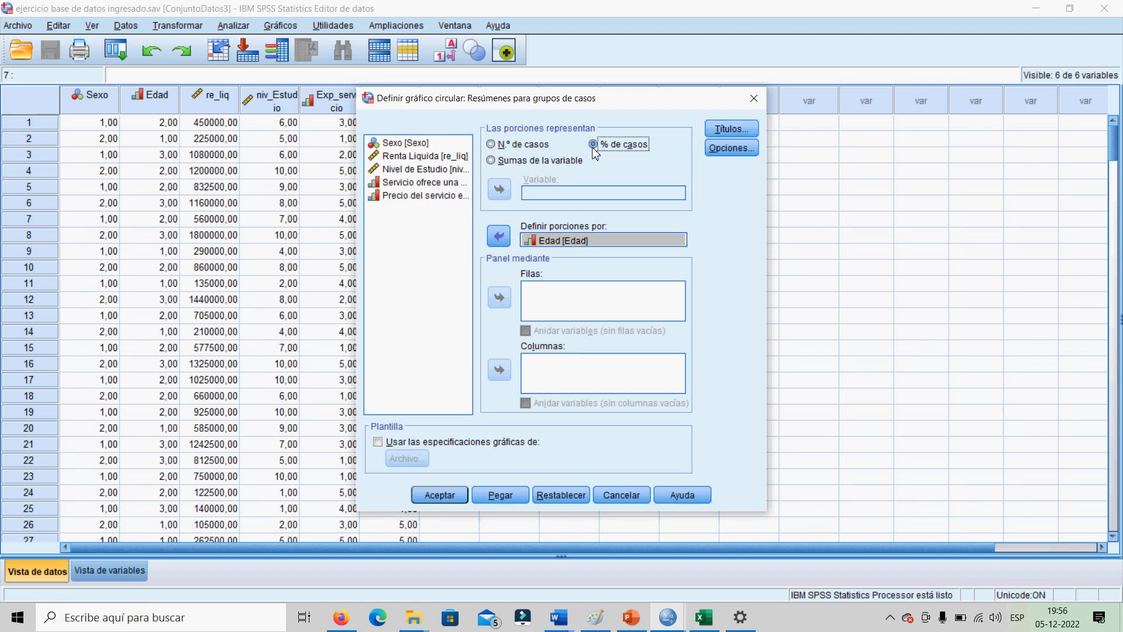
- Give the pie chart the title "Rangos etareos" and the footnote "Elaboracion propia"
left_click(729, 131)
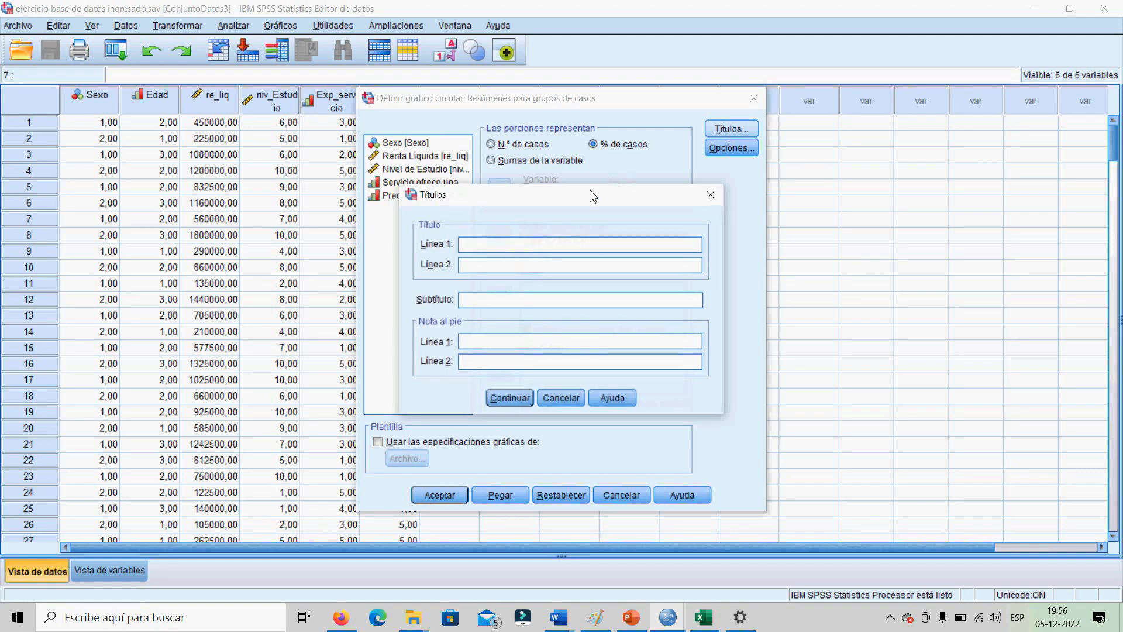
left_click_drag(613, 200, 889, 176)
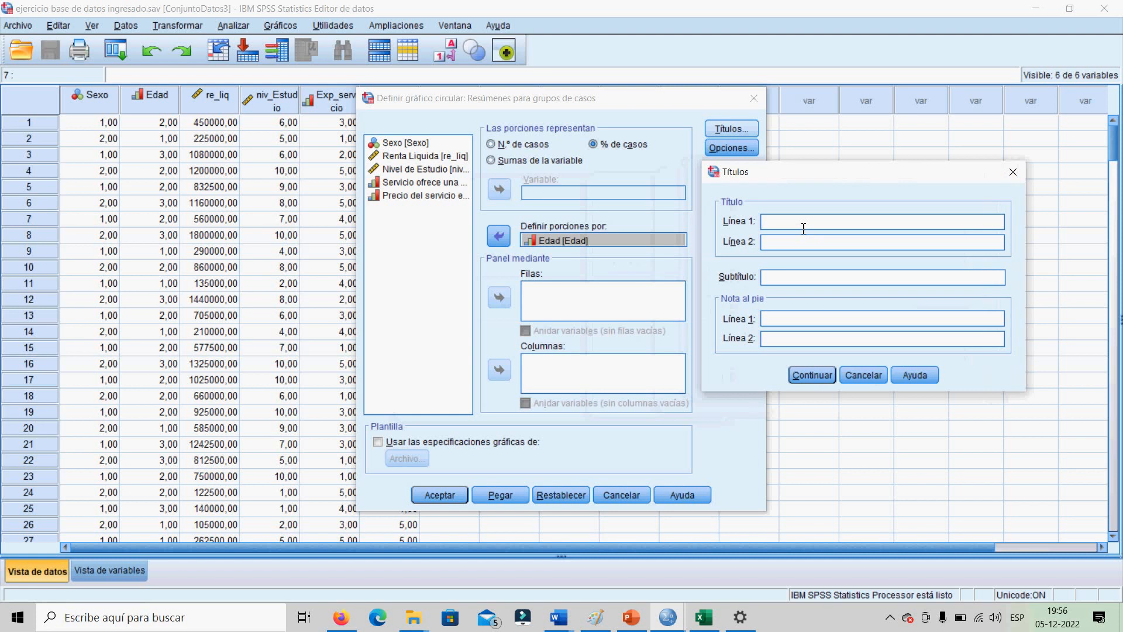
type("Rangos etare")
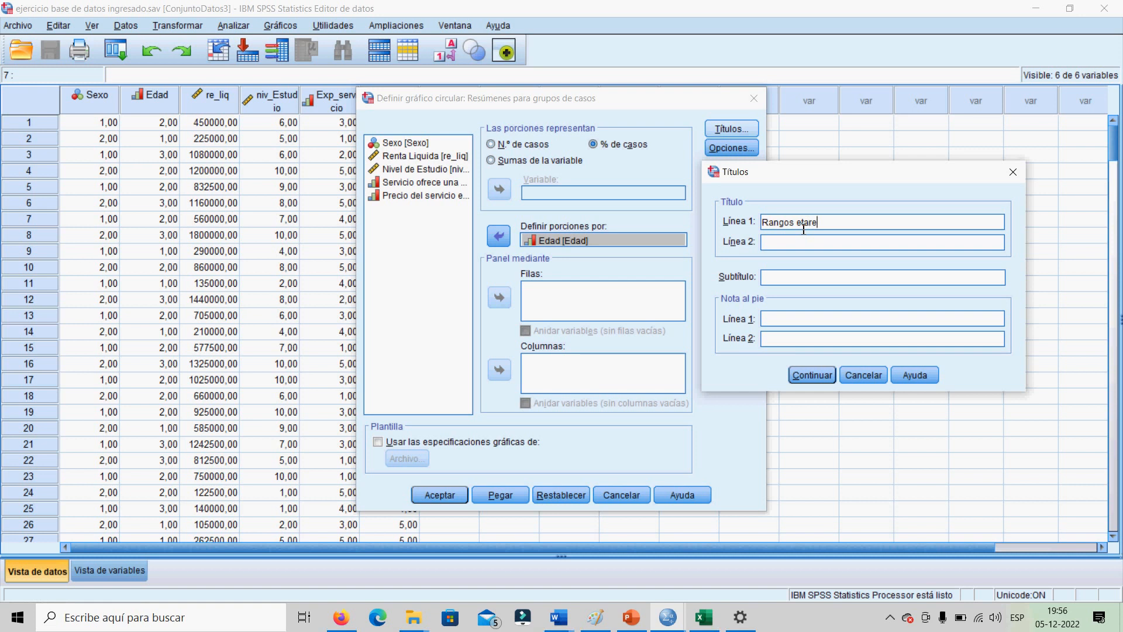
type("os")
left_click(782, 320)
type("Elaboracion propia")
left_click(809, 376)
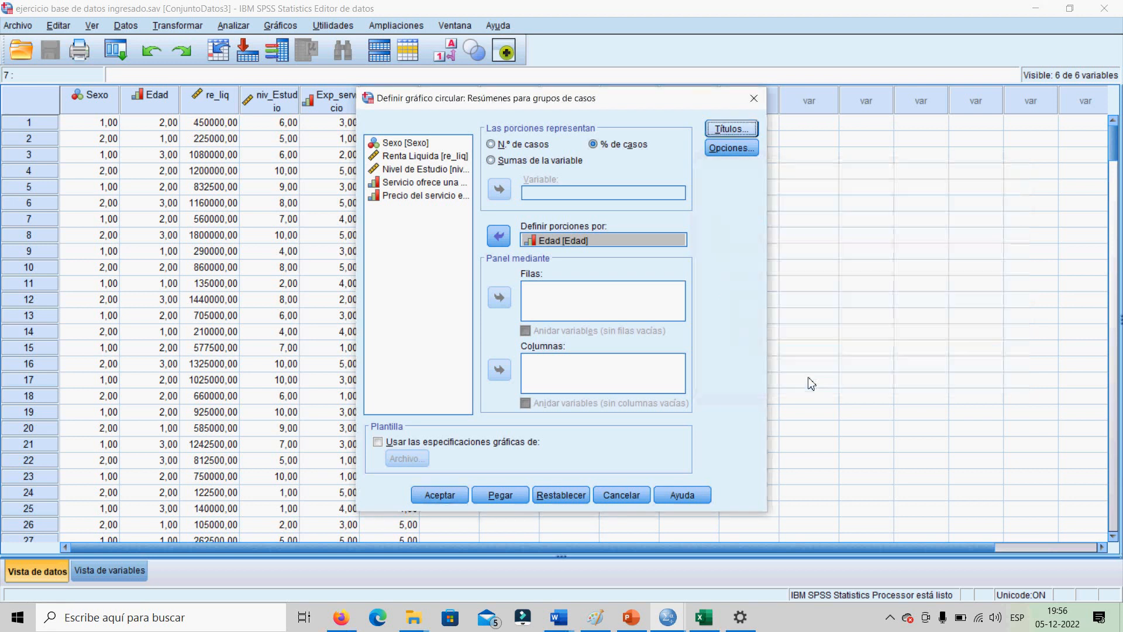
- Generate the pie chart of Edad and select it in the output
left_click(447, 497)
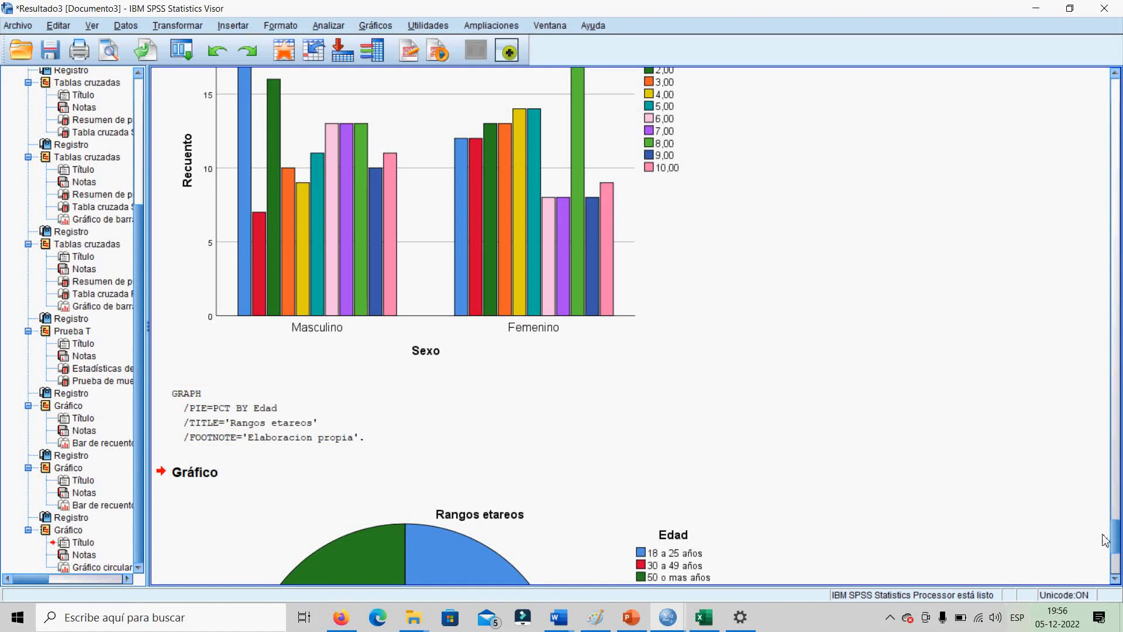
left_click_drag(1116, 540, 1119, 560)
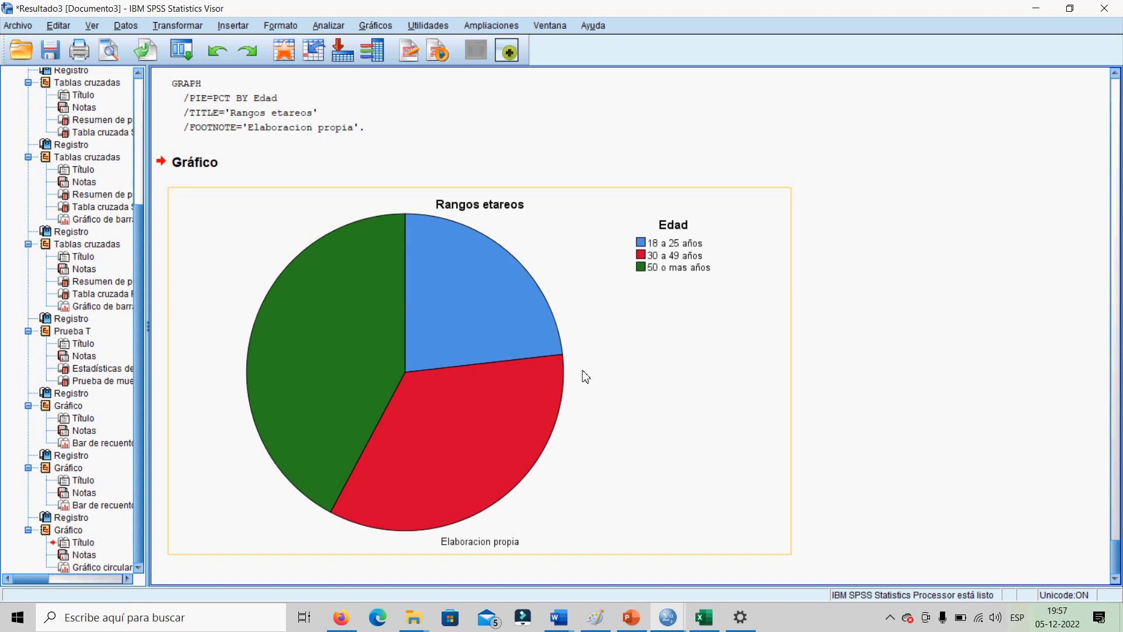
left_click(488, 321)
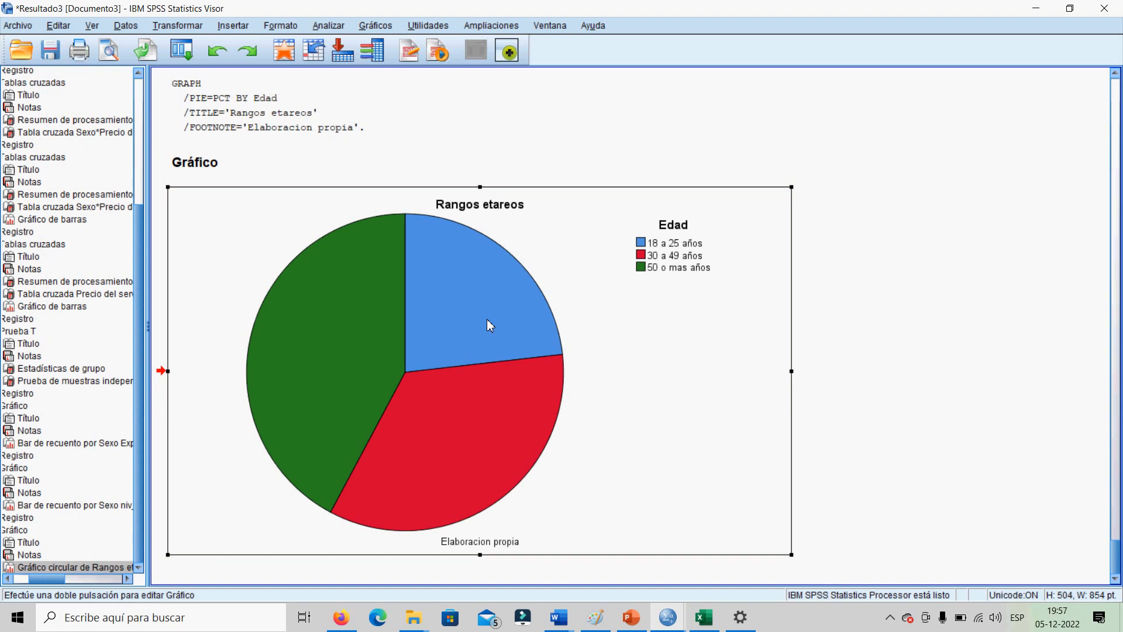
- Start a simple bar chart from summaries for groups of cases, with Edad as the category axis
left_click(384, 27)
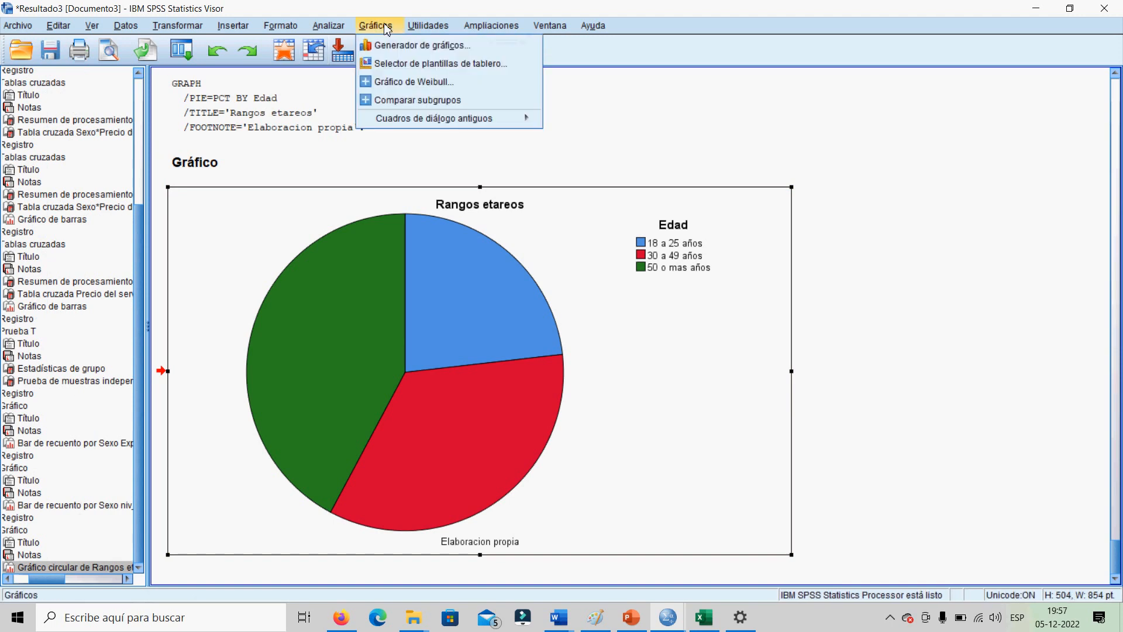
mouse_move(449, 125)
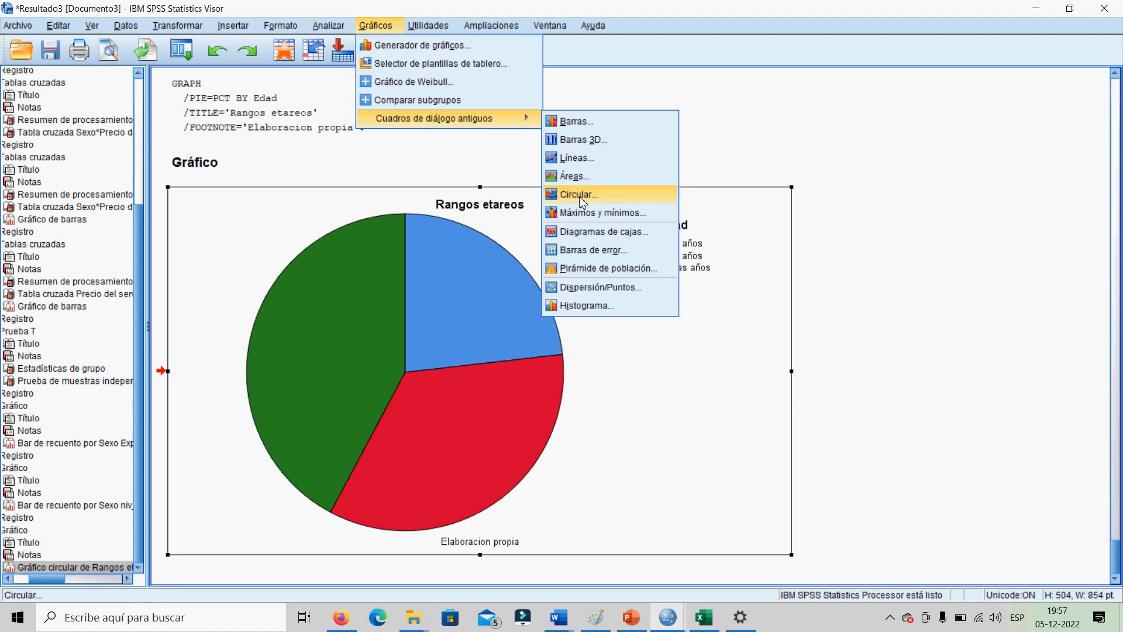
left_click(583, 131)
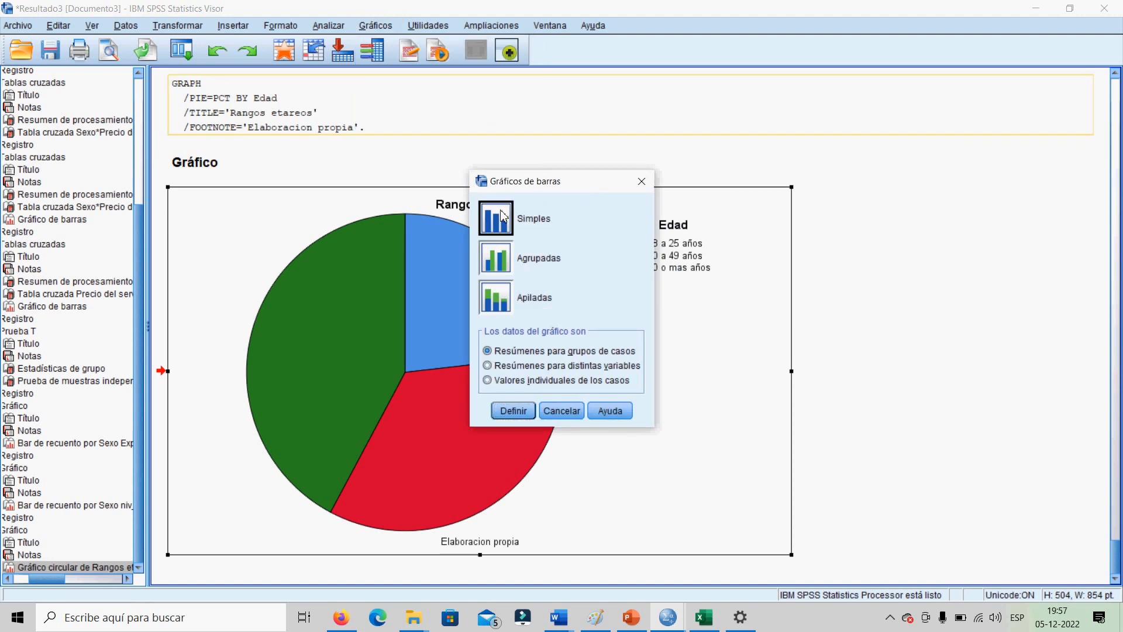
left_click(514, 411)
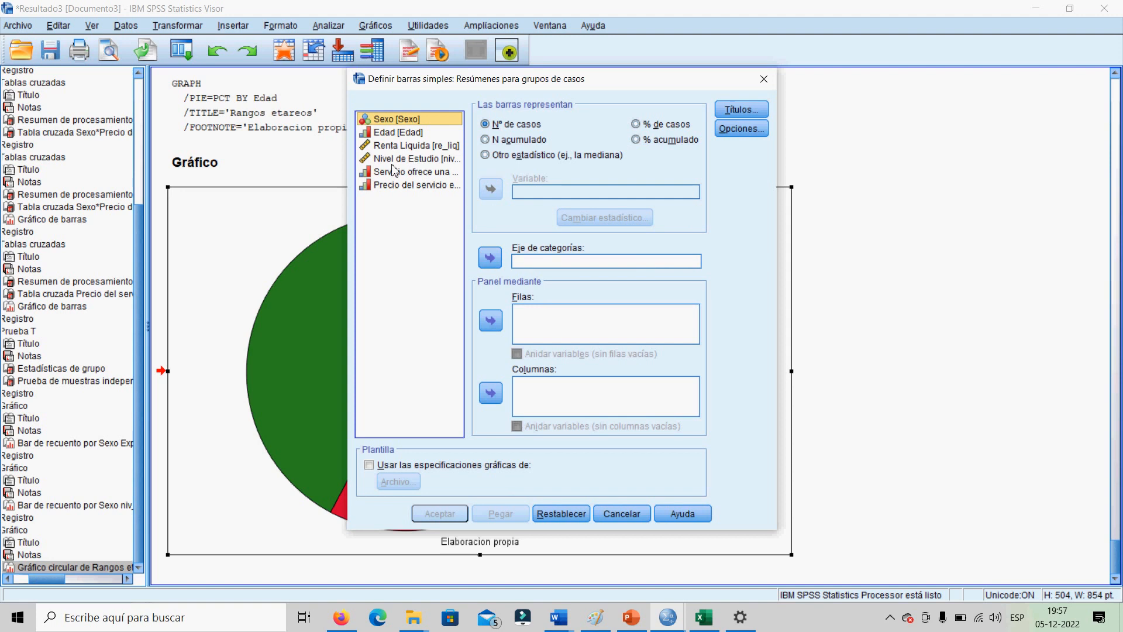
left_click(391, 139)
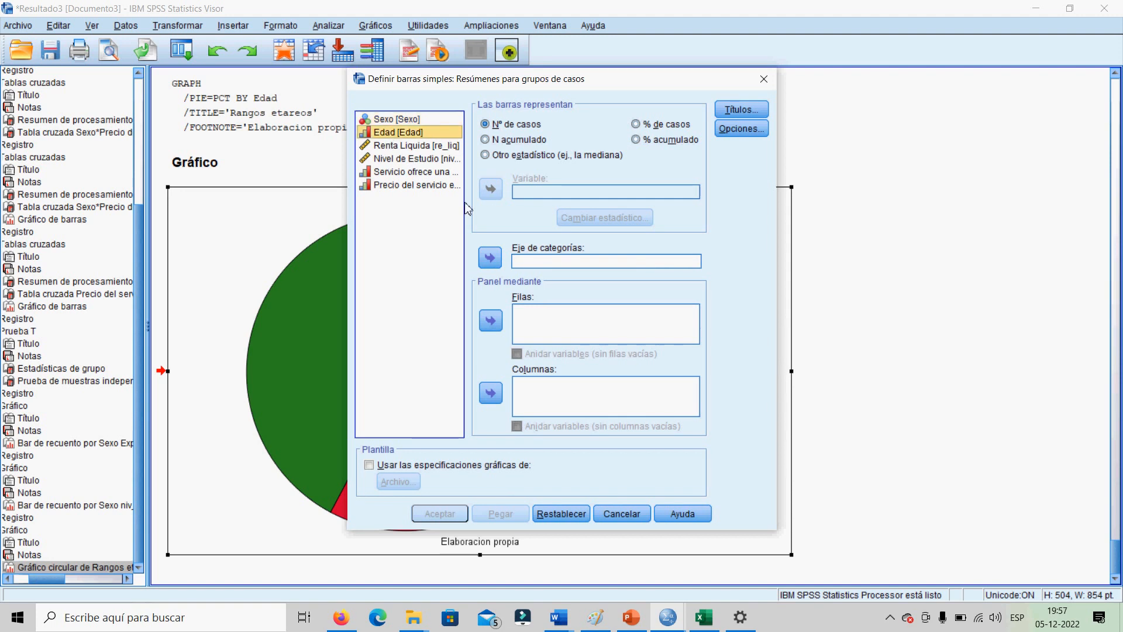
left_click(491, 258)
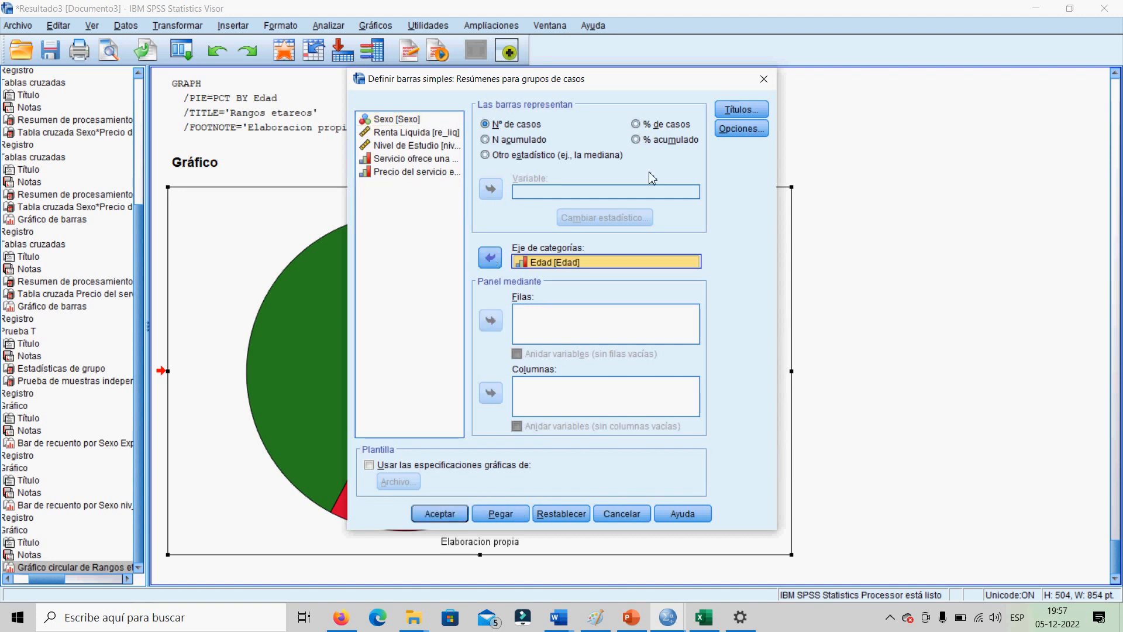
- Enter "Rangos de edad" as the bar chart's title and "Elaboracion:Fuente propia" as its footnote
left_click(739, 110)
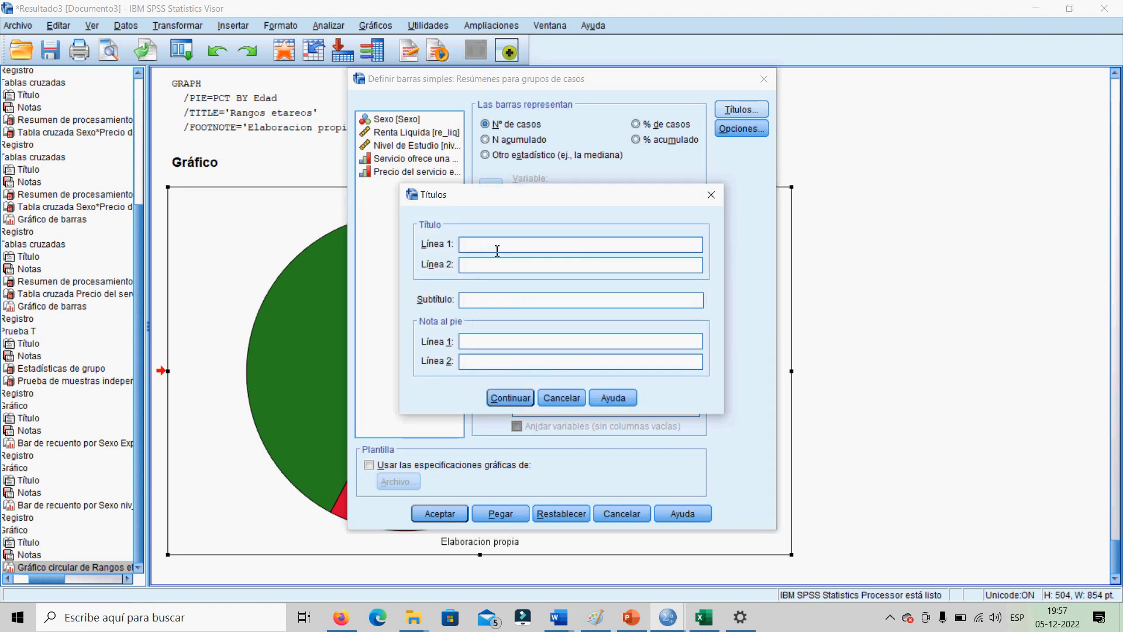
type("Rangos de edad")
left_click(488, 347)
type("Elaboracion:")
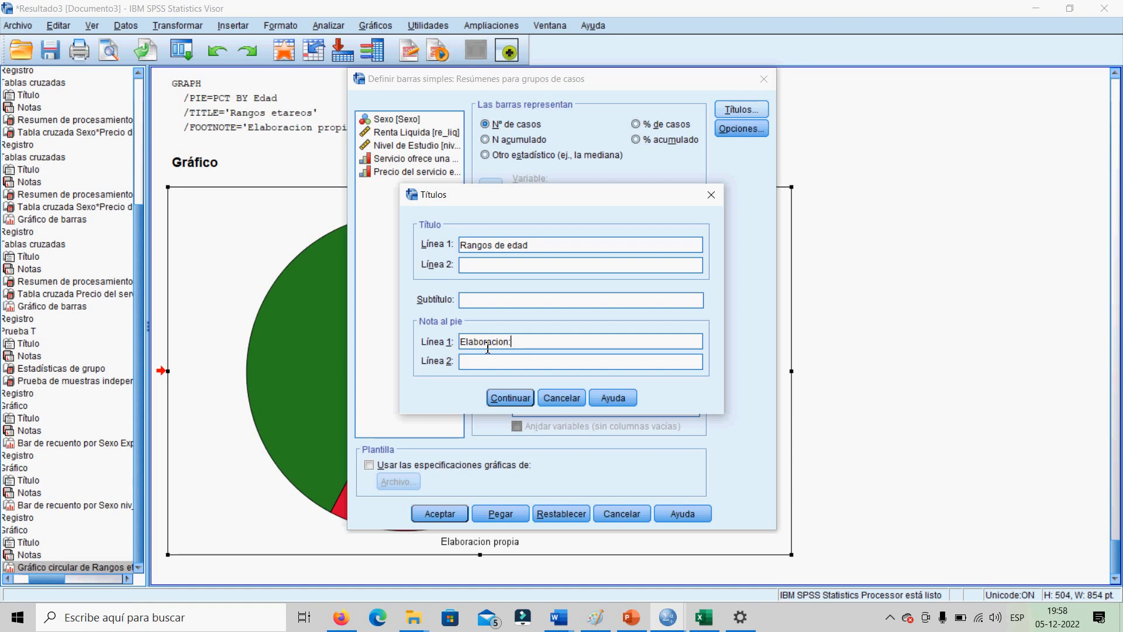
type("Feunte")
key("BackSpace")
key("BackSpace")
key("BackSpace")
key("BackSpace")
key("BackSpace")
key("BackSpace")
type("uente propia")
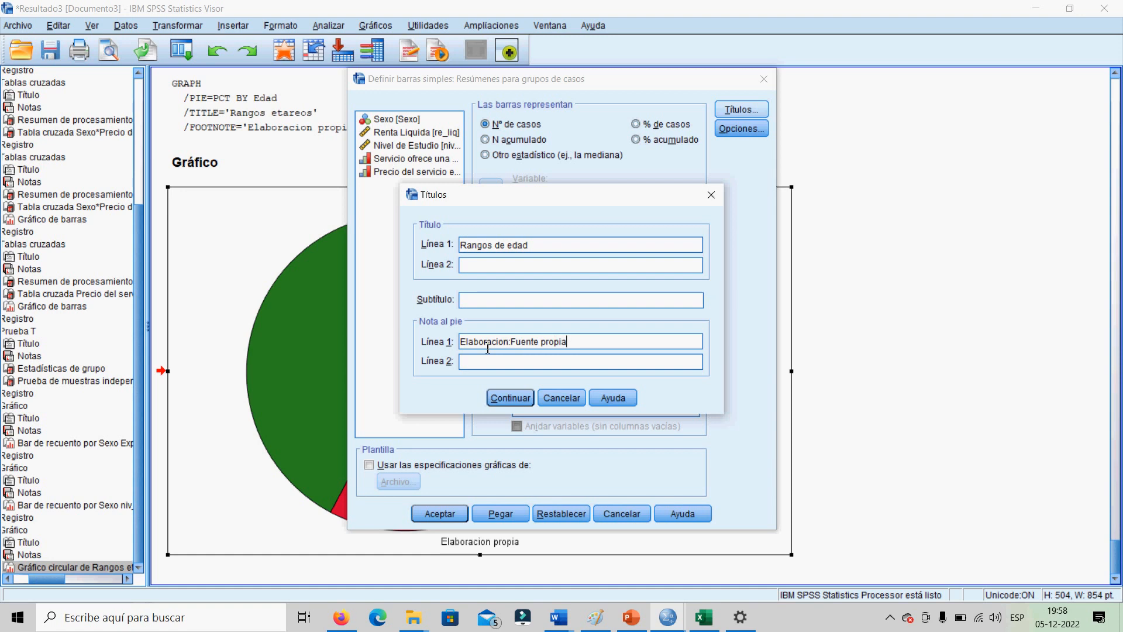
- Correct the first word of the bar chart's footnote to "Elaboración" and accept the titles
left_click(505, 345)
key("BackSpace")
type("ó")
left_click(506, 397)
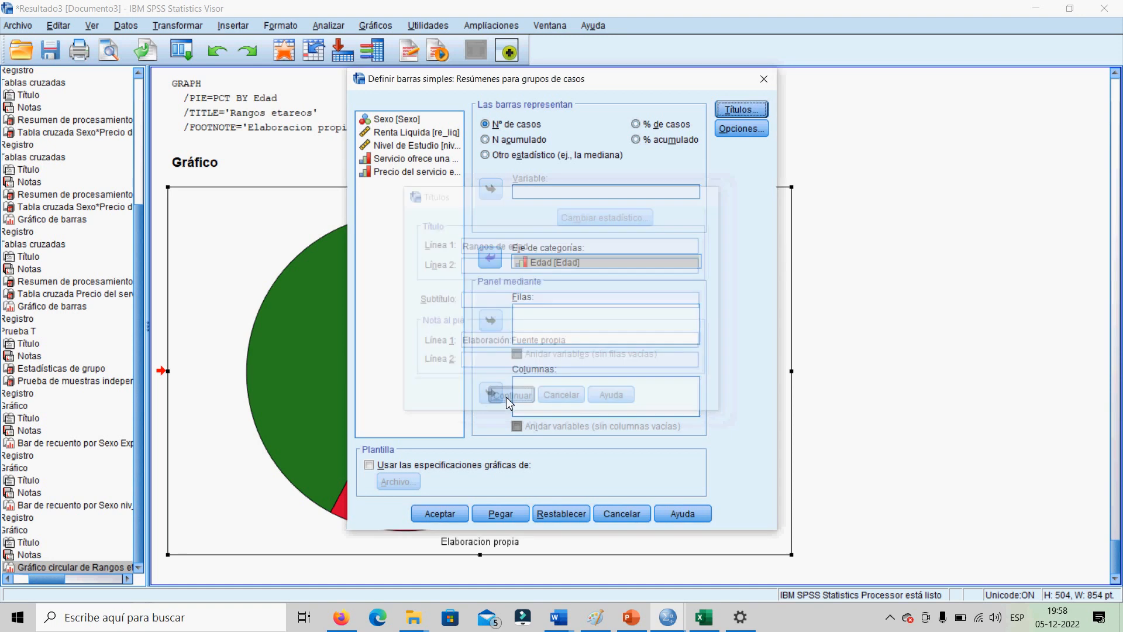
- Generate the simple bar chart of Edad and examine it in the output
left_click(439, 515)
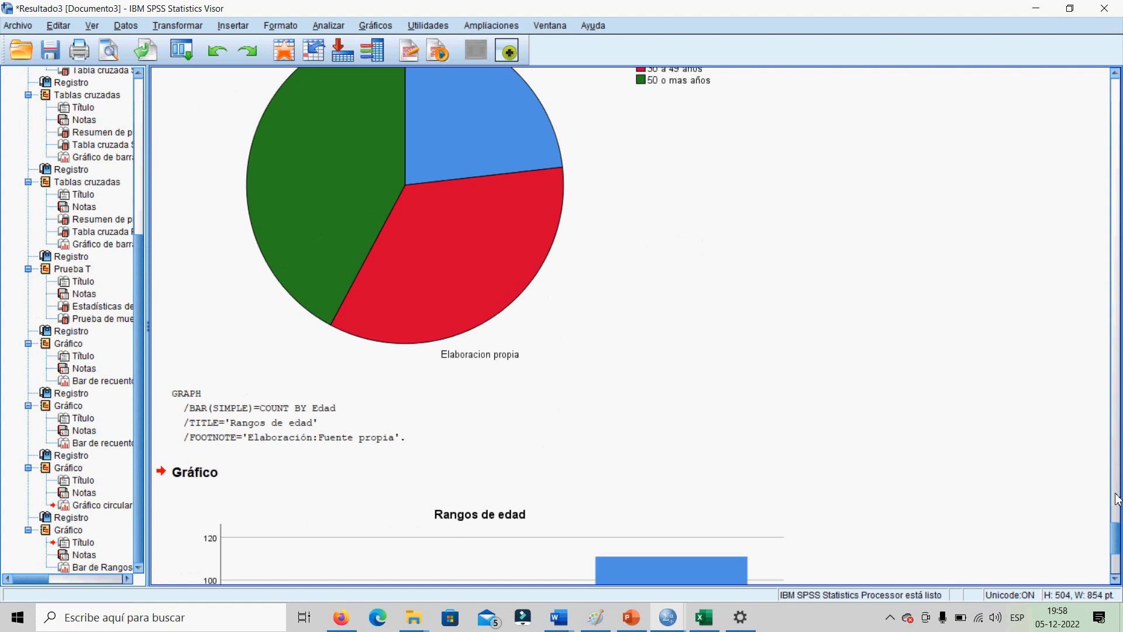
left_click_drag(1117, 547, 1116, 569)
left_click(773, 547)
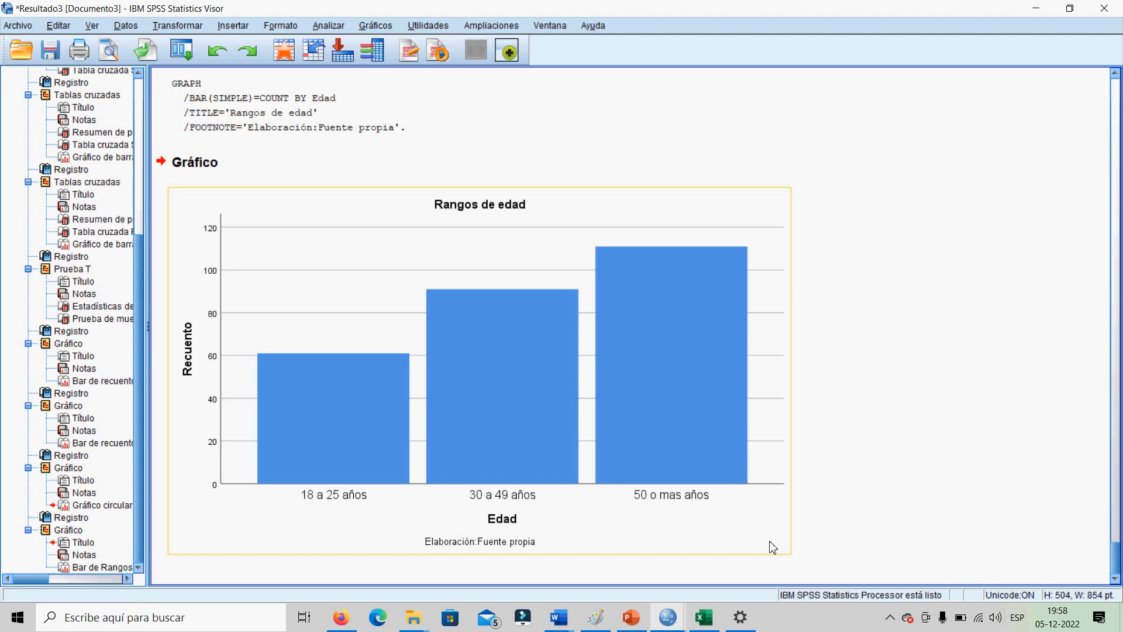
left_click(381, 86)
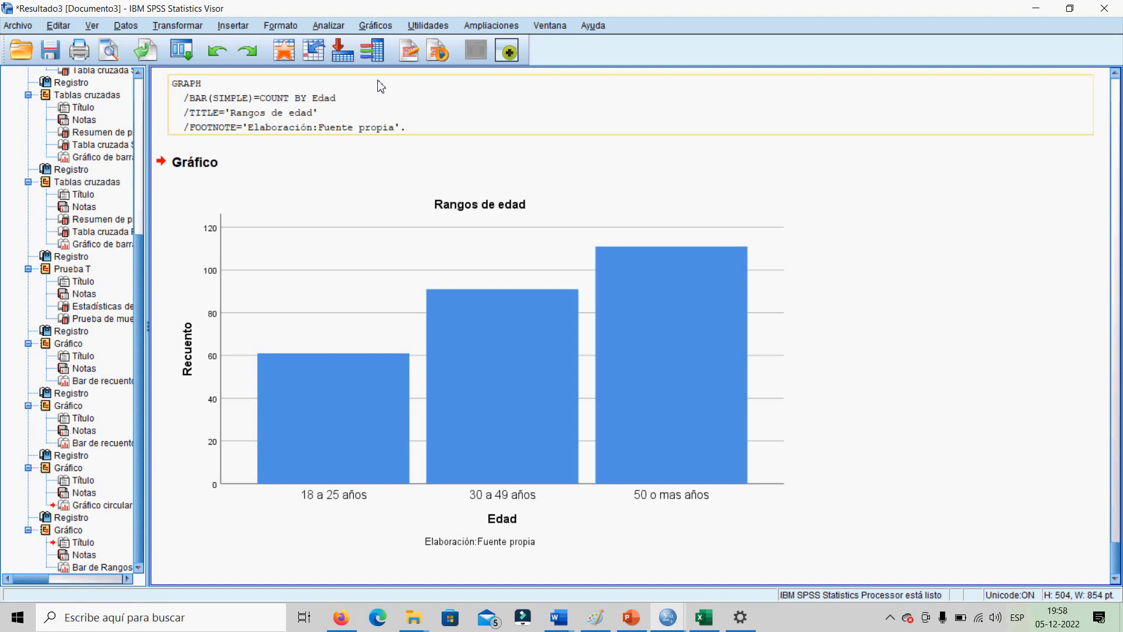
left_click(480, 335)
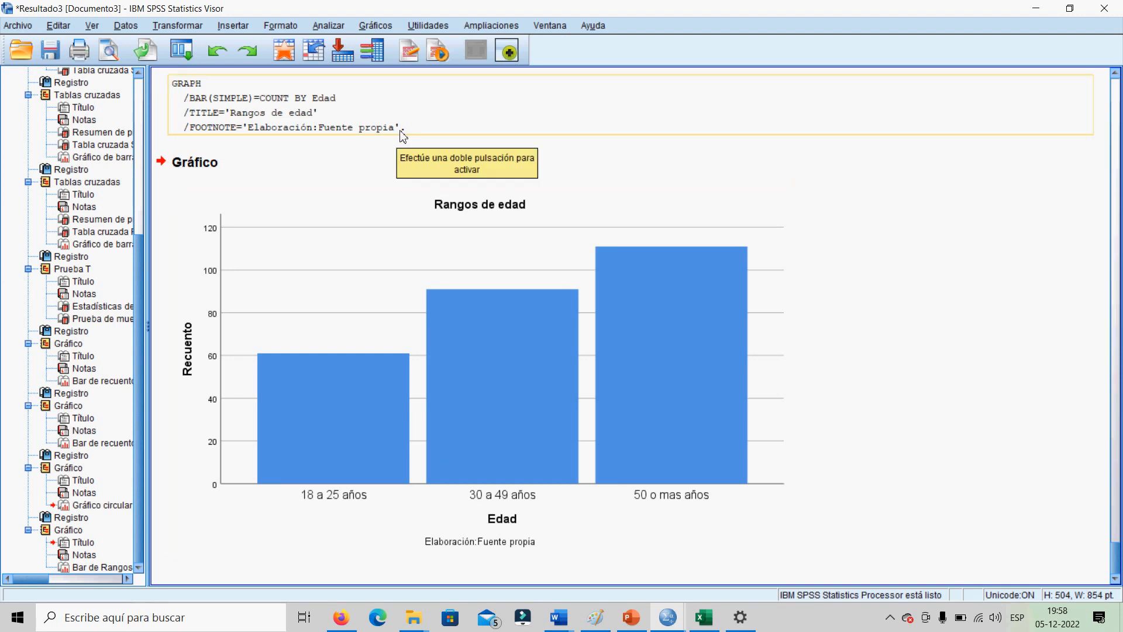
- Generate a simple bar chart of Edad for groups of cases with the bars representing % de casos, and examine it
left_click(375, 28)
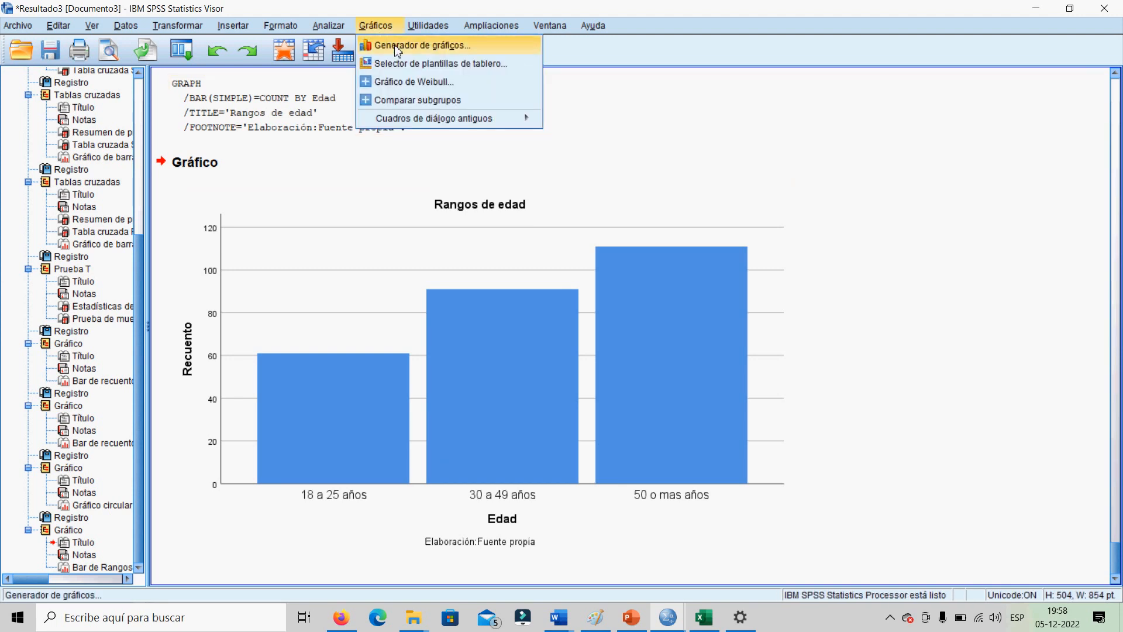
mouse_move(485, 120)
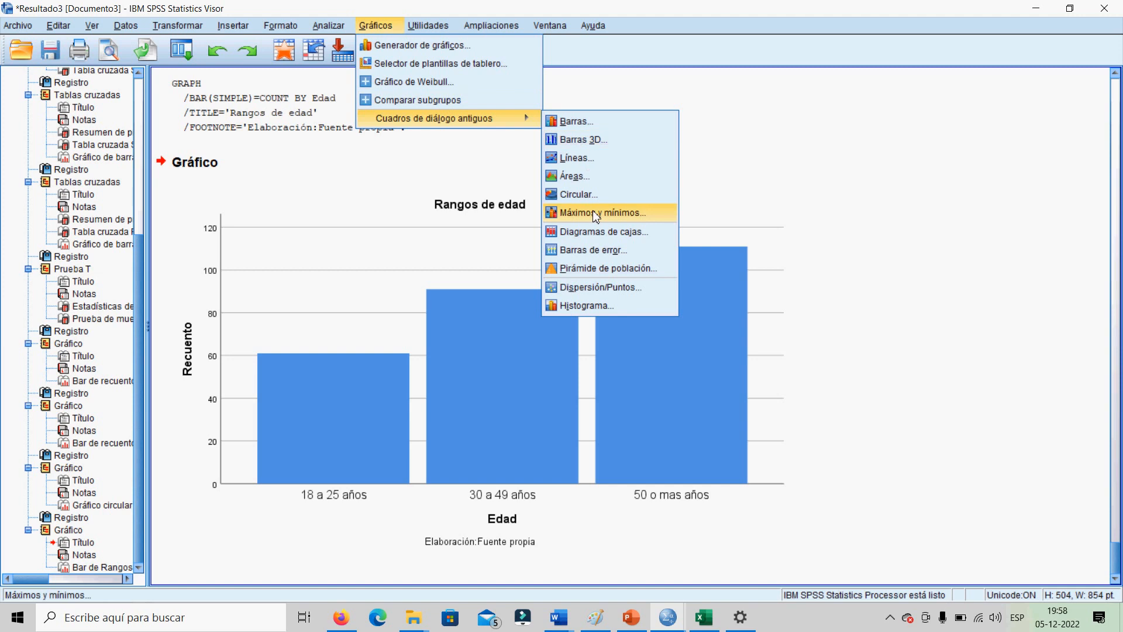
left_click(583, 124)
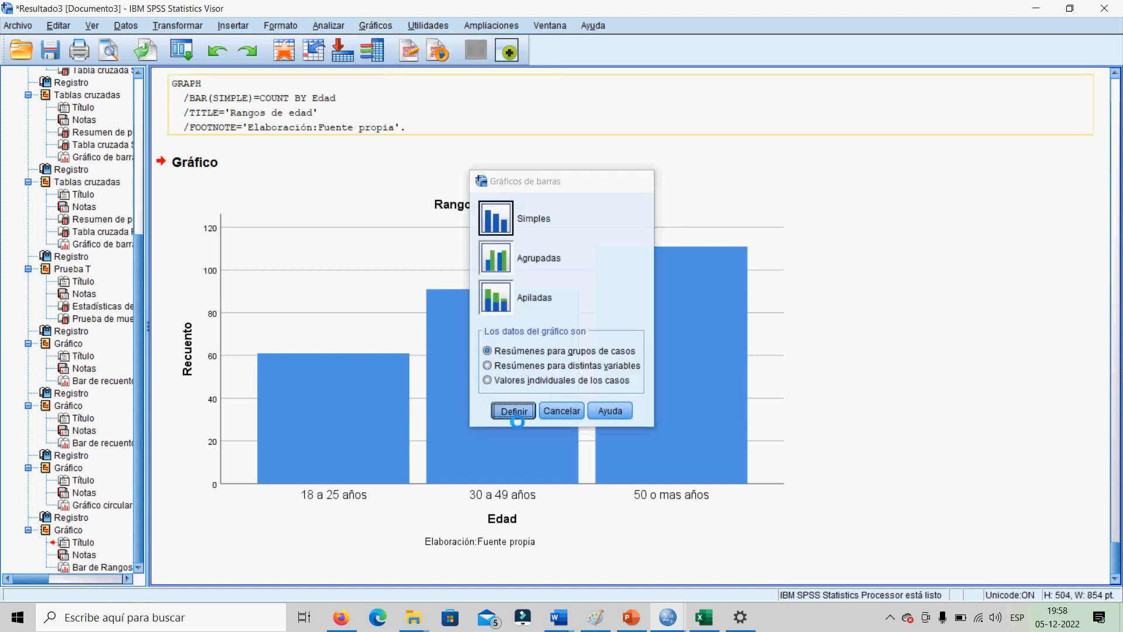
left_click(510, 411)
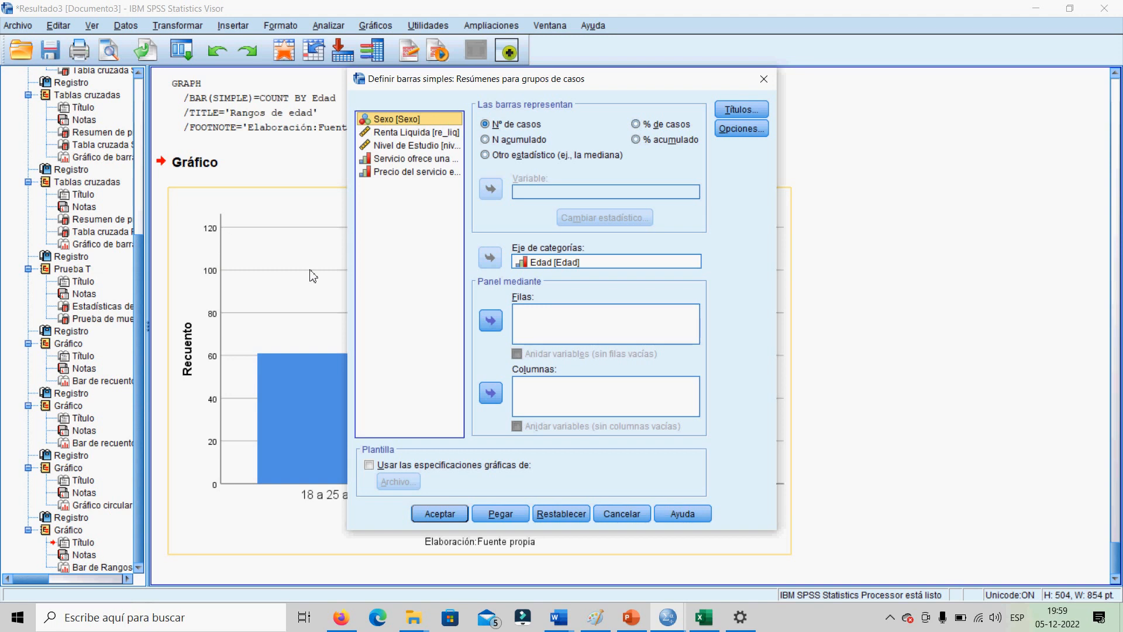
left_click(636, 125)
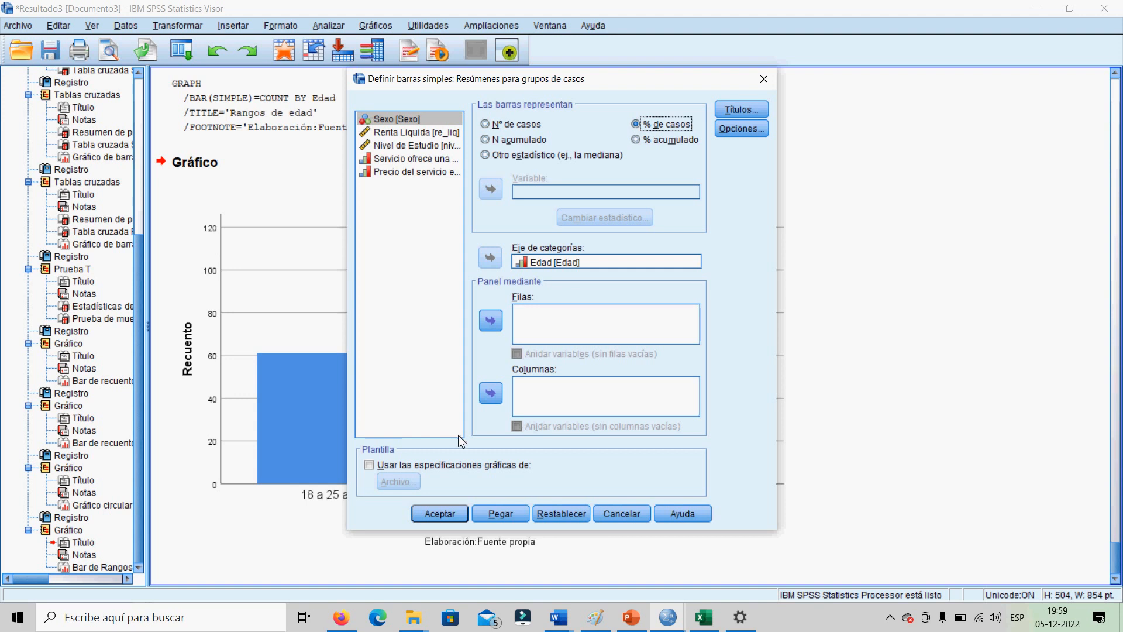
left_click(440, 514)
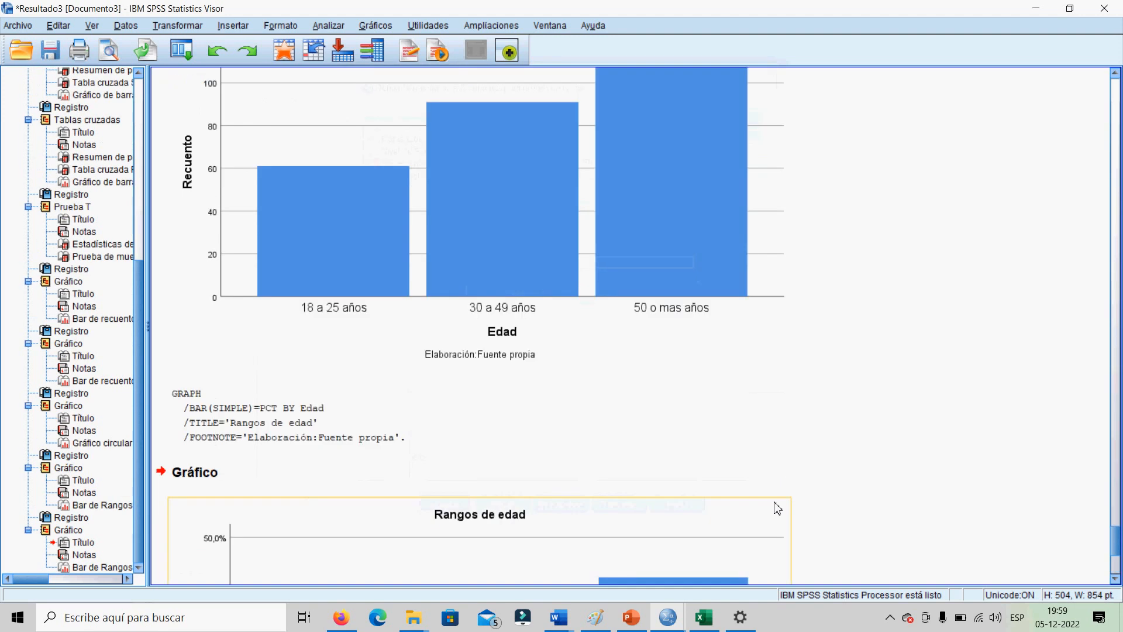
left_click_drag(1117, 542, 1119, 565)
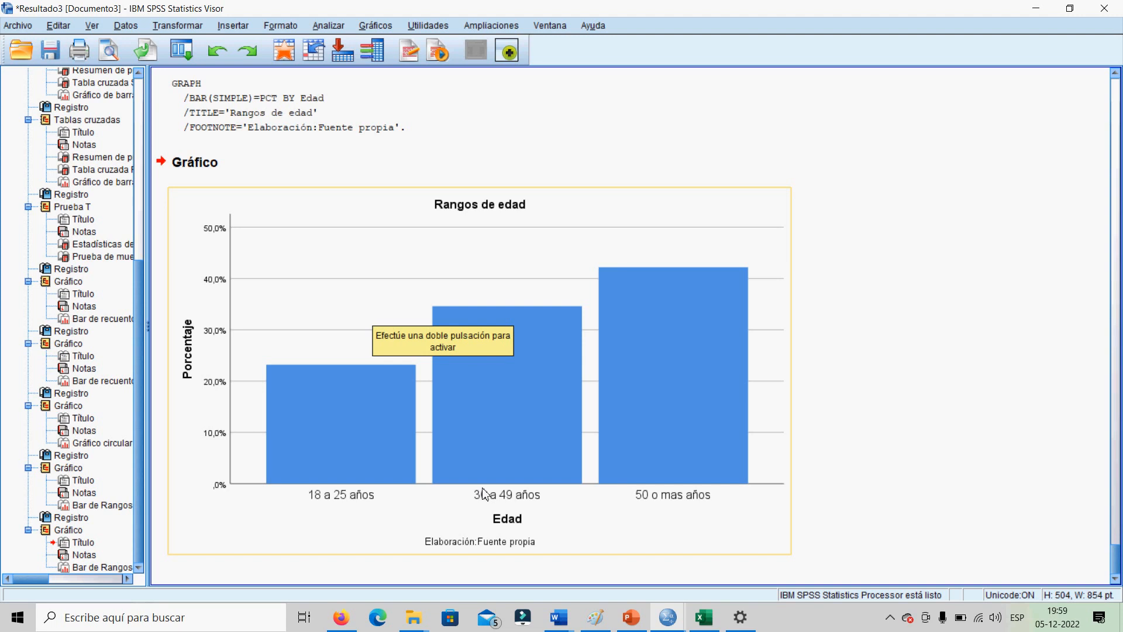
- Review the variable definitions and their measurement levels in the data editor, and return to the output
mouse_move(669, 623)
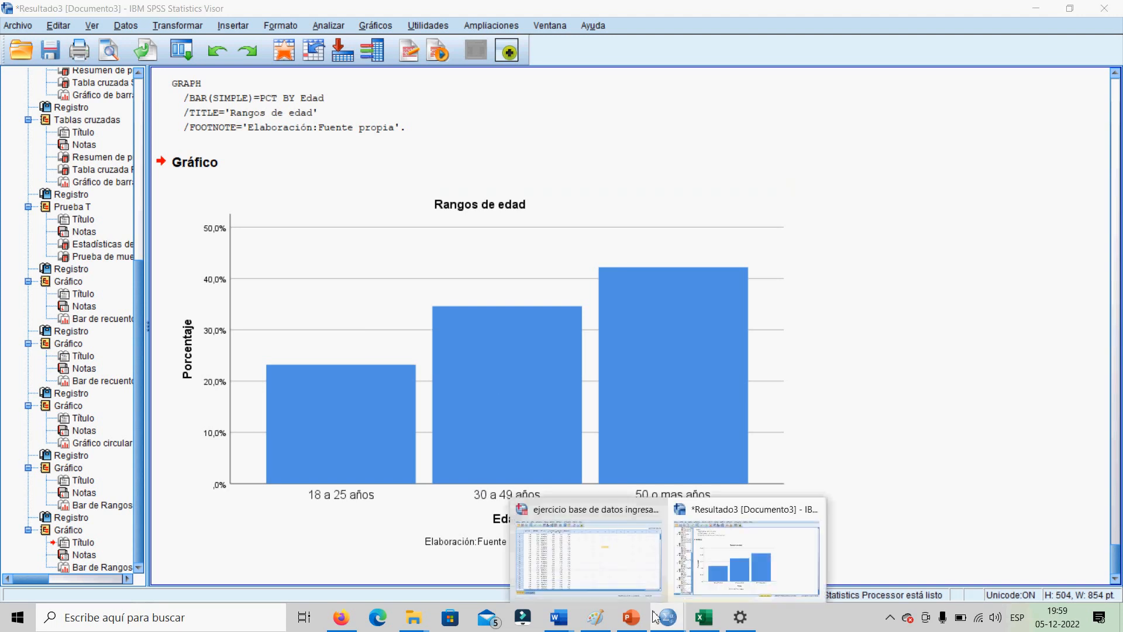
left_click(605, 572)
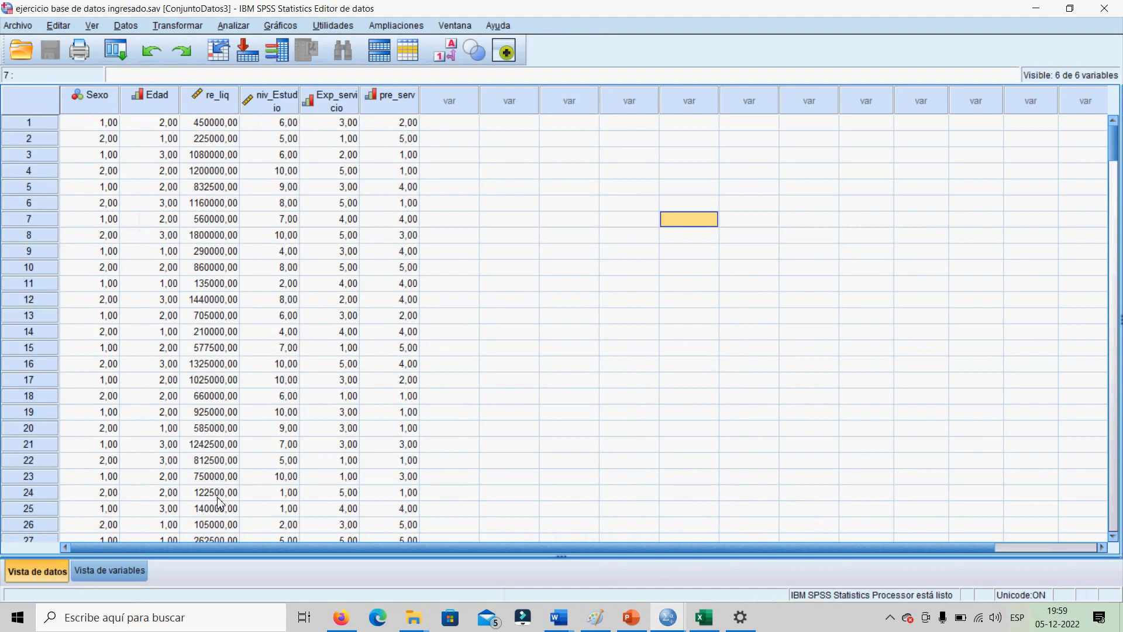
left_click(114, 570)
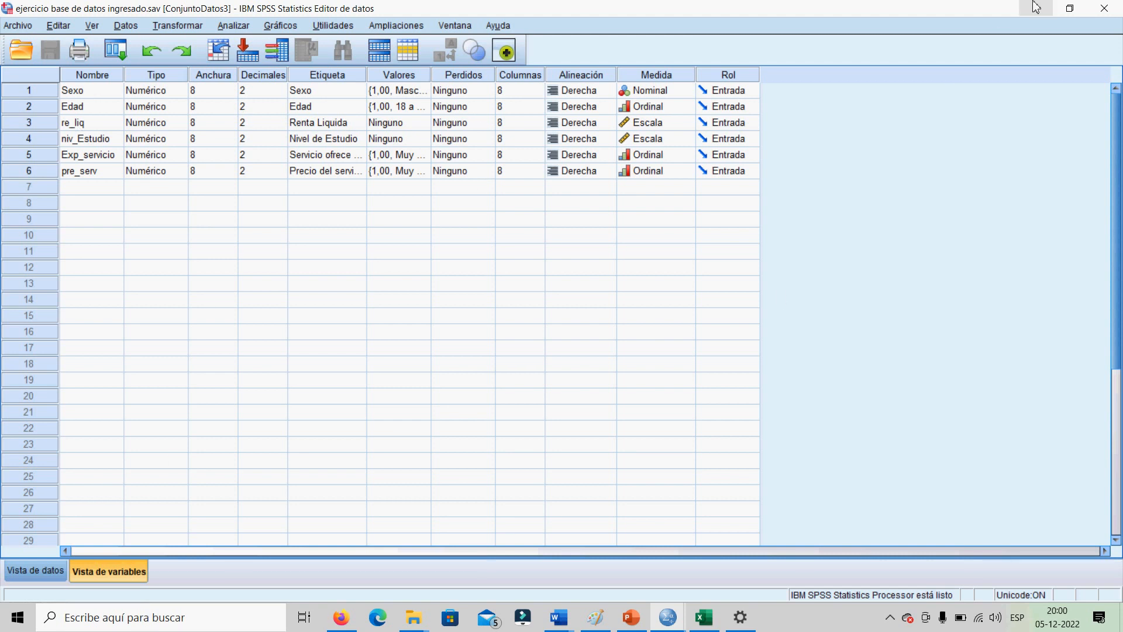
left_click(668, 617)
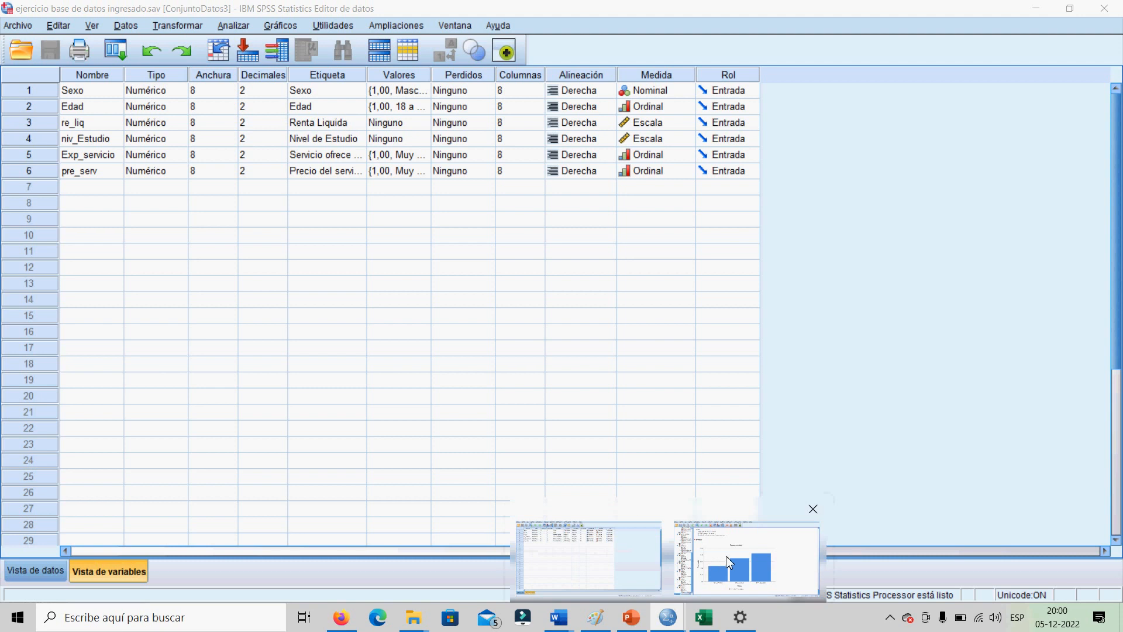
left_click(727, 562)
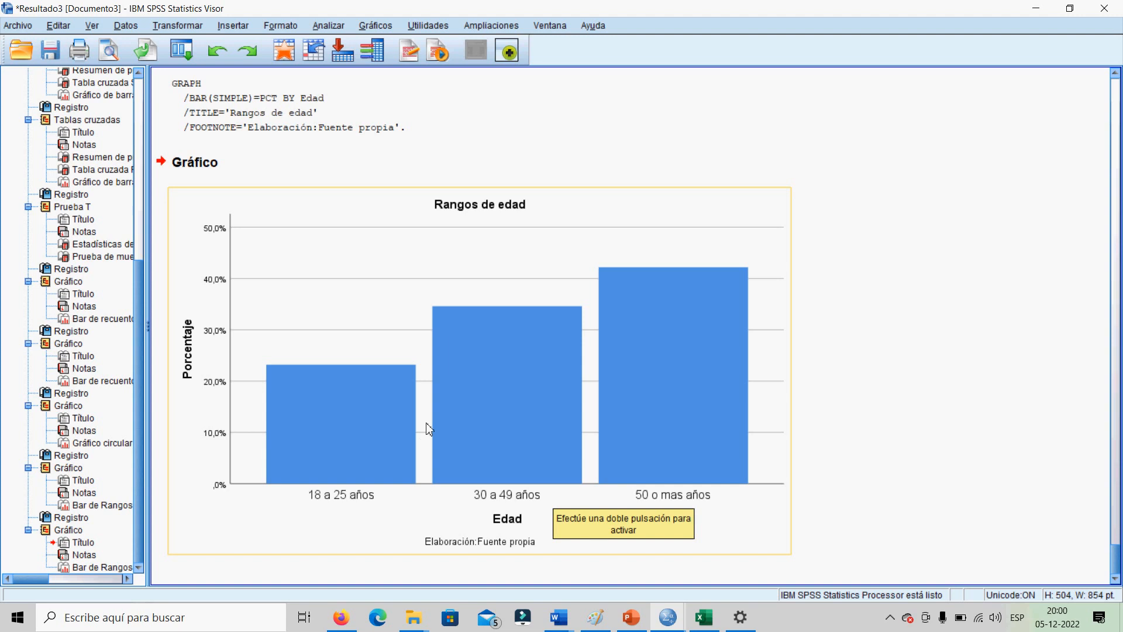
- Generate another simple bar chart of Edad with the bars representing % acumulado, and examine it in the output
left_click(372, 28)
mouse_move(462, 123)
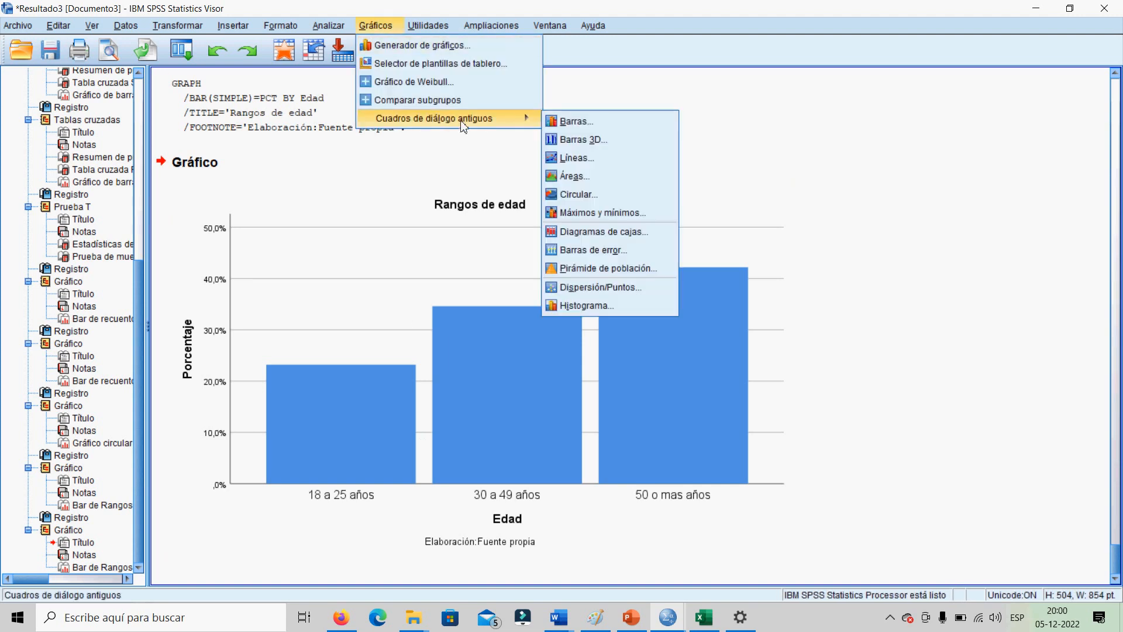
left_click(581, 123)
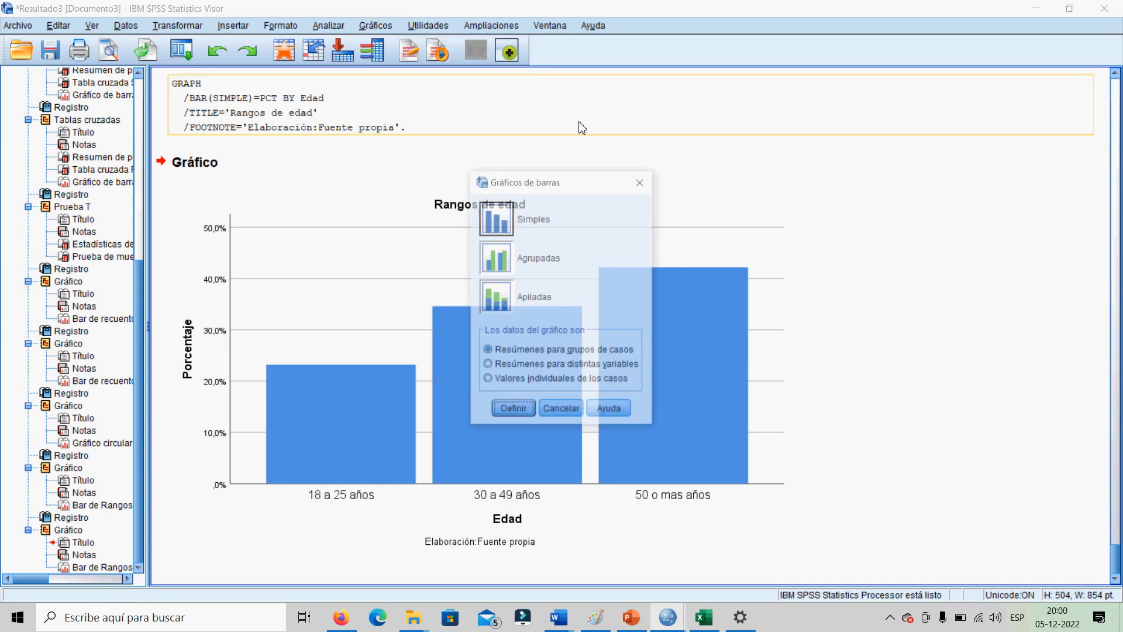
left_click(512, 411)
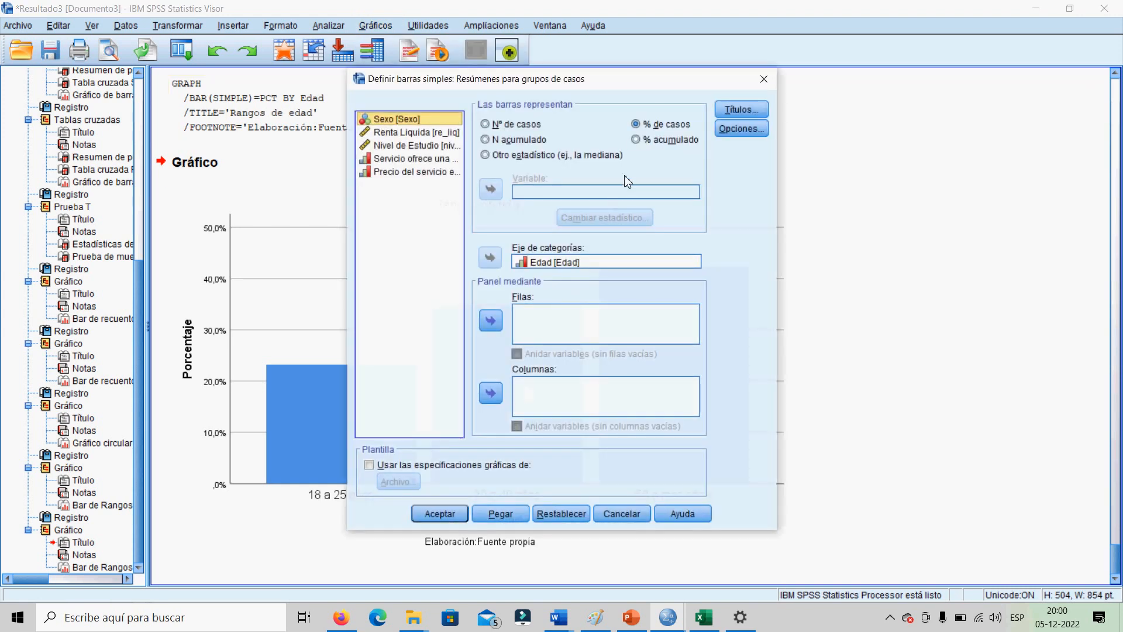
left_click(636, 140)
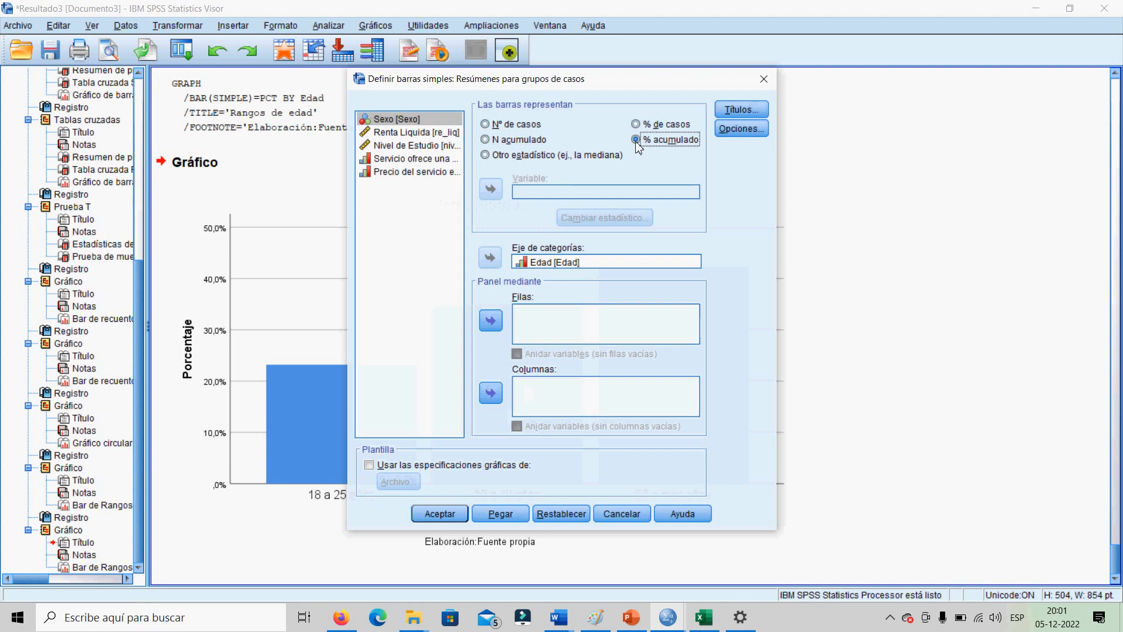
left_click(440, 514)
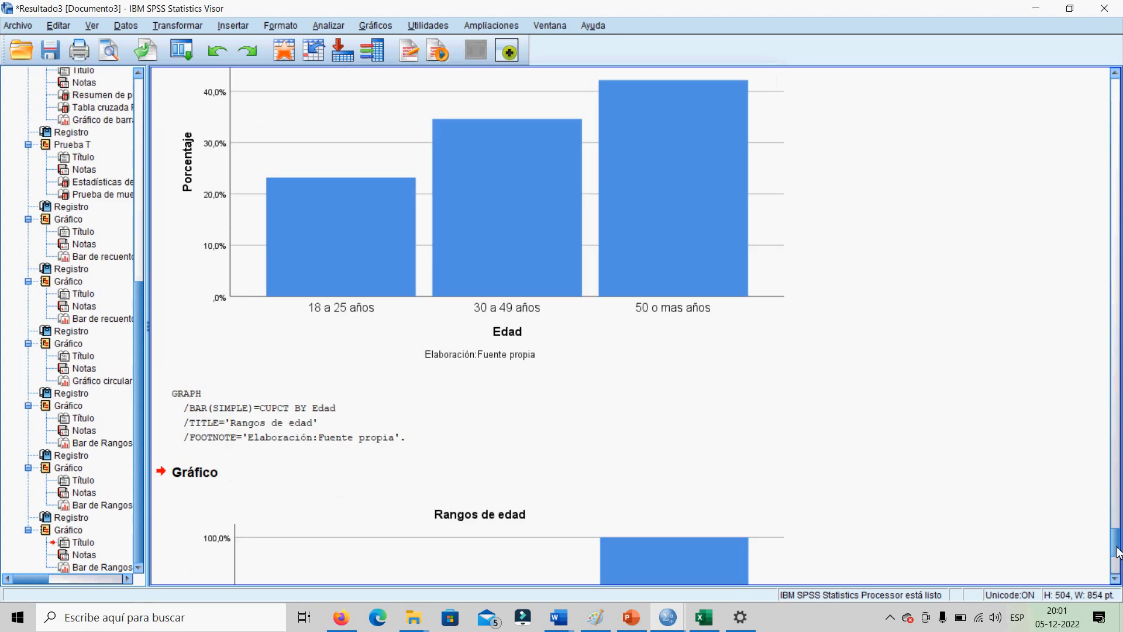
left_click_drag(1118, 552, 1118, 570)
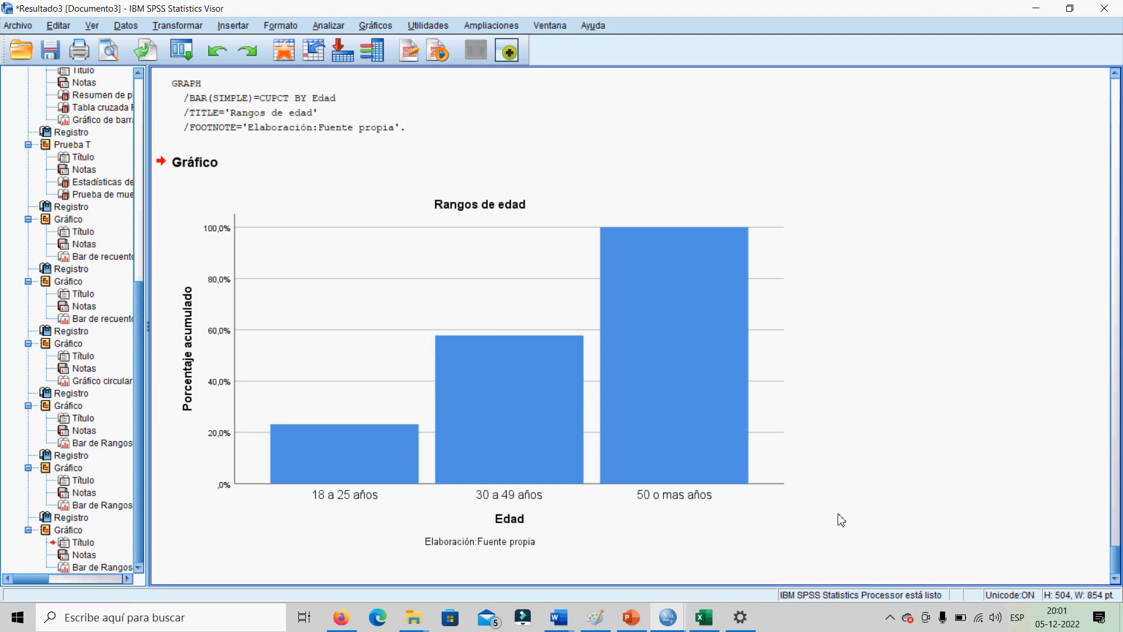
left_click(782, 476)
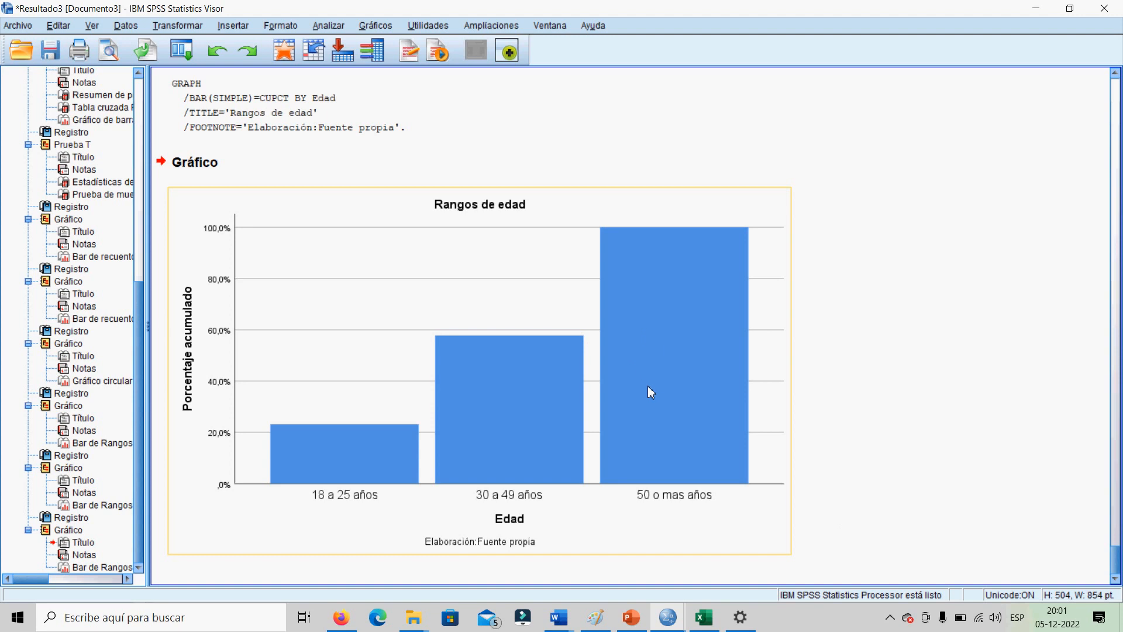
left_click(444, 111)
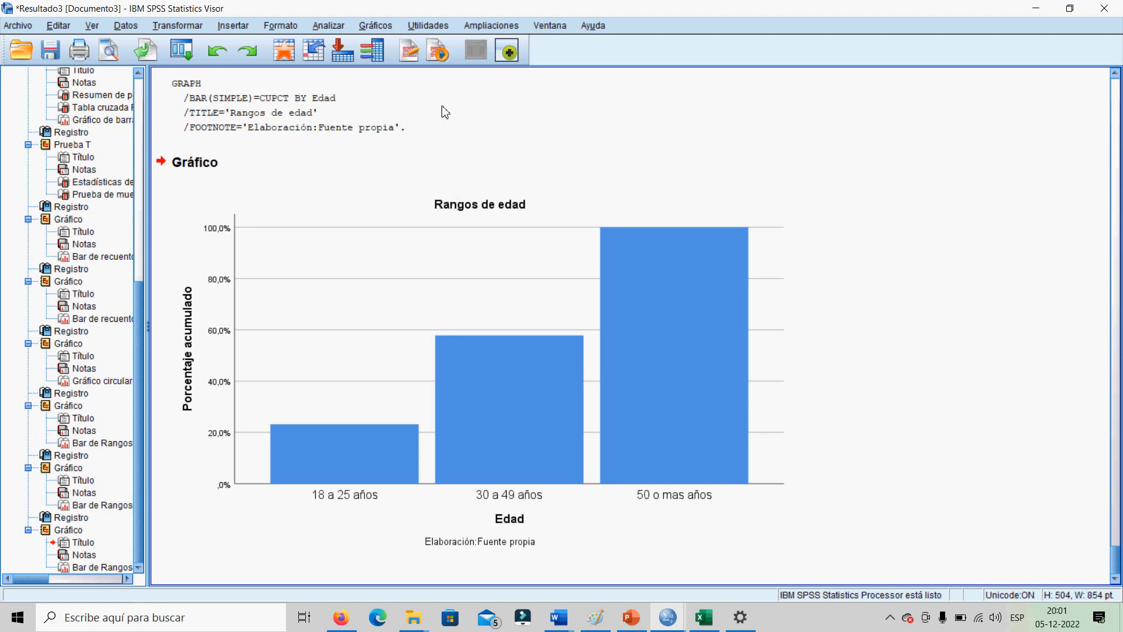
- Open the simple bar chart definition for groups of cases and review its missing-value options
left_click(376, 28)
mouse_move(489, 119)
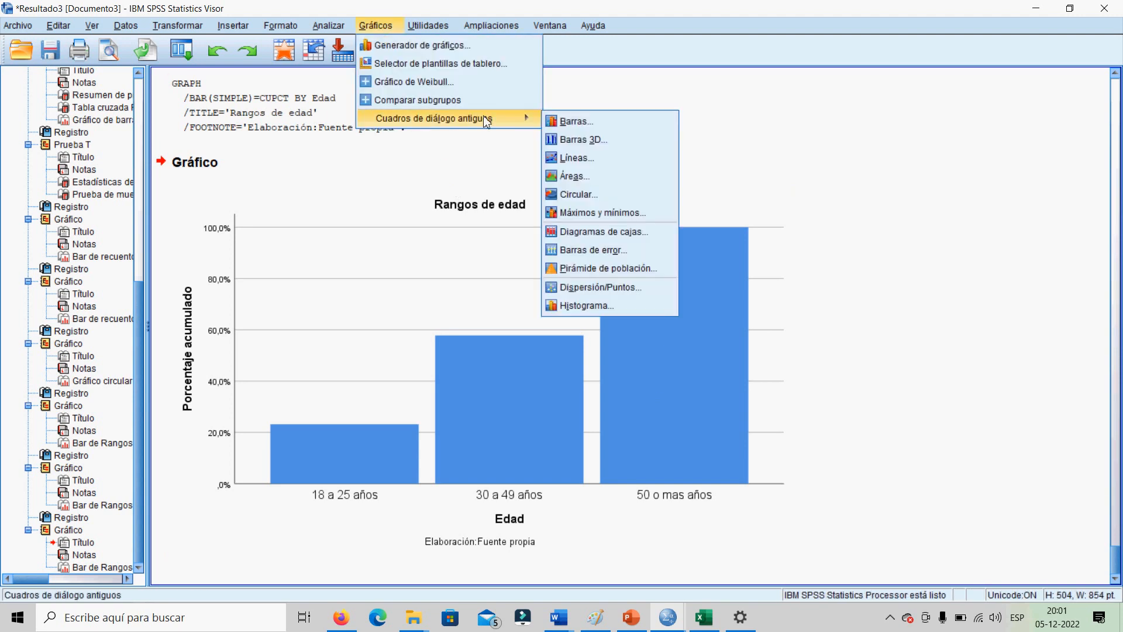
left_click(559, 121)
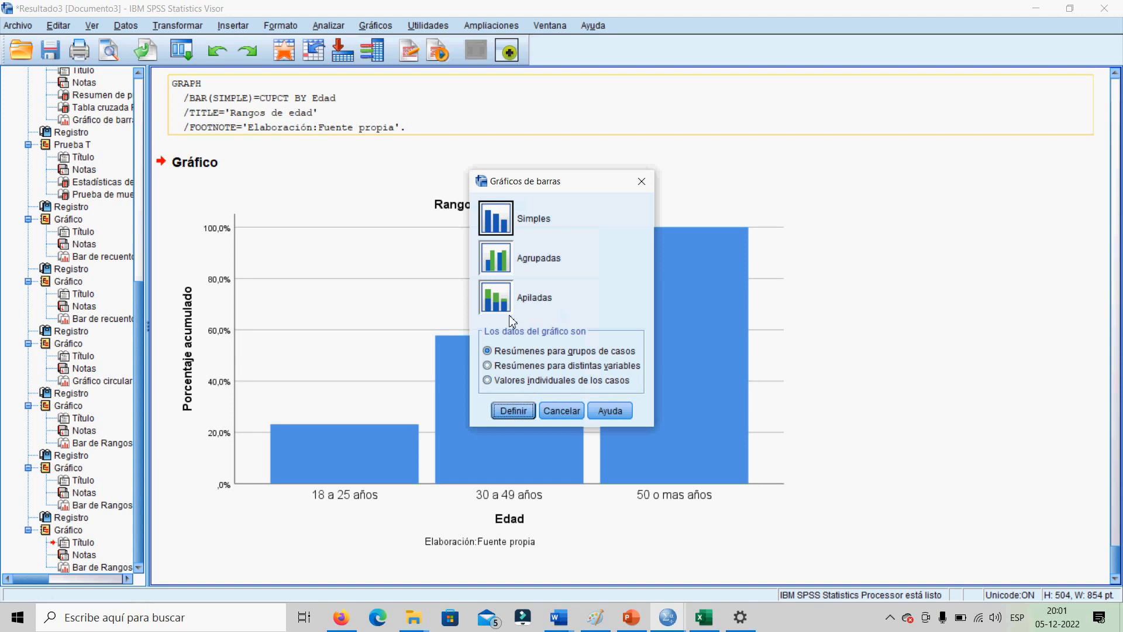
left_click(517, 410)
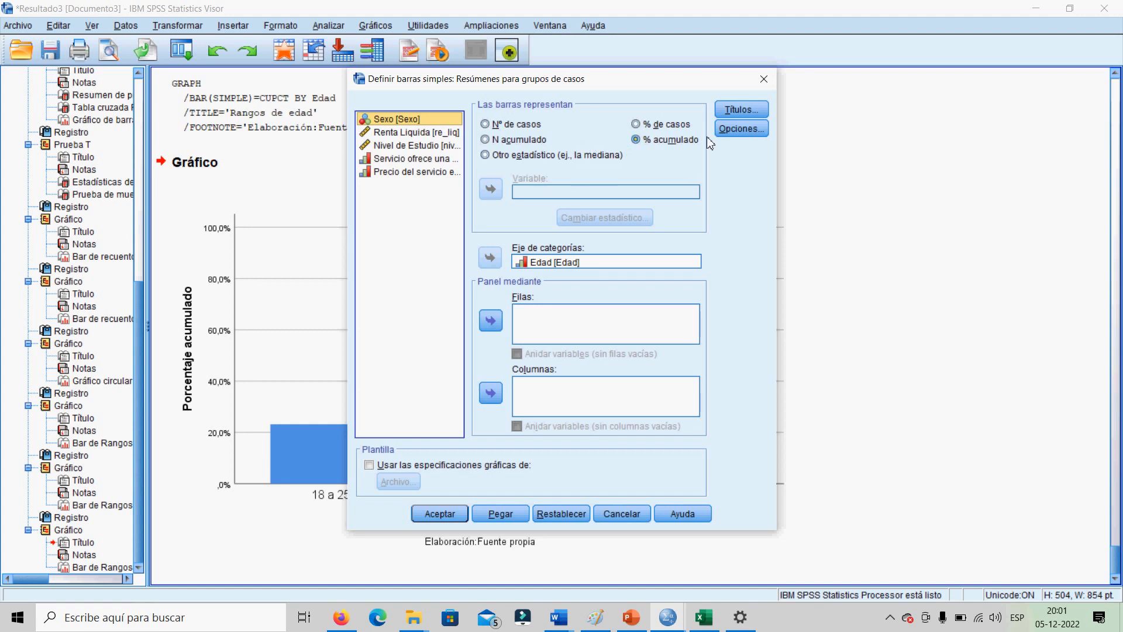
left_click(741, 129)
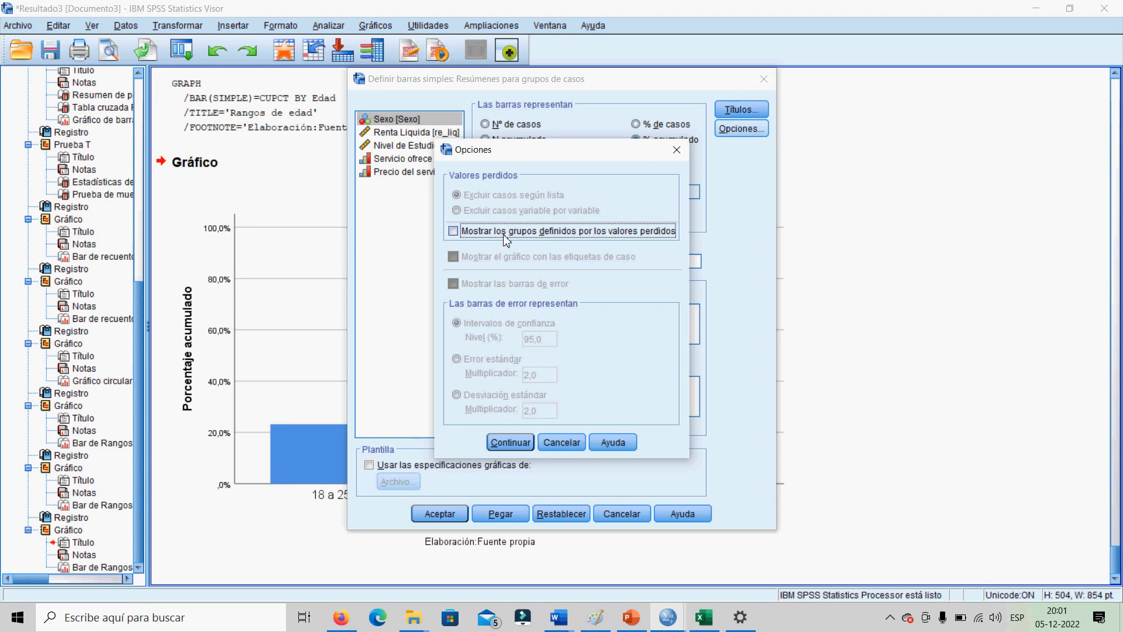
left_click(676, 150)
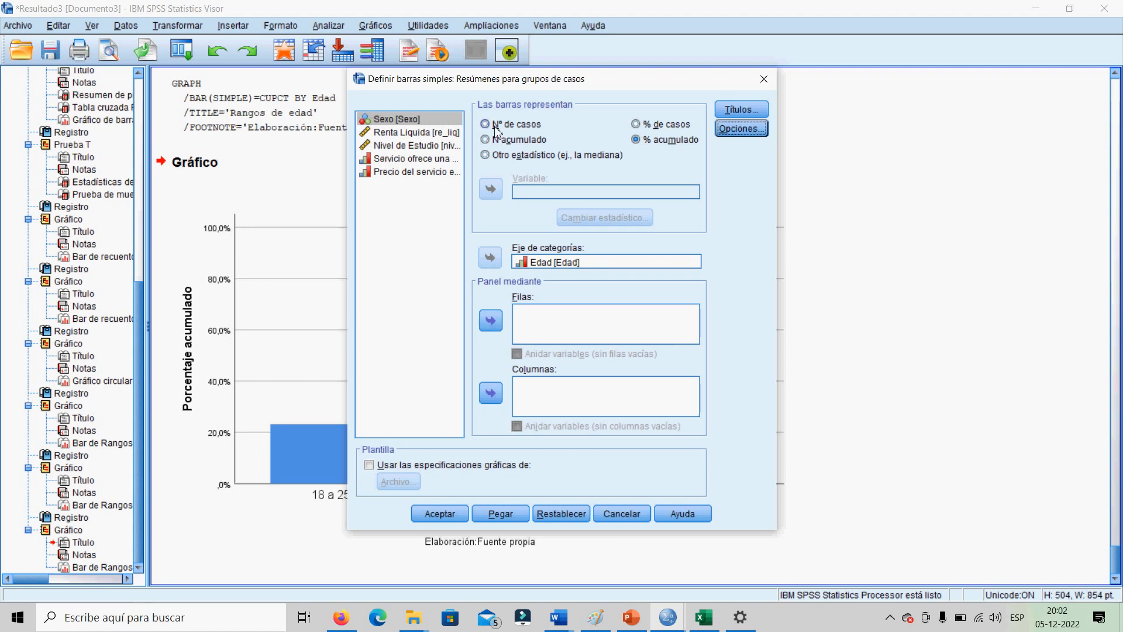
- Remove Edad from the bar chart's category axis and select Renta Liquida as the replacement variable
left_click(523, 264)
left_click(490, 258)
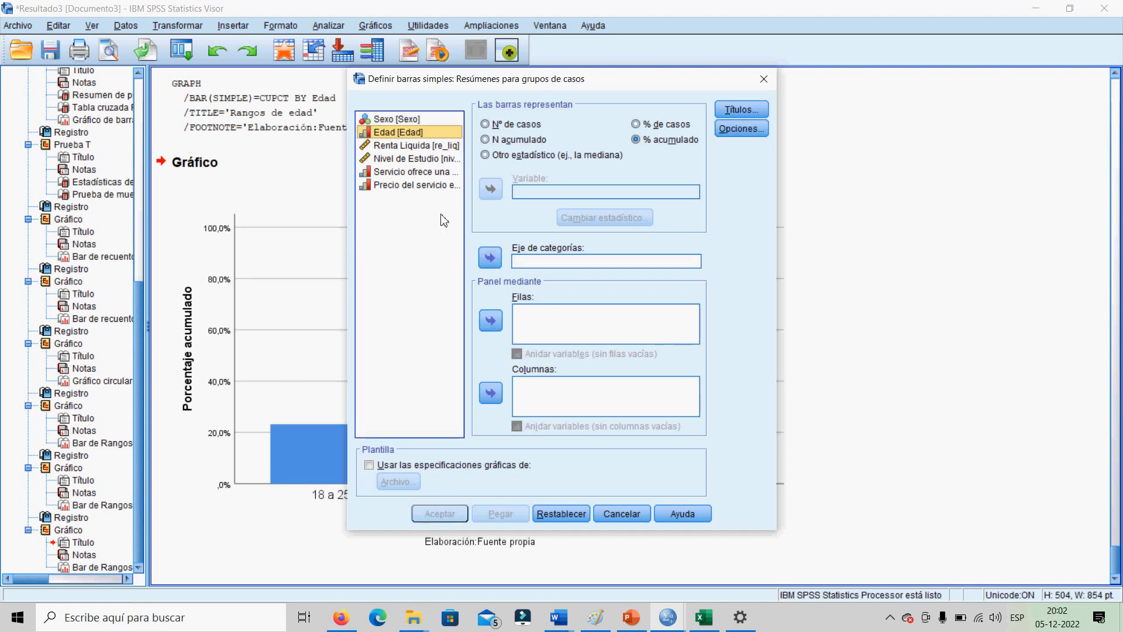
left_click(405, 175)
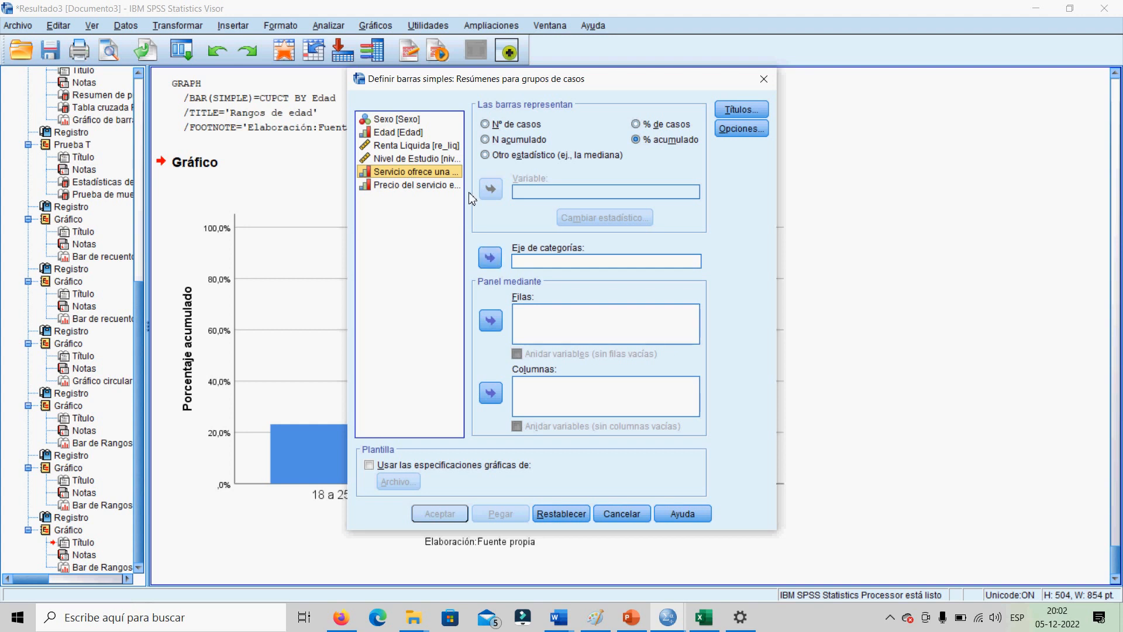
left_click(416, 146)
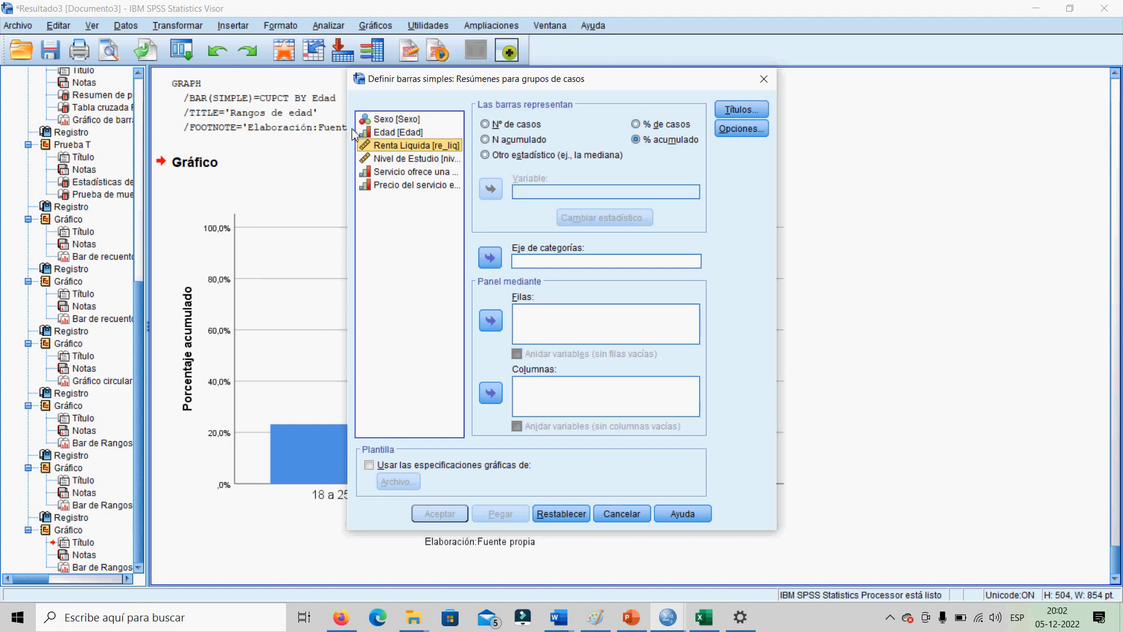
left_click(488, 157)
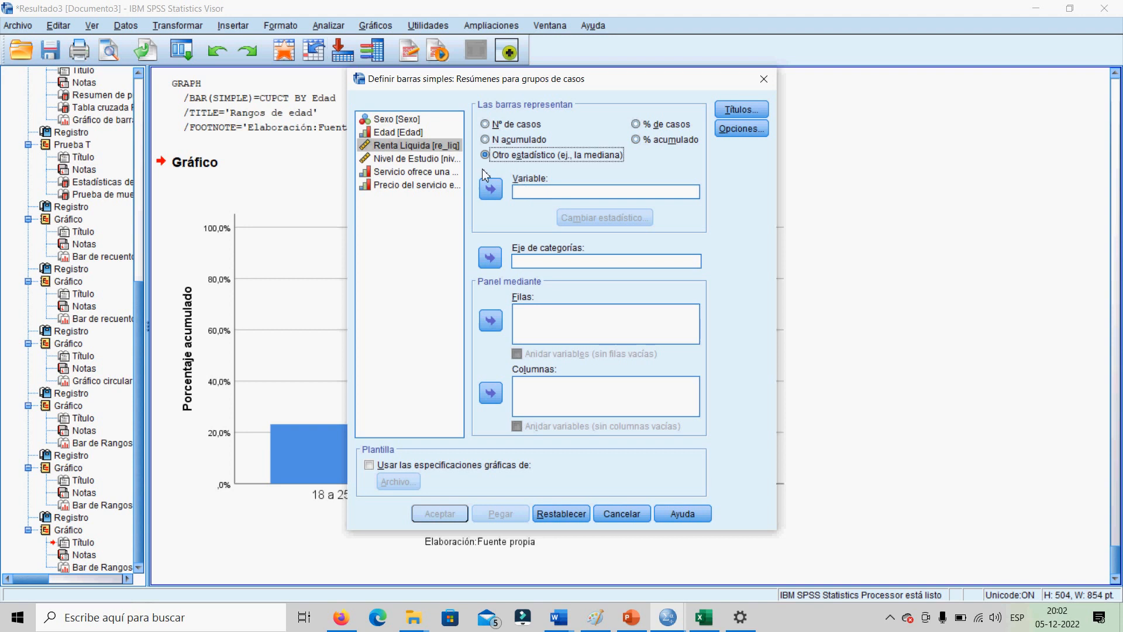
left_click(485, 140)
left_click(486, 155)
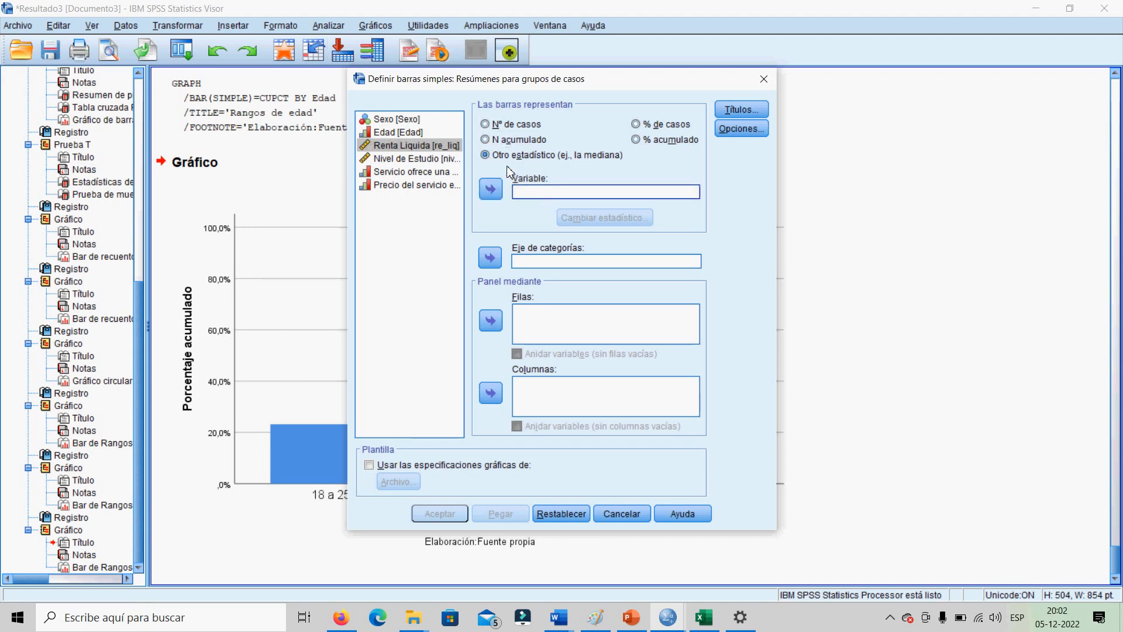
left_click(635, 140)
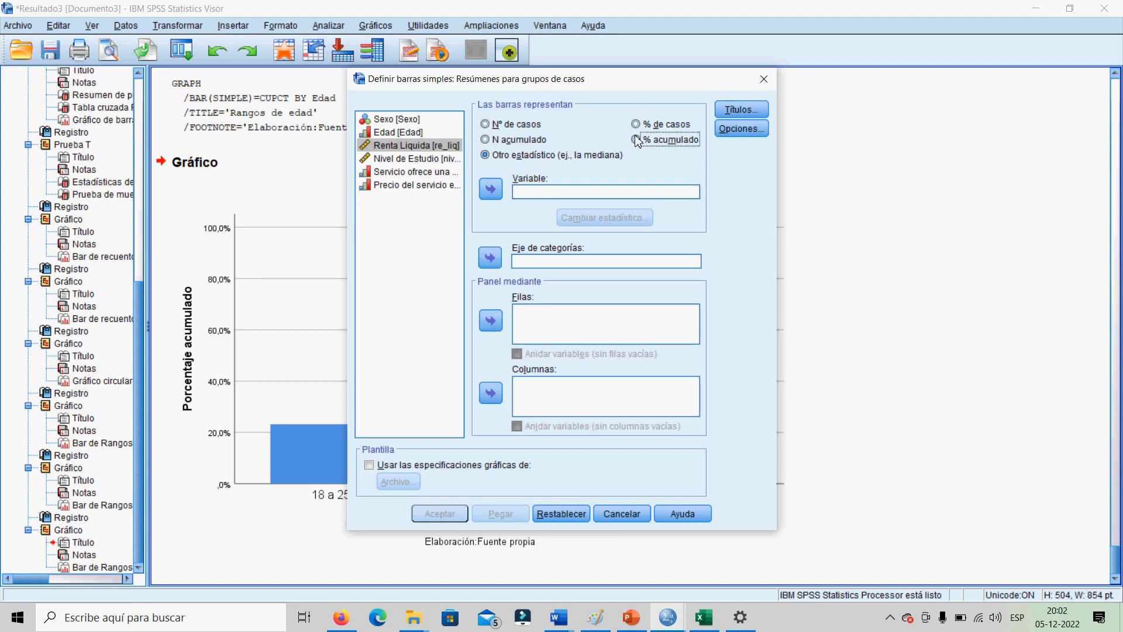
- Generate the simple bar chart with Renta Liquida as the category axis and bars representing Nº de casos, and examine it
left_click(490, 258)
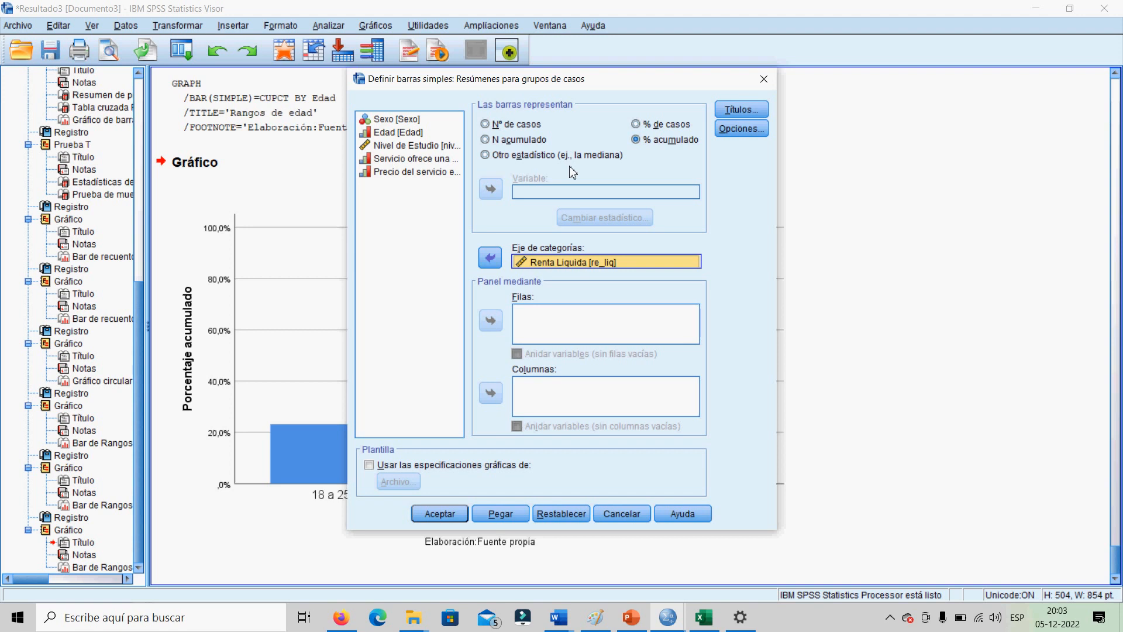
left_click(636, 124)
left_click(516, 125)
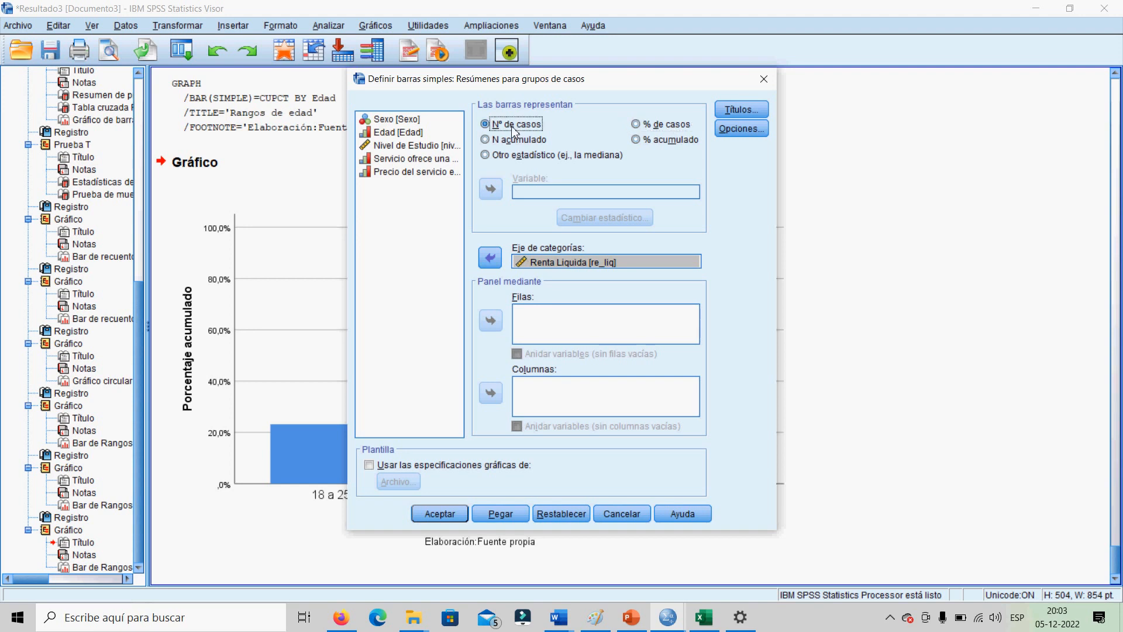
left_click(440, 515)
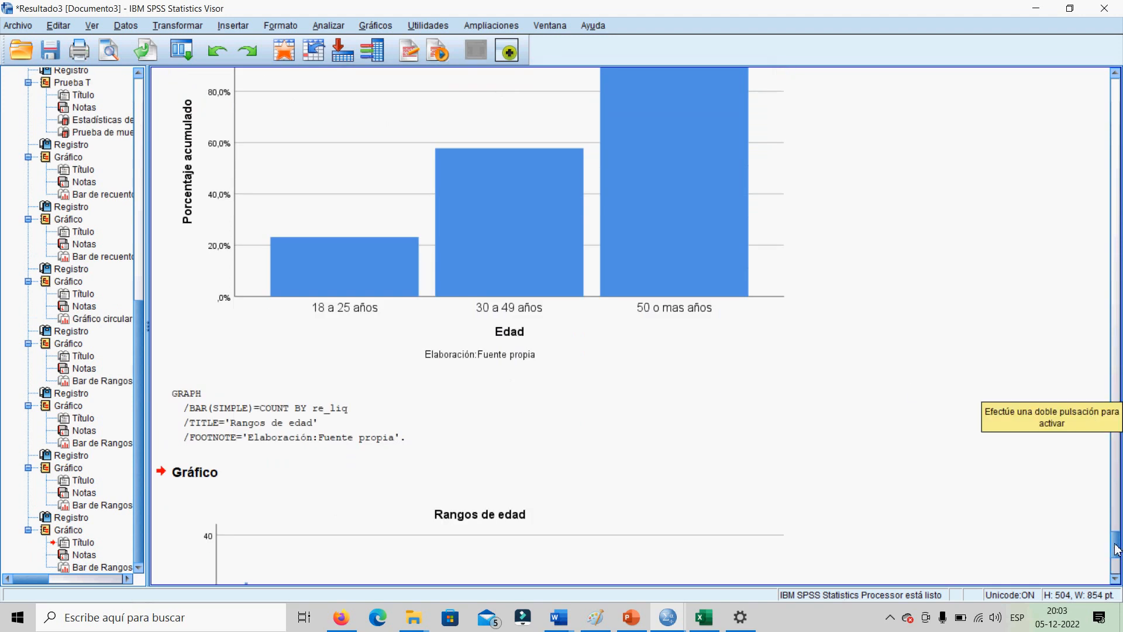
scroll(1118, 550, "down", 5)
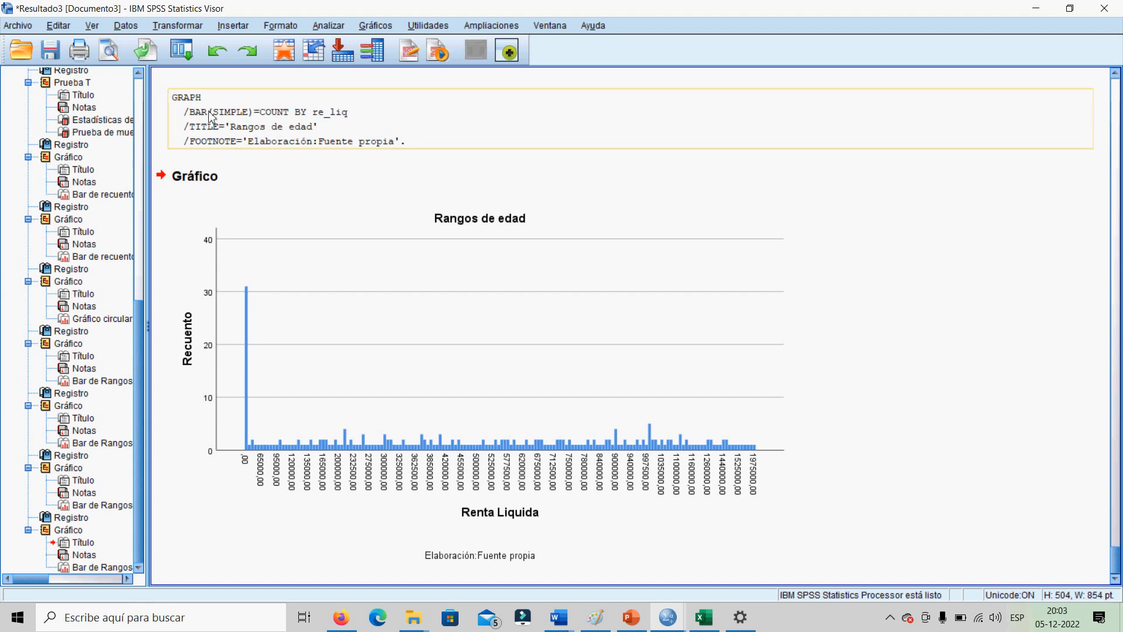
- Open the simple bar chart definition for groups of cases and replace Renta Liquida with Precio del servicio on the category axis
left_click(375, 26)
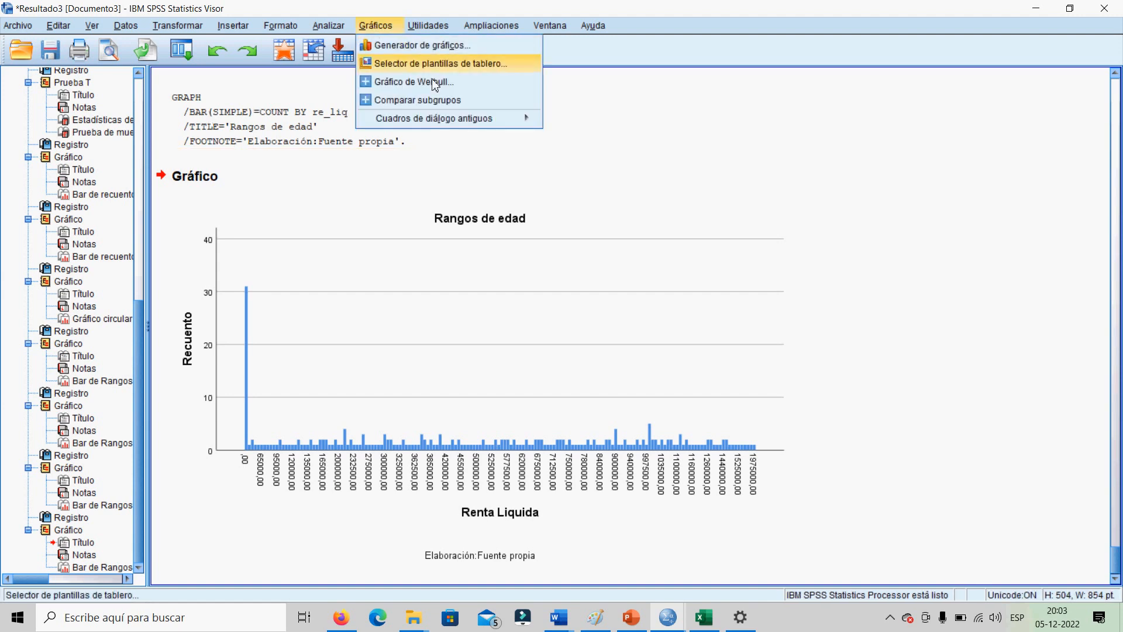
mouse_move(472, 119)
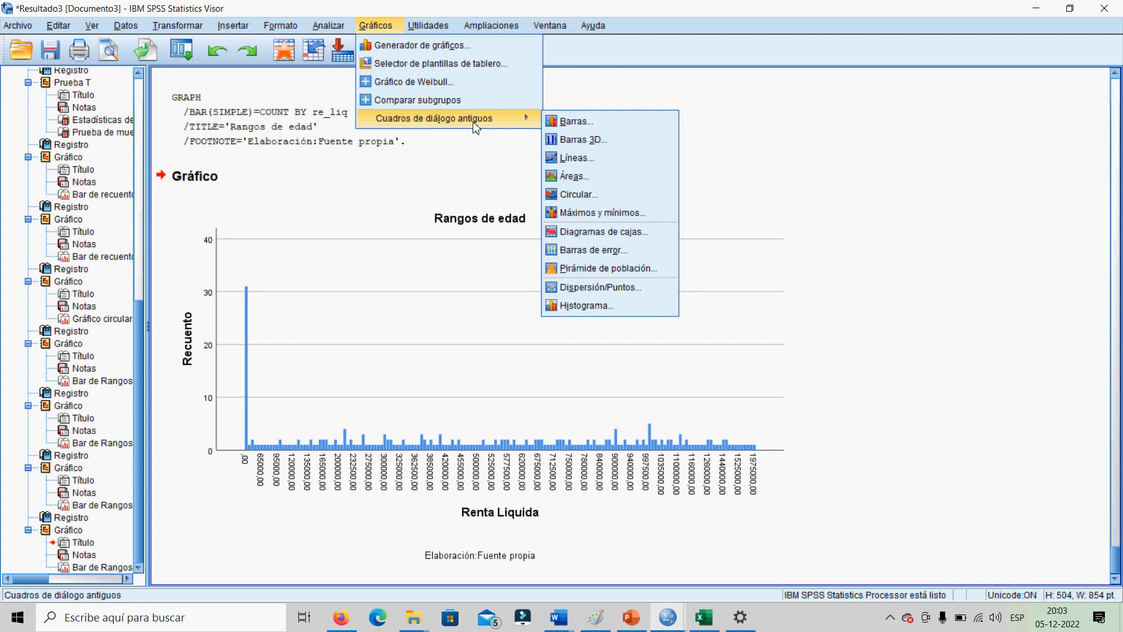
left_click(566, 120)
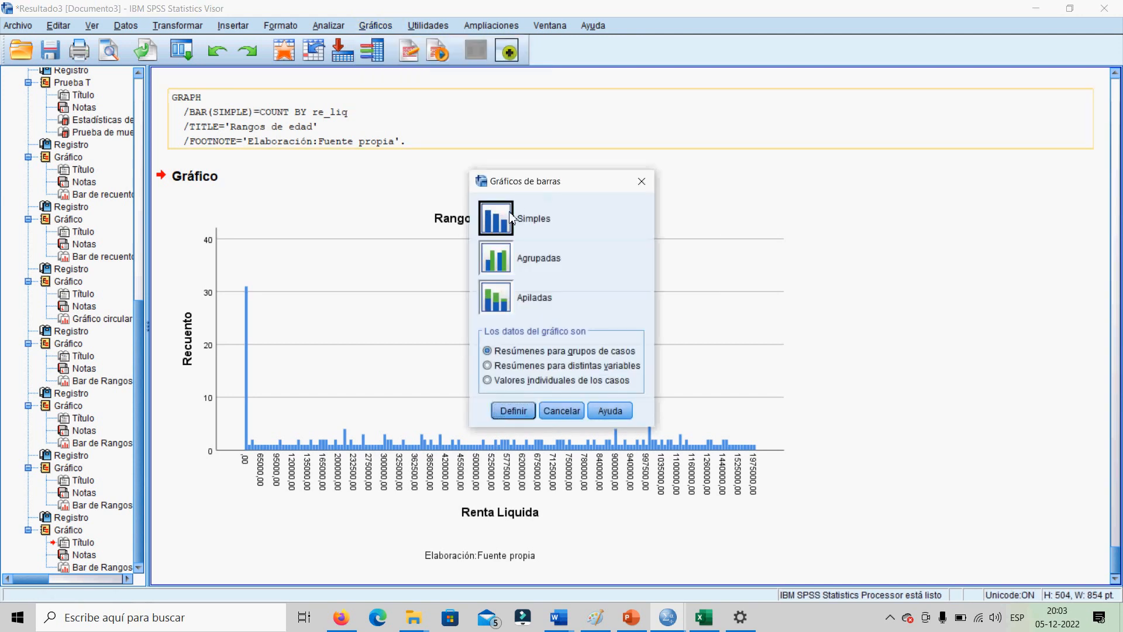
left_click(513, 410)
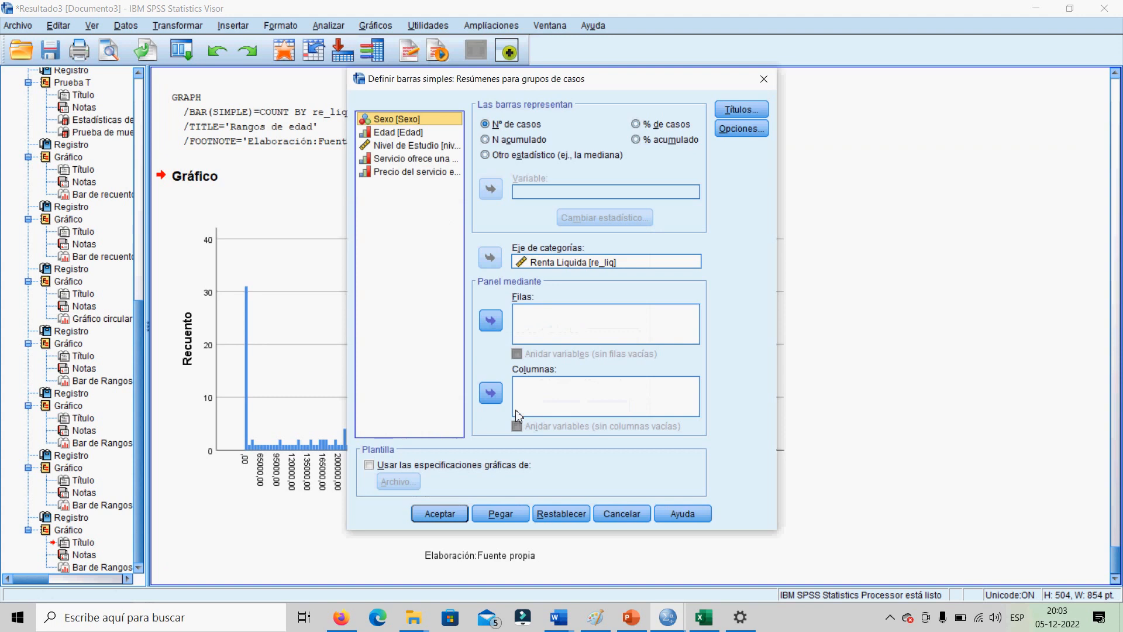
left_click(530, 263)
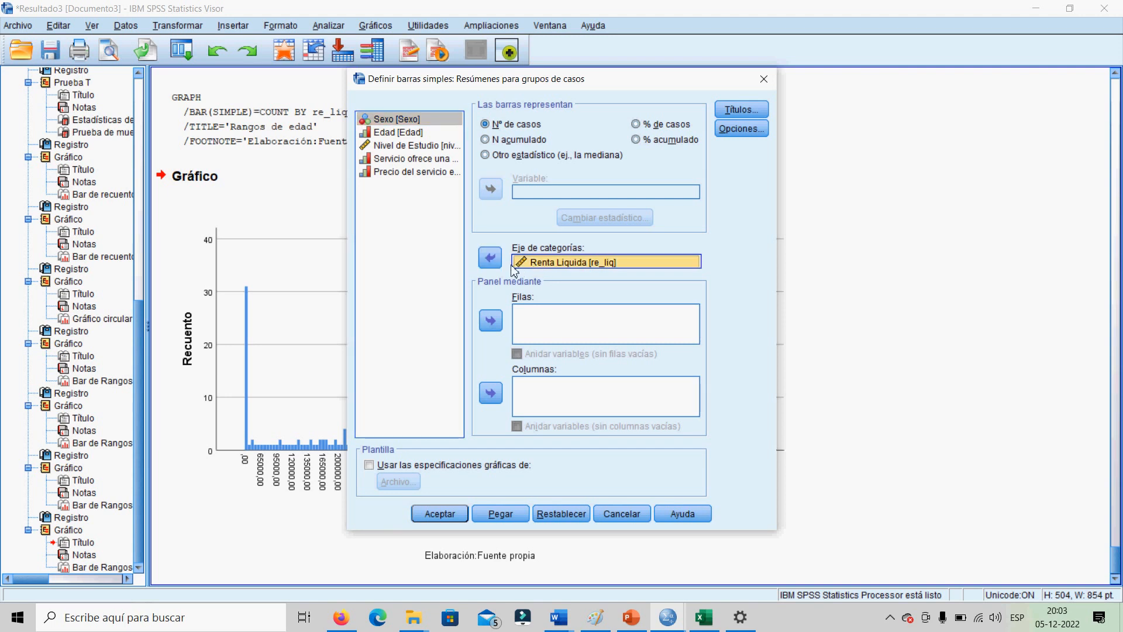
left_click(491, 258)
left_click(415, 186)
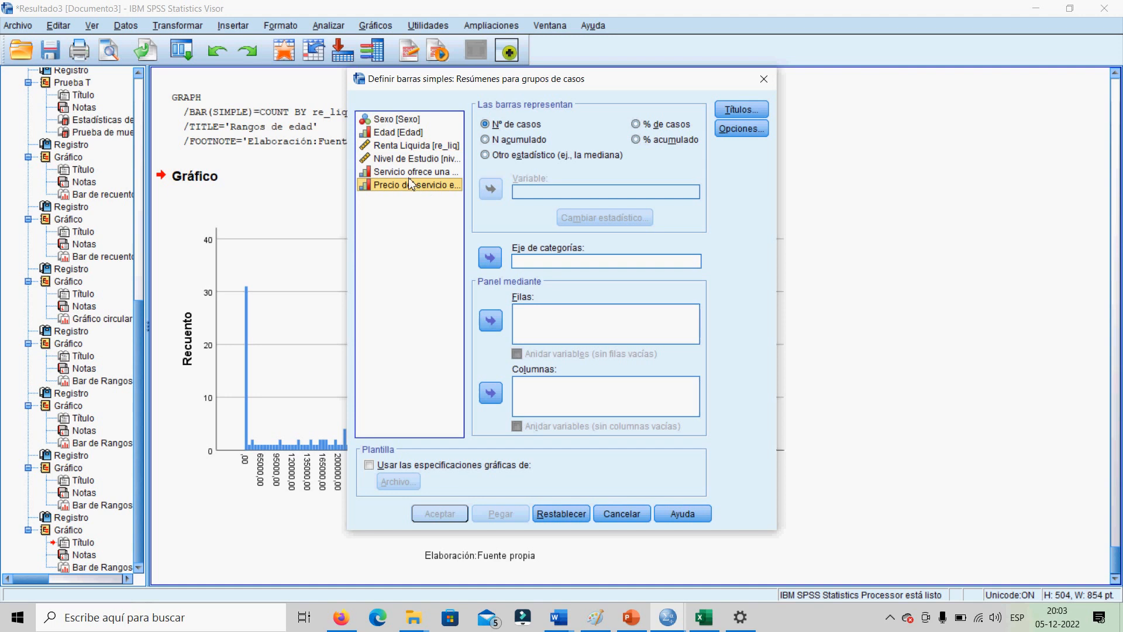
left_click(490, 257)
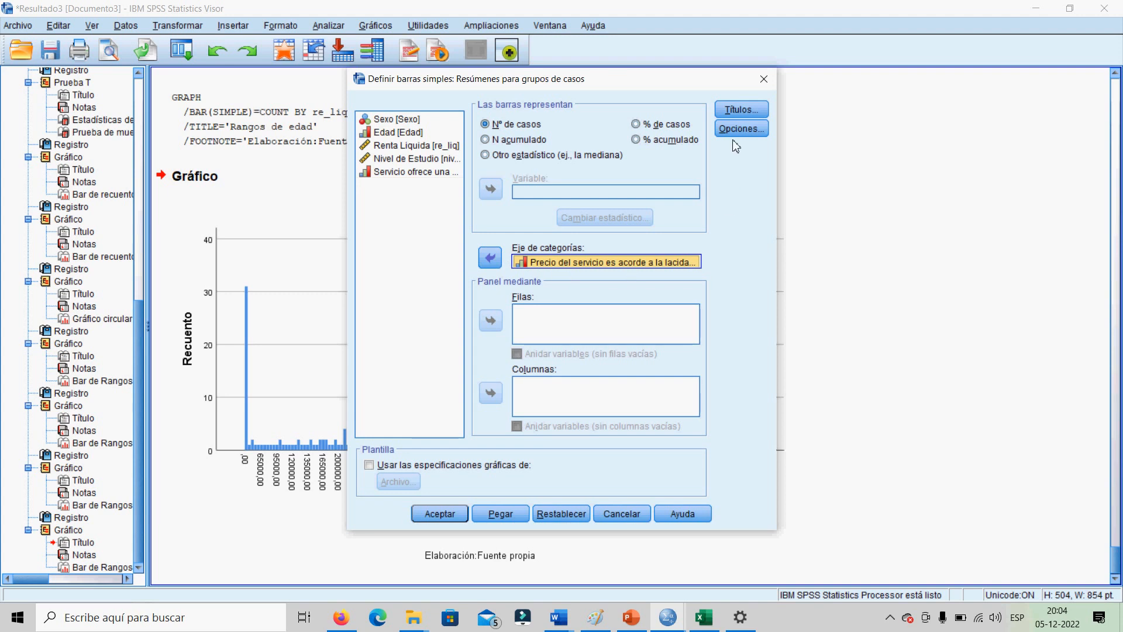
- Generate the simple bar chart of Precio del servicio with the bars representing % de casos, and examine it in the output
left_click(637, 126)
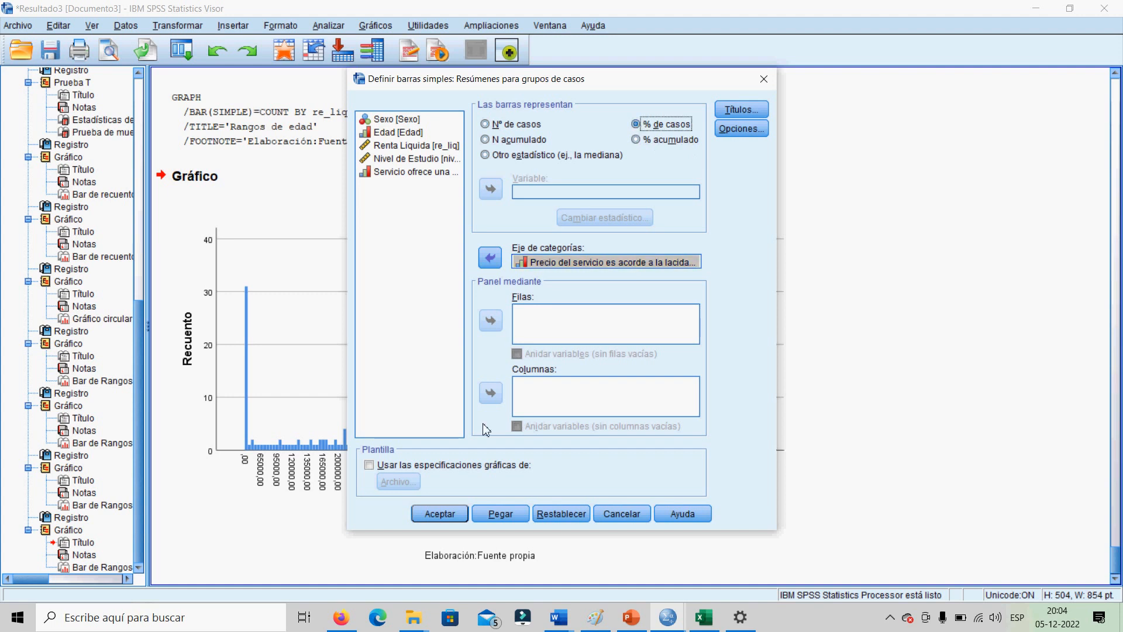
left_click(440, 513)
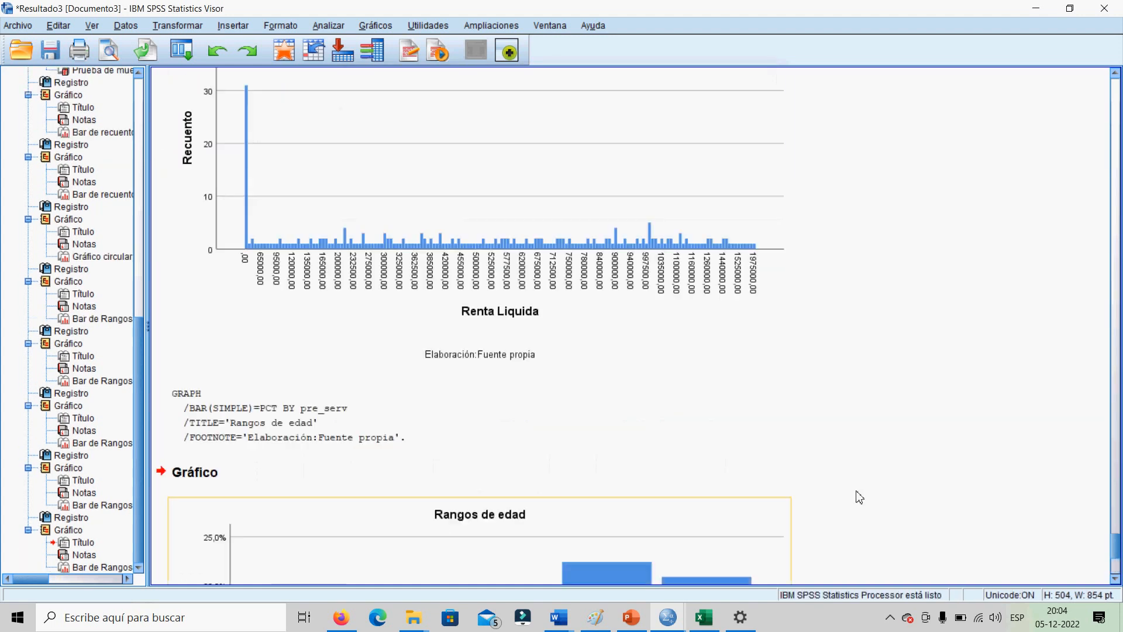
left_click_drag(1113, 540, 1118, 564)
left_click(525, 521)
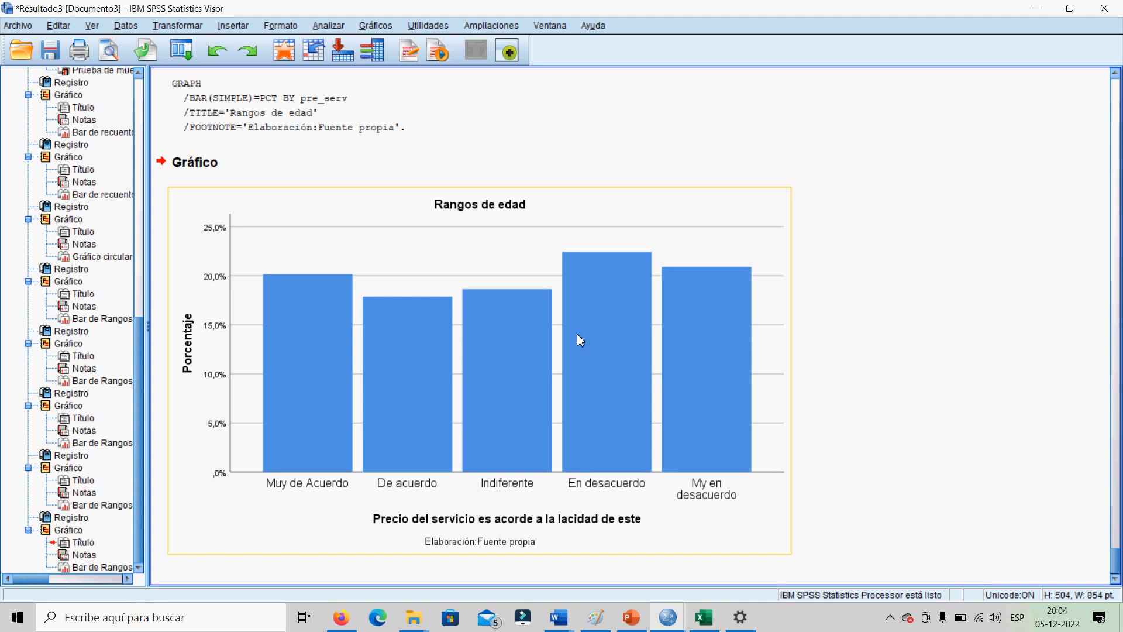
left_click(421, 120)
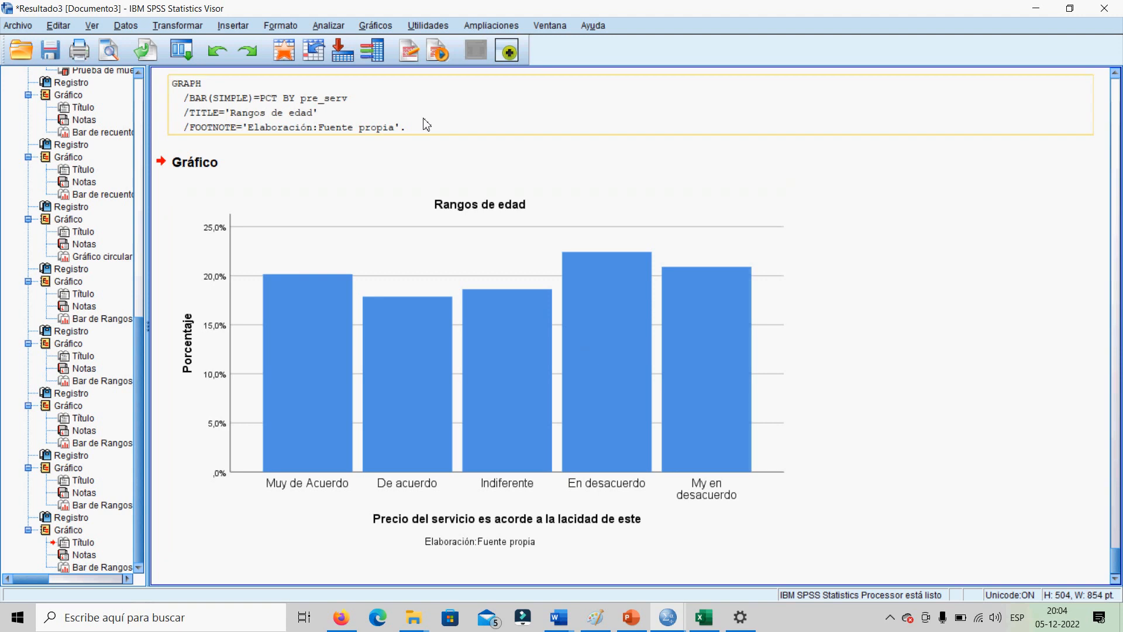
- Reopen the simple bar chart definition and replace Precio del servicio with Servicio ofrece una nueva experiencia de compra on the category axis
left_click(375, 26)
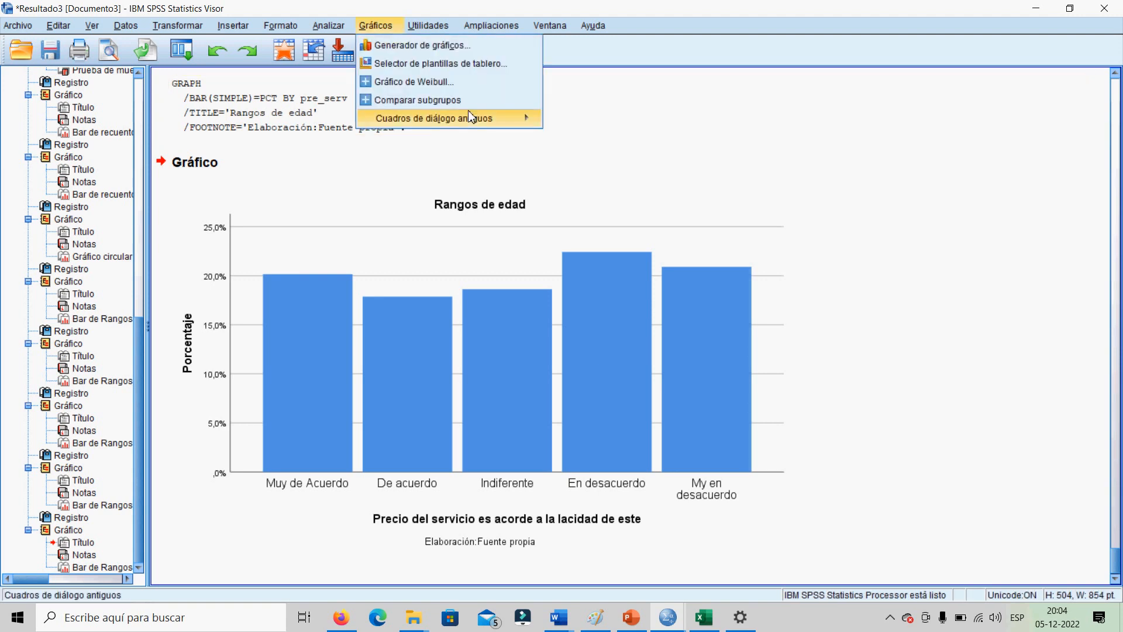
mouse_move(475, 118)
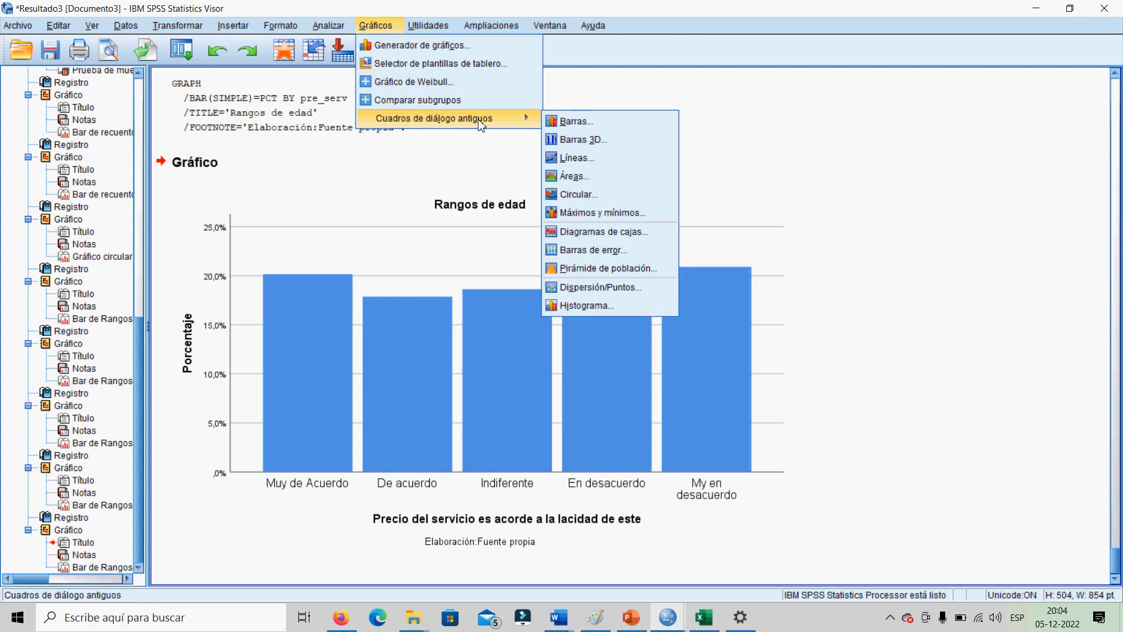
left_click(583, 122)
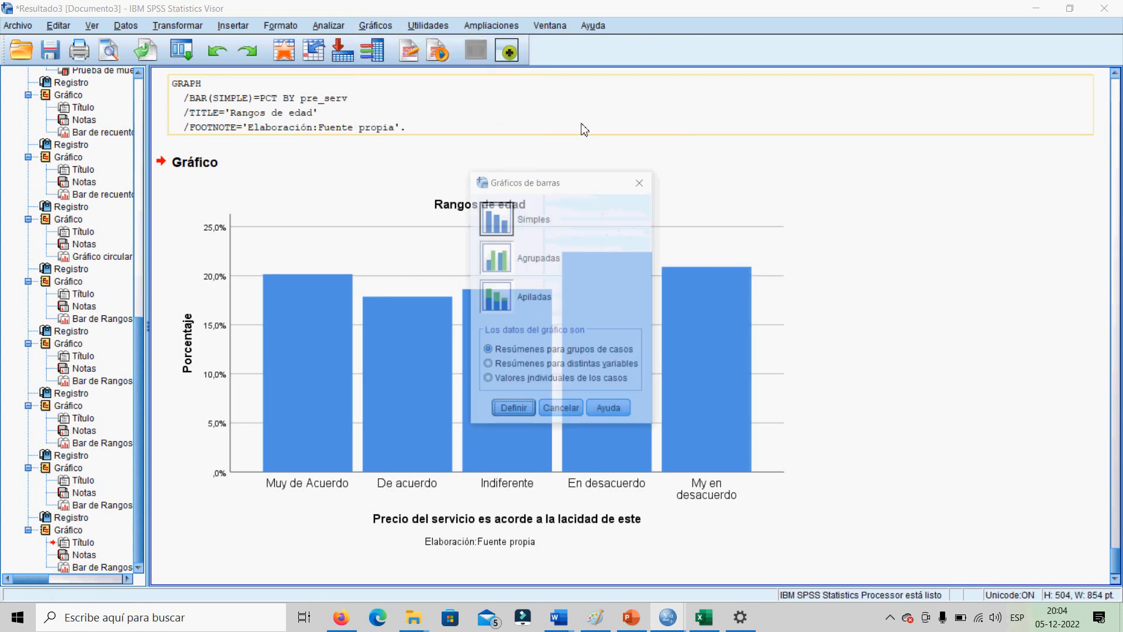
left_click(515, 412)
left_click(526, 264)
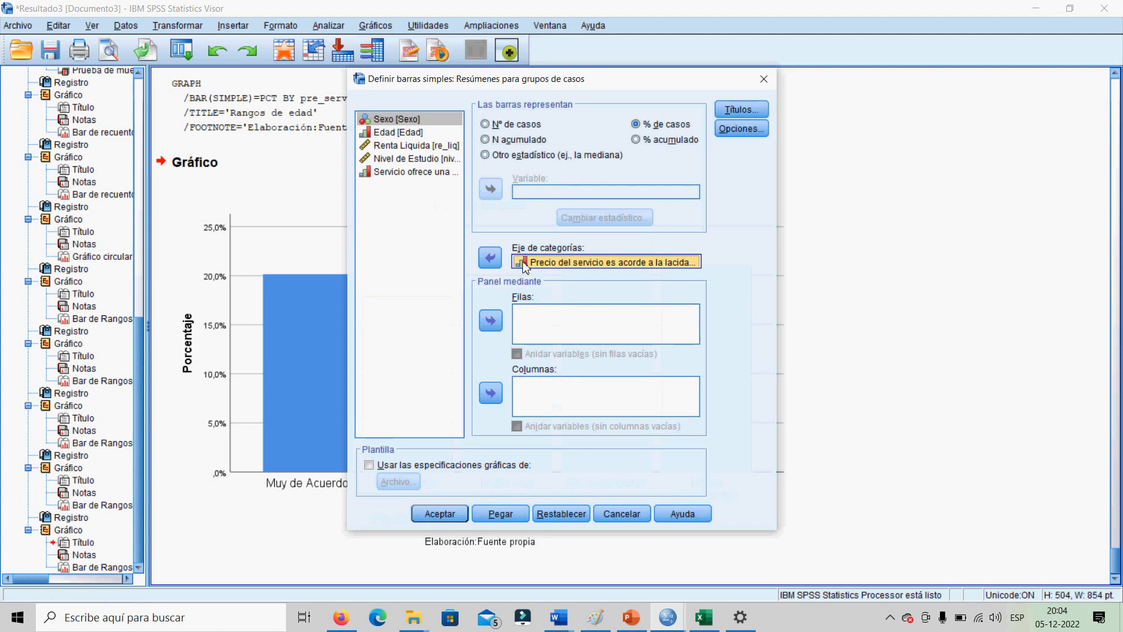
left_click(490, 258)
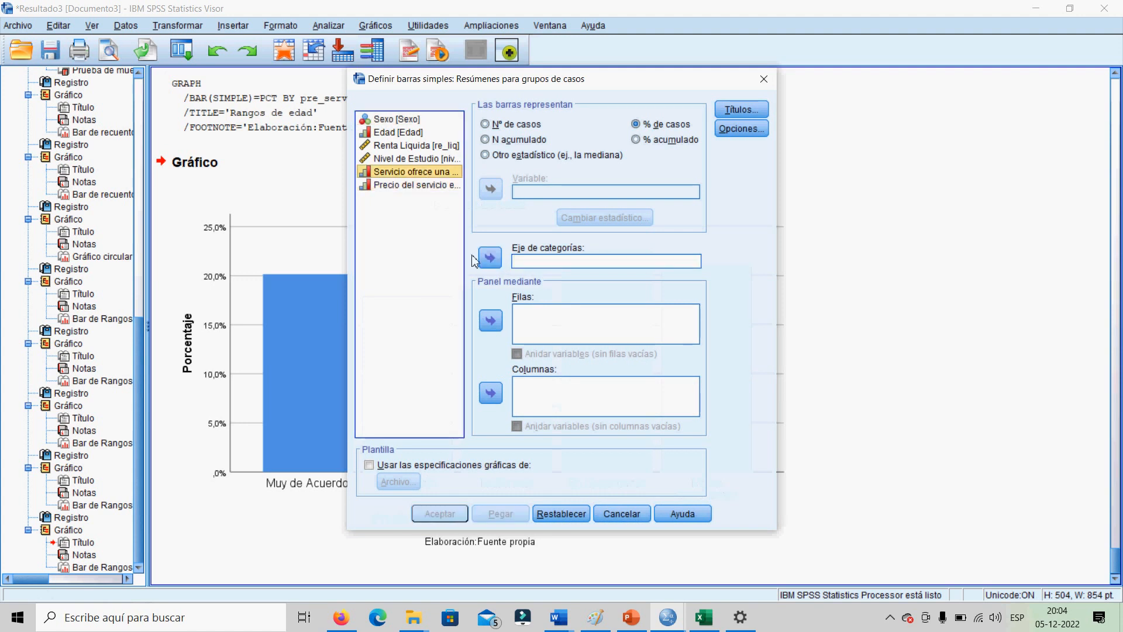
left_click(490, 258)
- Generate the simple bar chart of Servicio ofrece una nueva experiencia de compra and examine its response percentages
left_click(450, 509)
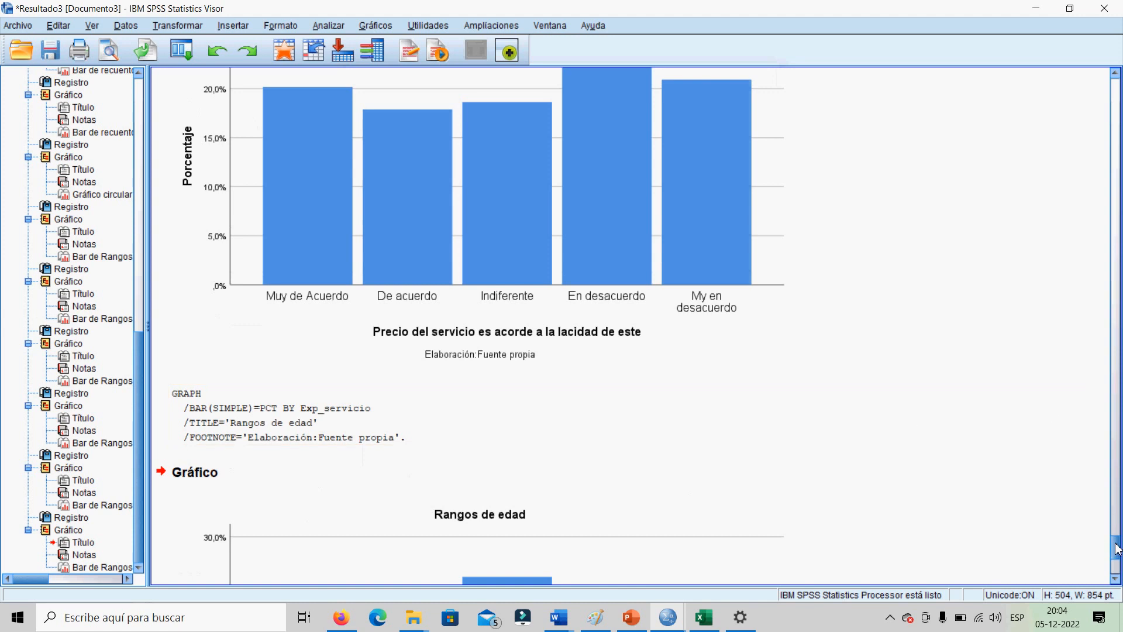
scroll(1117, 550, "down", 5)
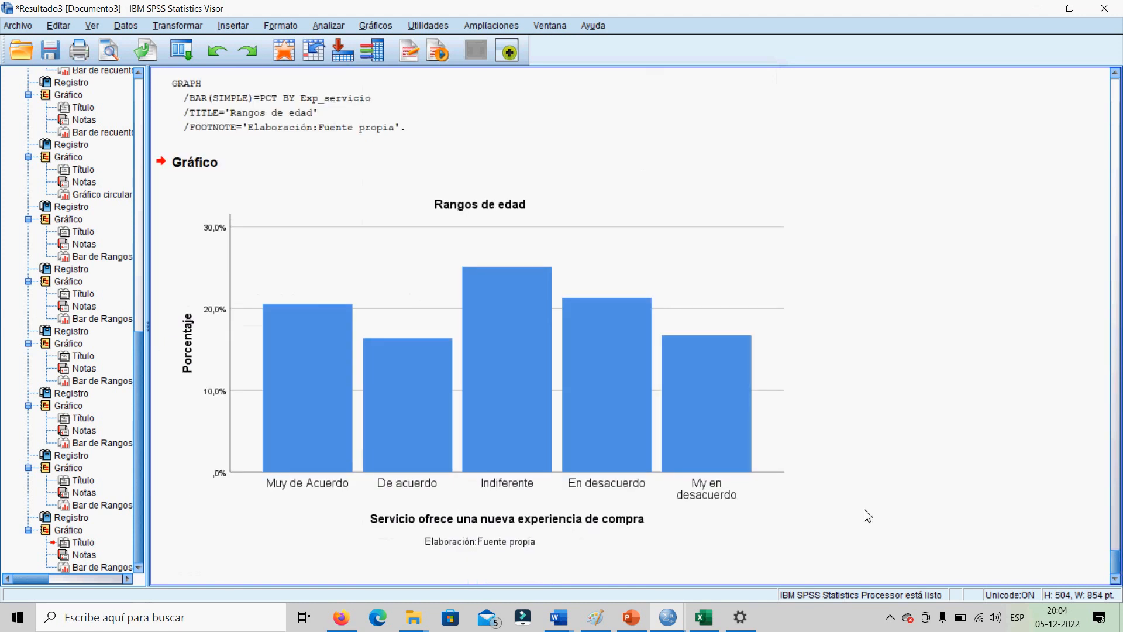
left_click(636, 459)
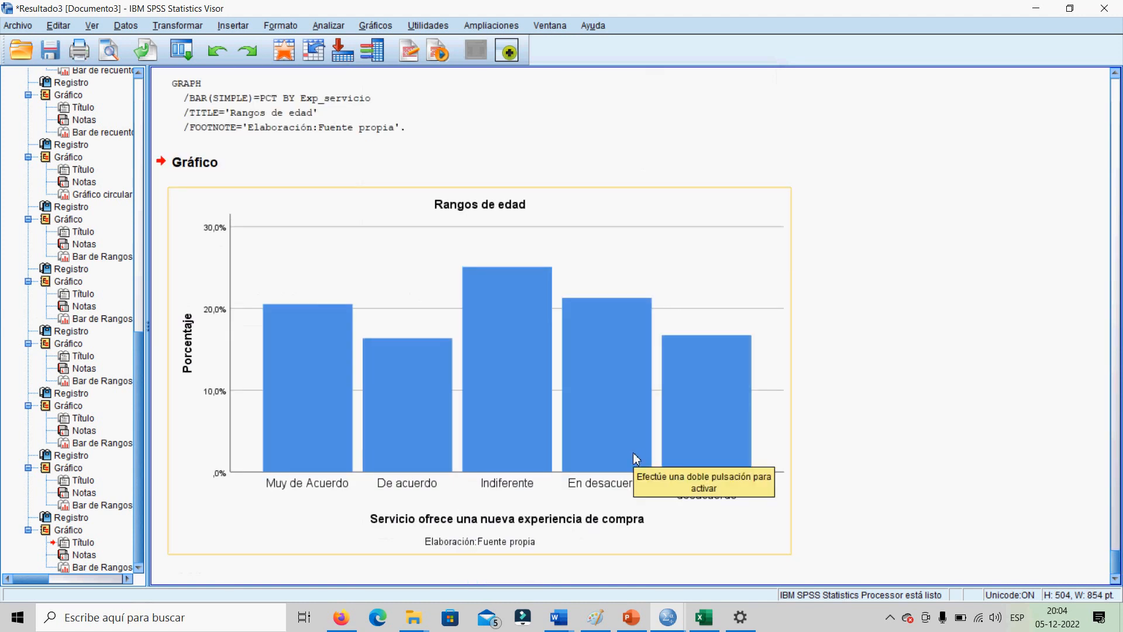
left_click(860, 481)
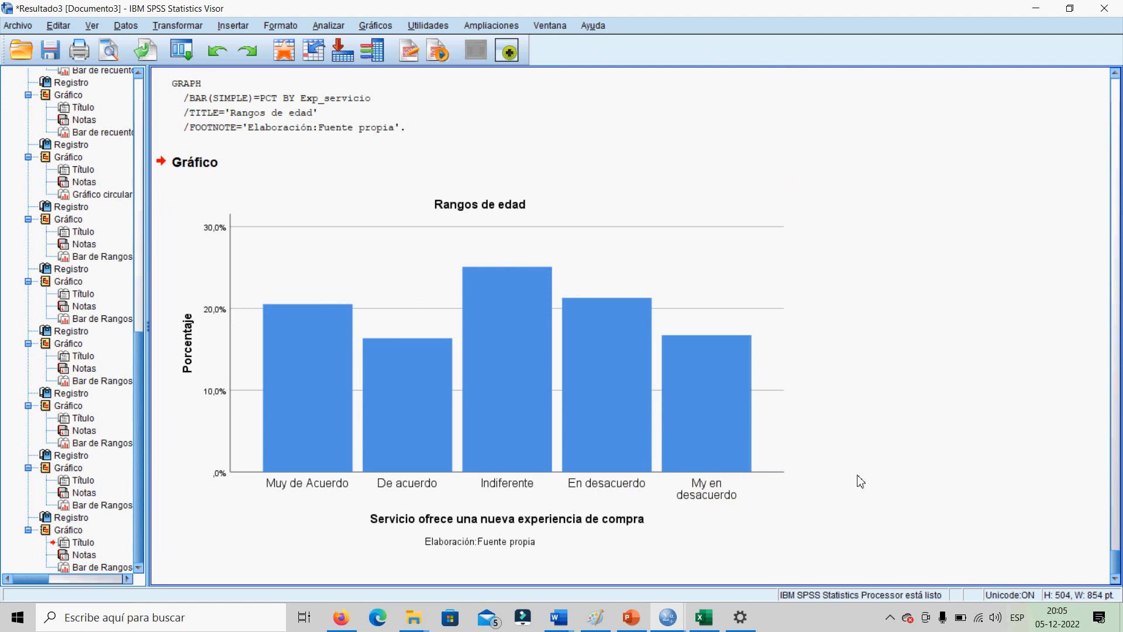
left_click(319, 383)
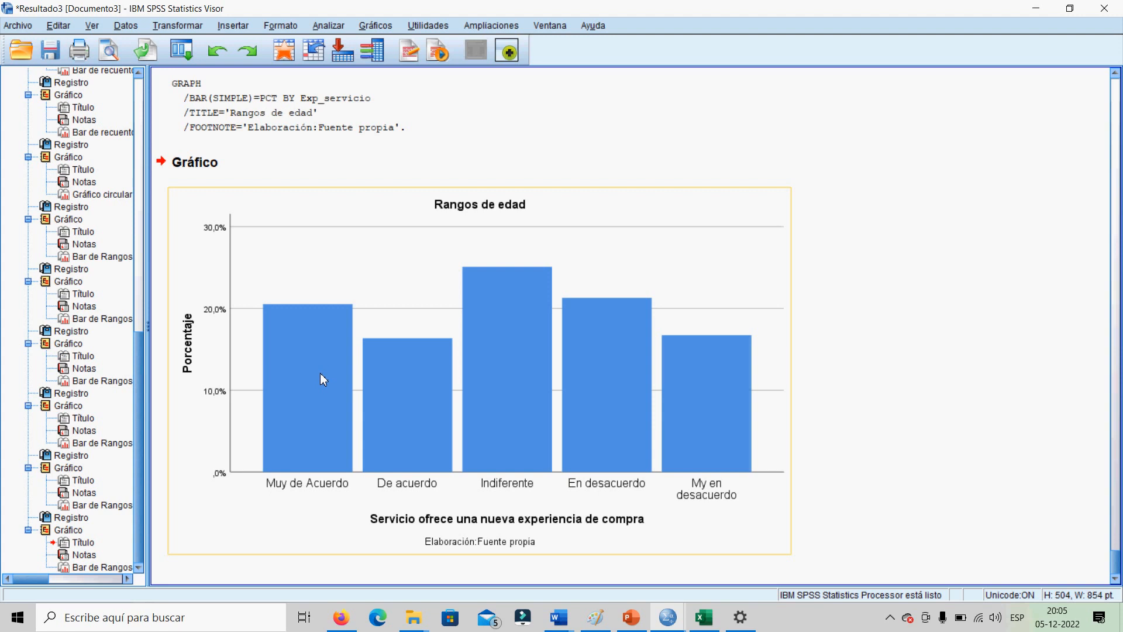
left_click(321, 377)
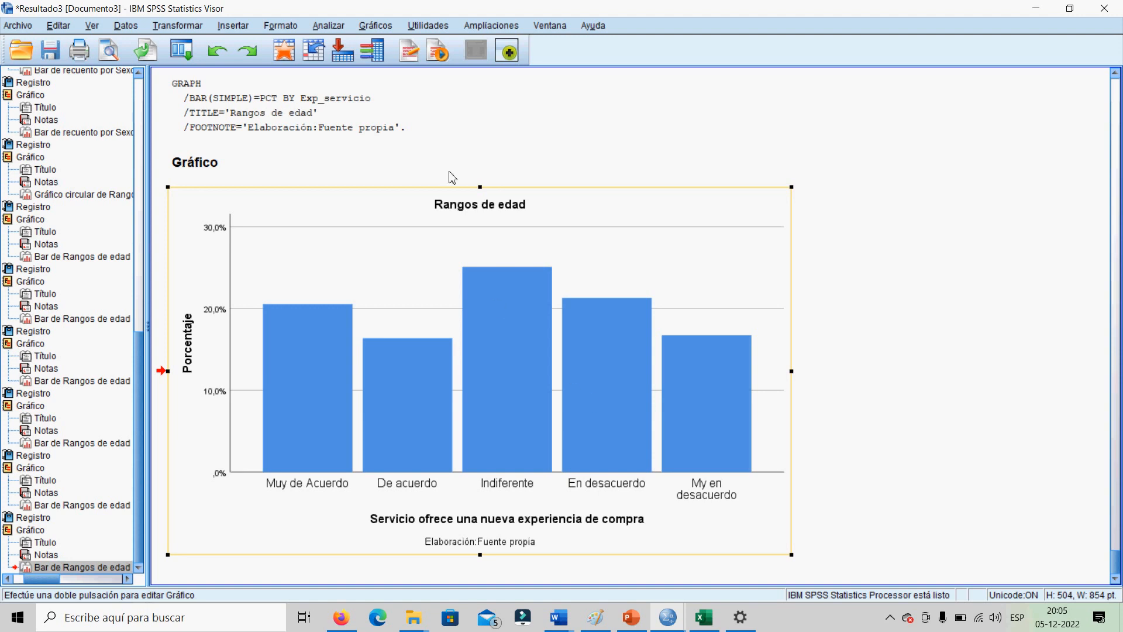
- Open the Agrupadas bar chart definition for groups of cases and clear Nivel de Estudio from the groups and Sexo from the category axis
left_click(375, 26)
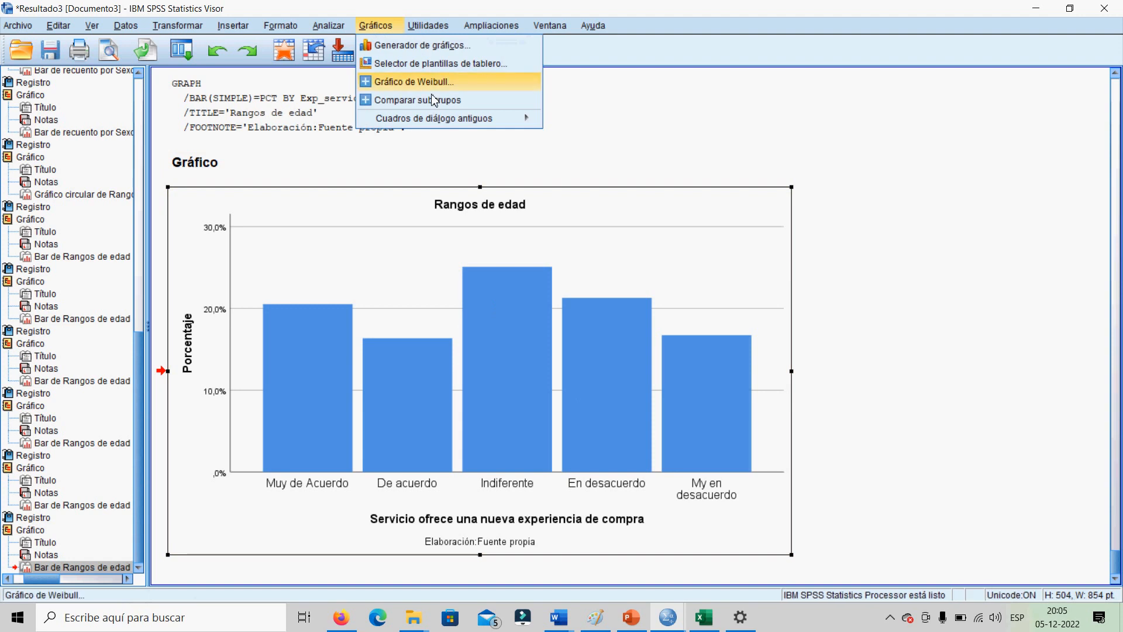
mouse_move(516, 128)
left_click(577, 122)
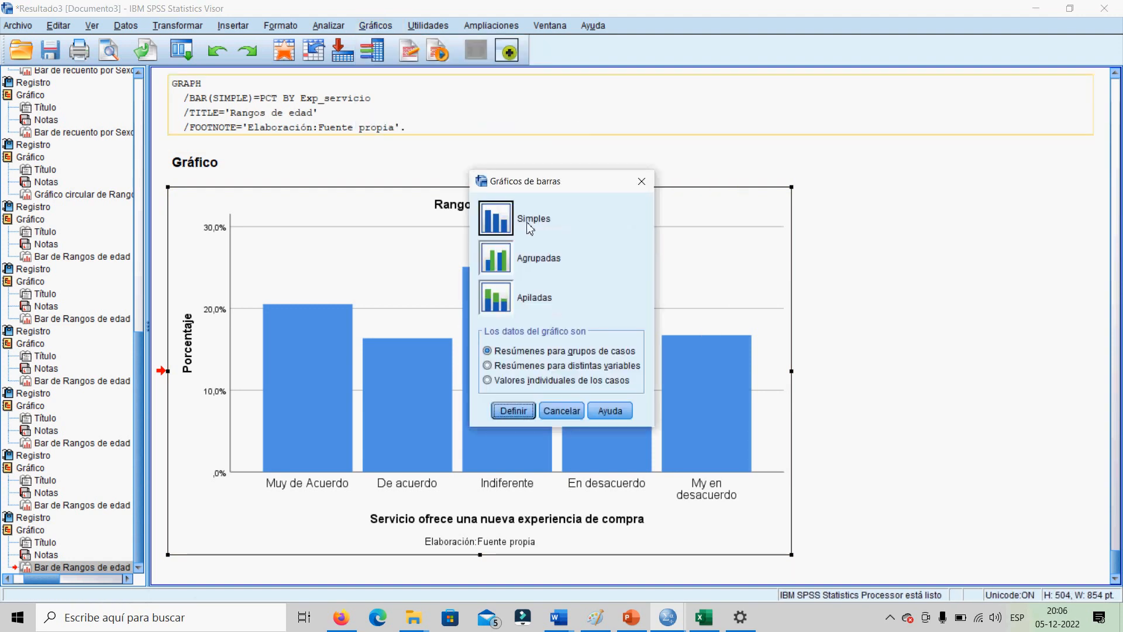
left_click(498, 268)
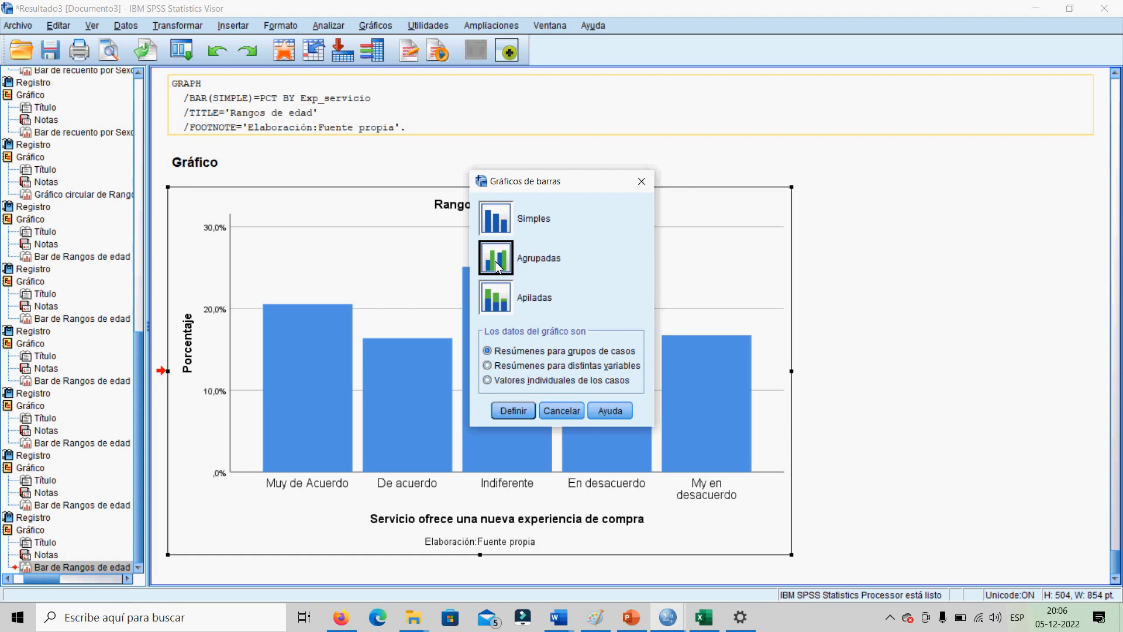
left_click(507, 412)
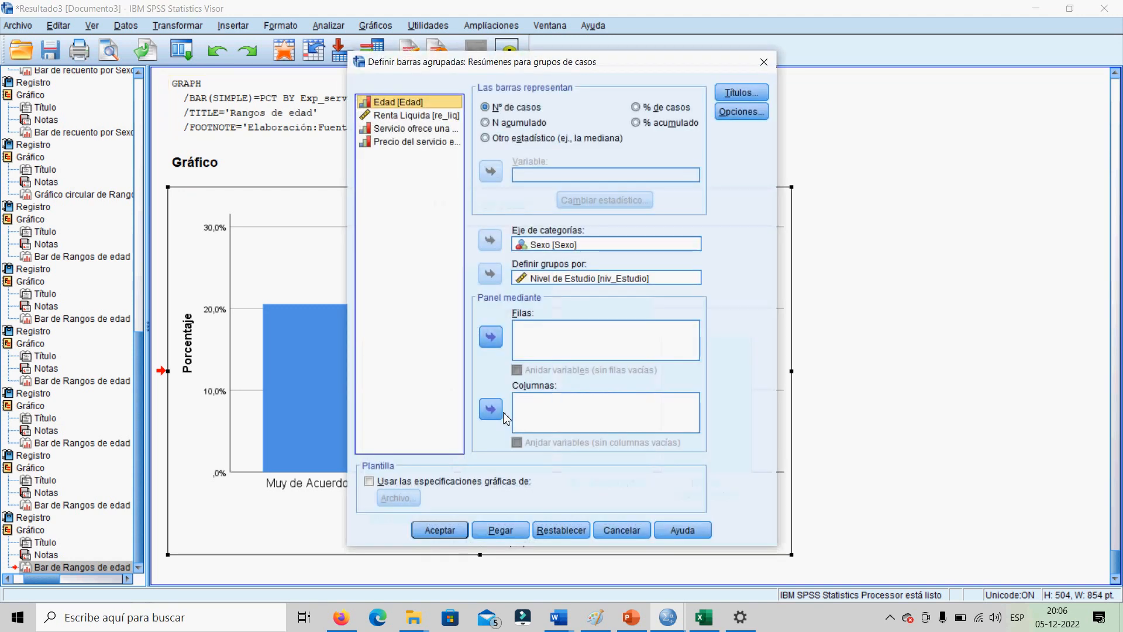
left_click(556, 278)
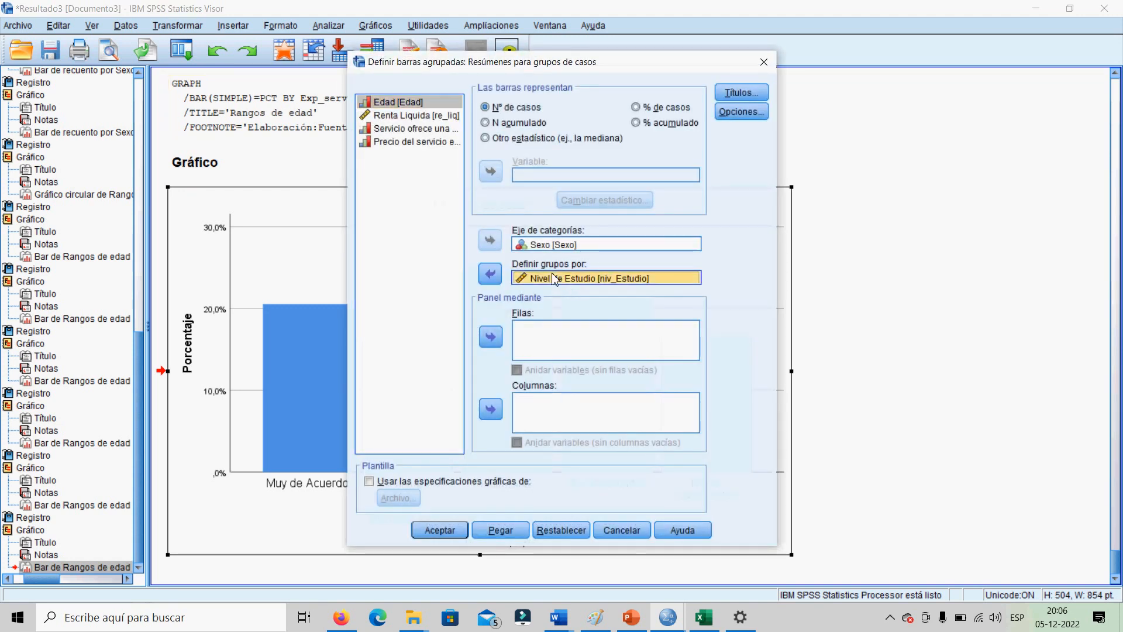
left_click(491, 274)
left_click(537, 245)
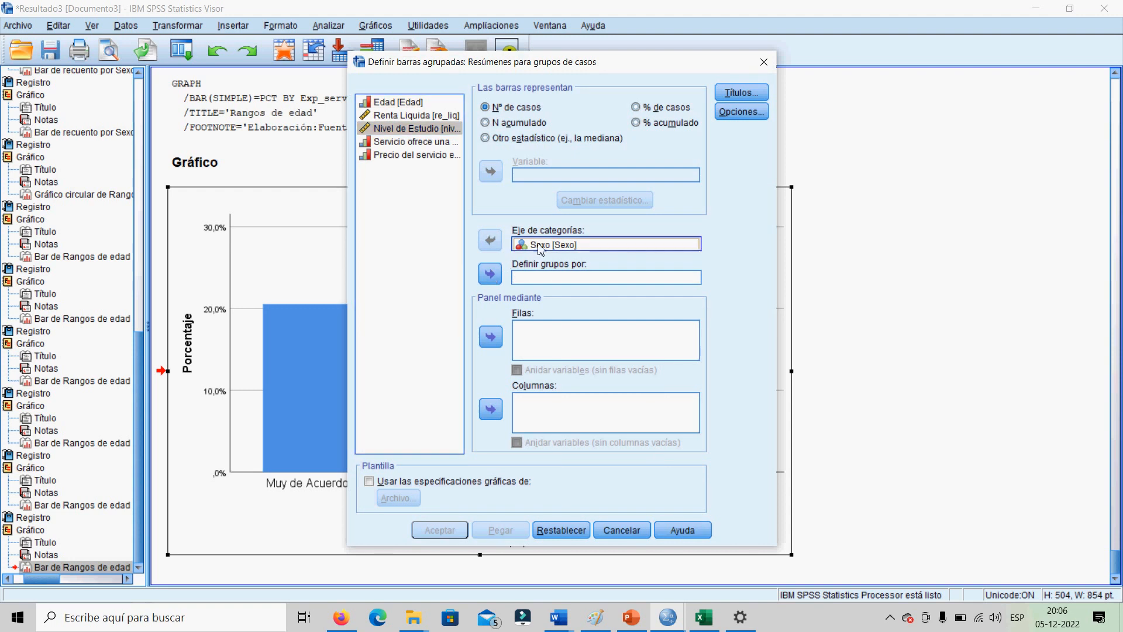
left_click(494, 241)
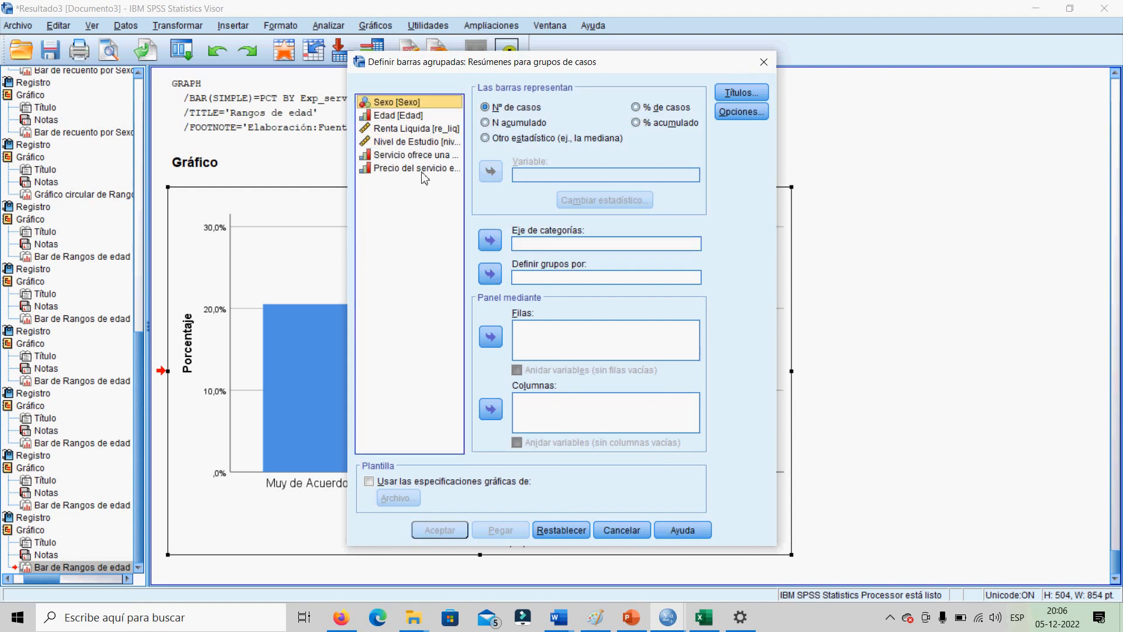
- Generate a grouped bar chart of Nº de casos with Servicio ofrece una nueva experiencia de compra as category axis and groups defined by Edad
left_click(392, 157)
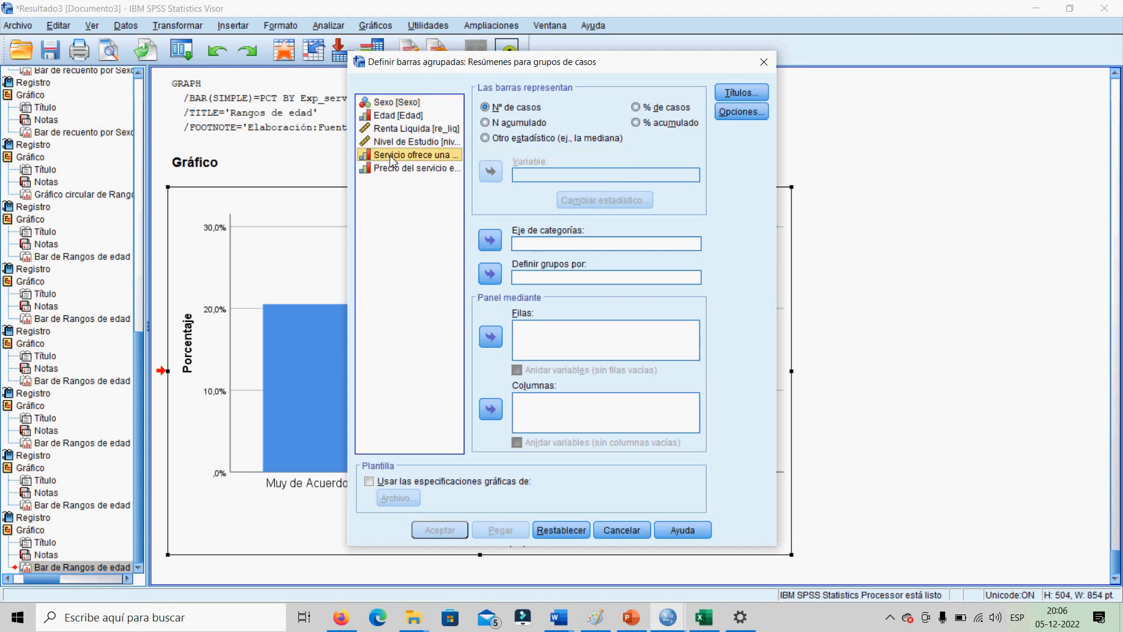
mouse_move(434, 65)
left_mouse_down()
mouse_move(652, 214)
mouse_move(789, 187)
mouse_move(692, 112)
mouse_move(426, 50)
left_mouse_up()
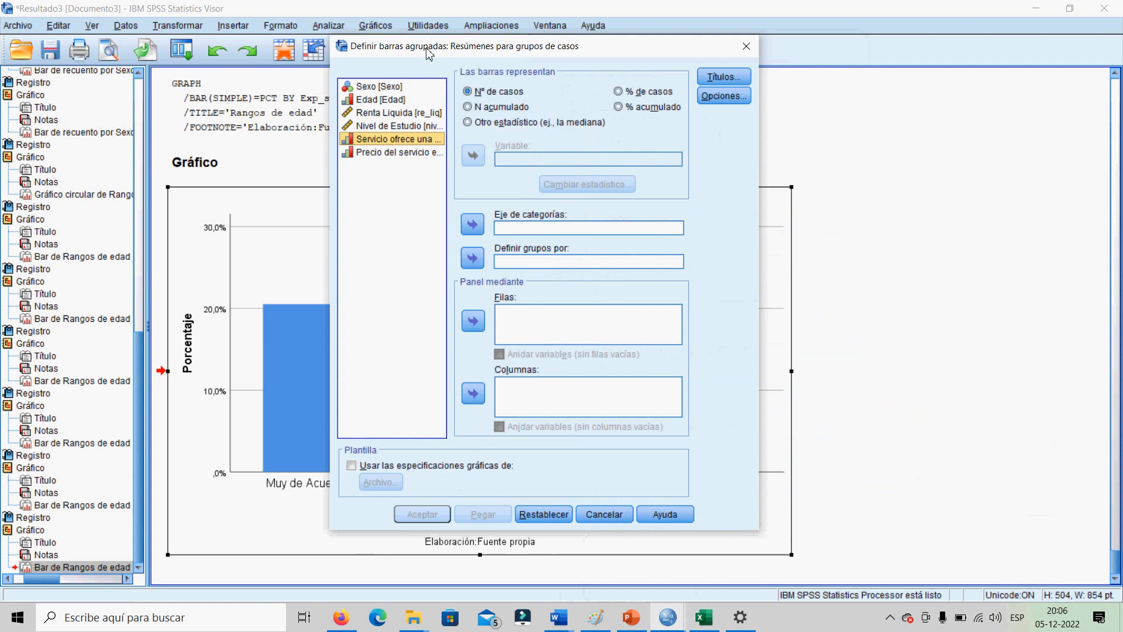
left_click(476, 227)
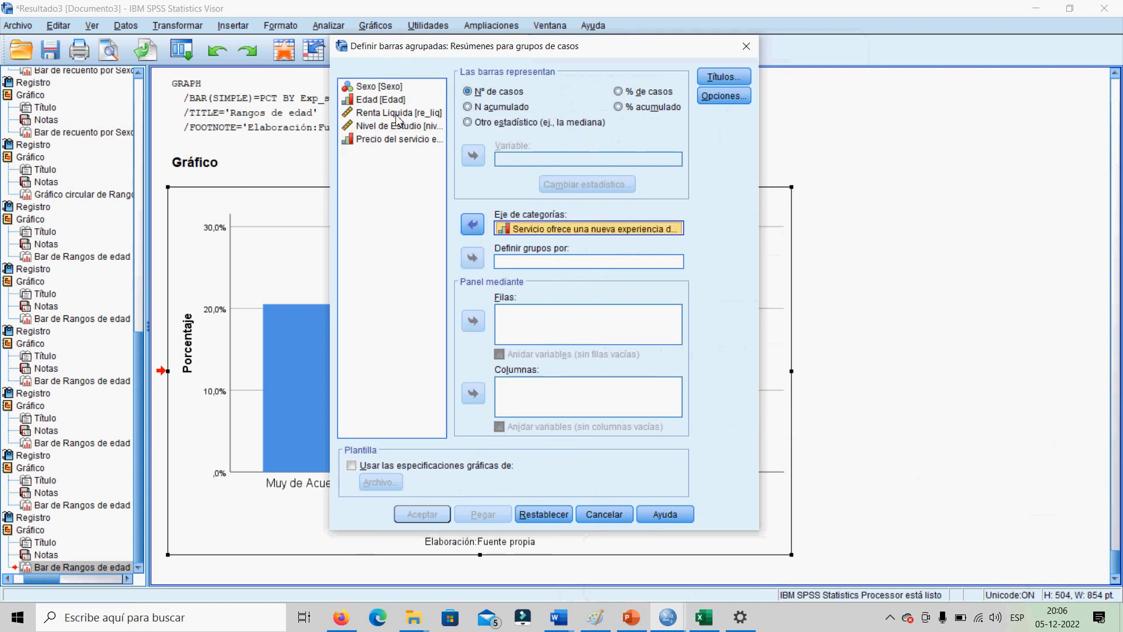
left_click(383, 101)
left_click(478, 260)
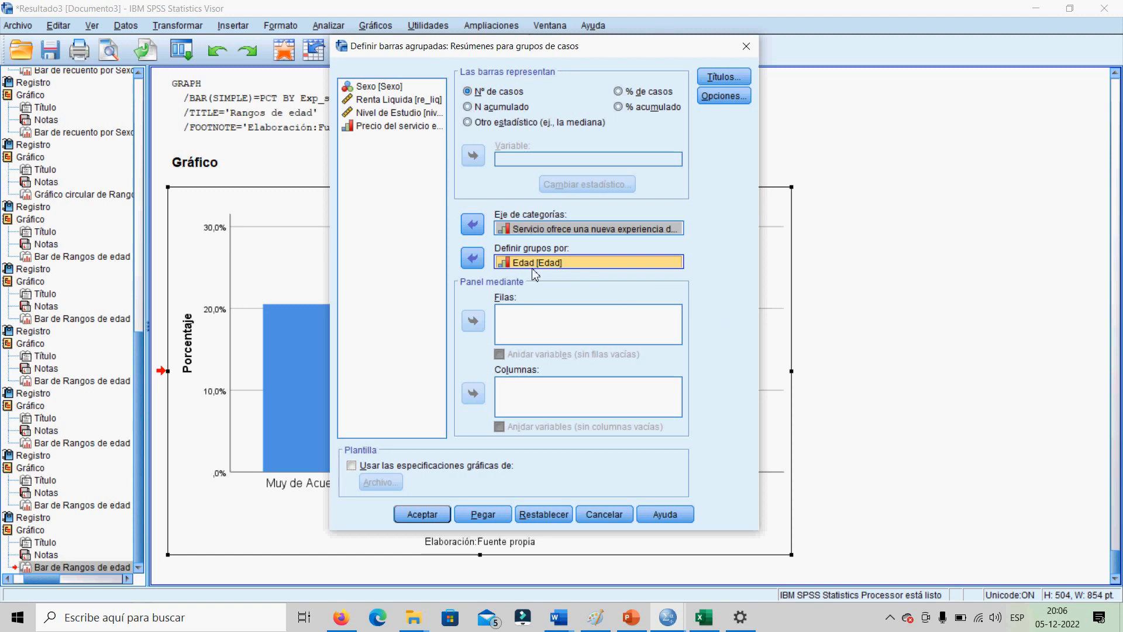
left_click(426, 513)
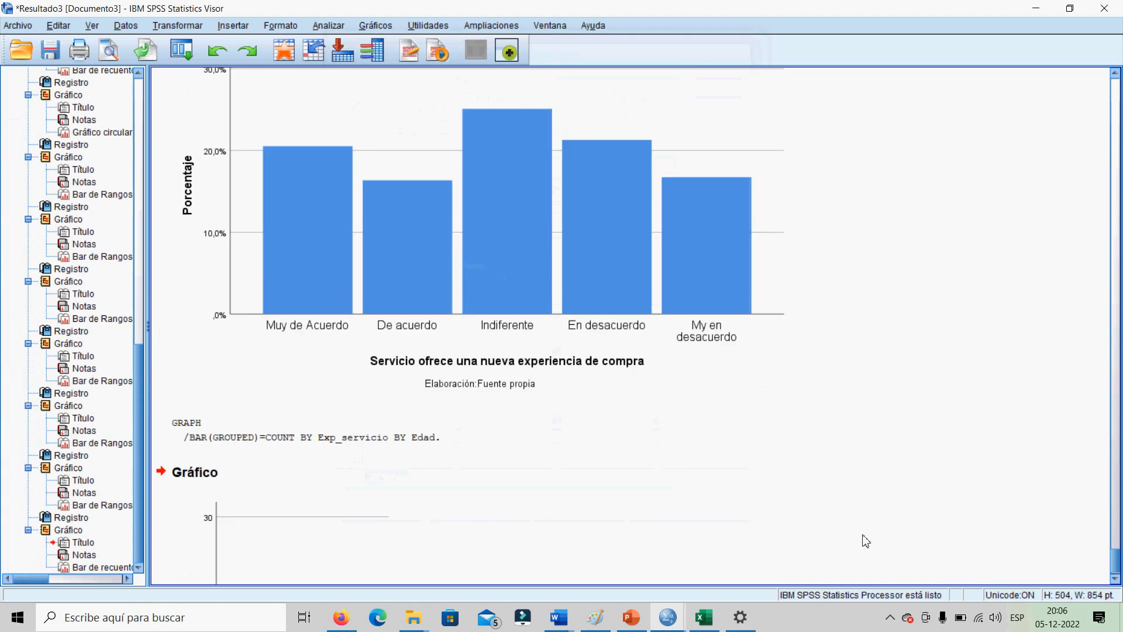
left_click_drag(1119, 544, 1119, 560)
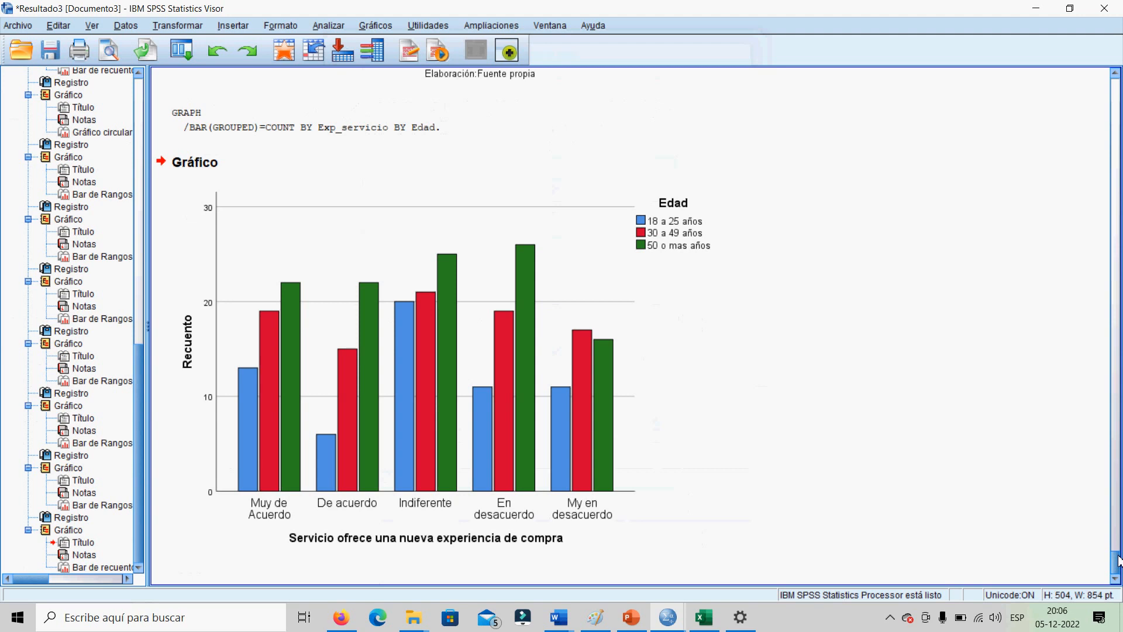
- Reopen the Agrupadas bar chart definition for groups of cases and make the bars represent % de casos
left_click(712, 208)
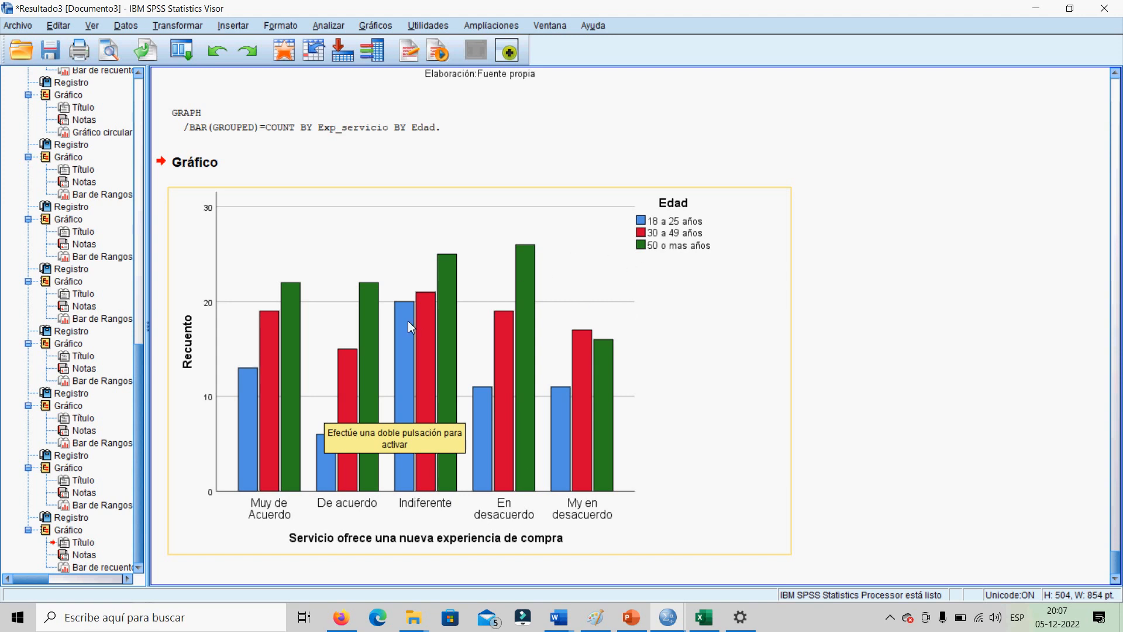
left_click(375, 25)
mouse_move(475, 118)
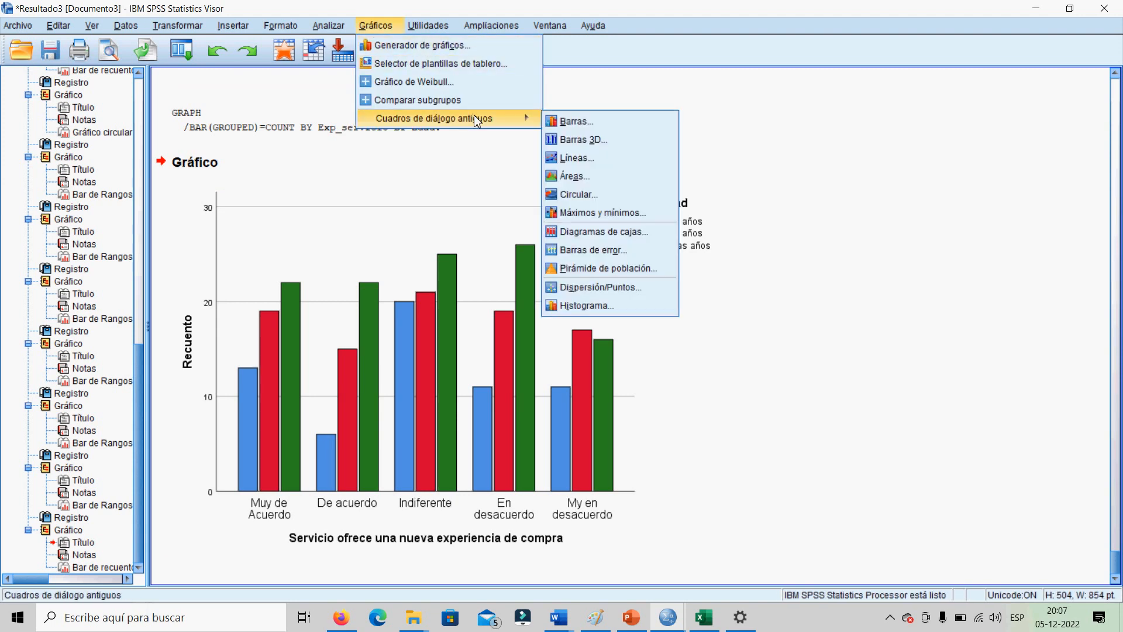
left_click(572, 119)
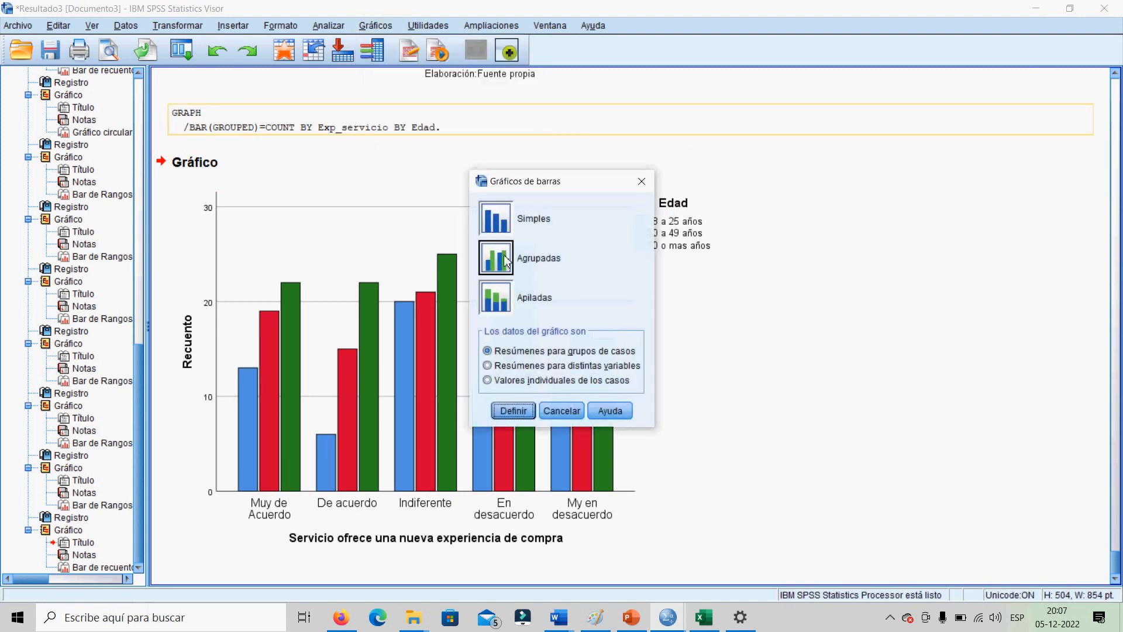
left_click(500, 258)
left_click(514, 410)
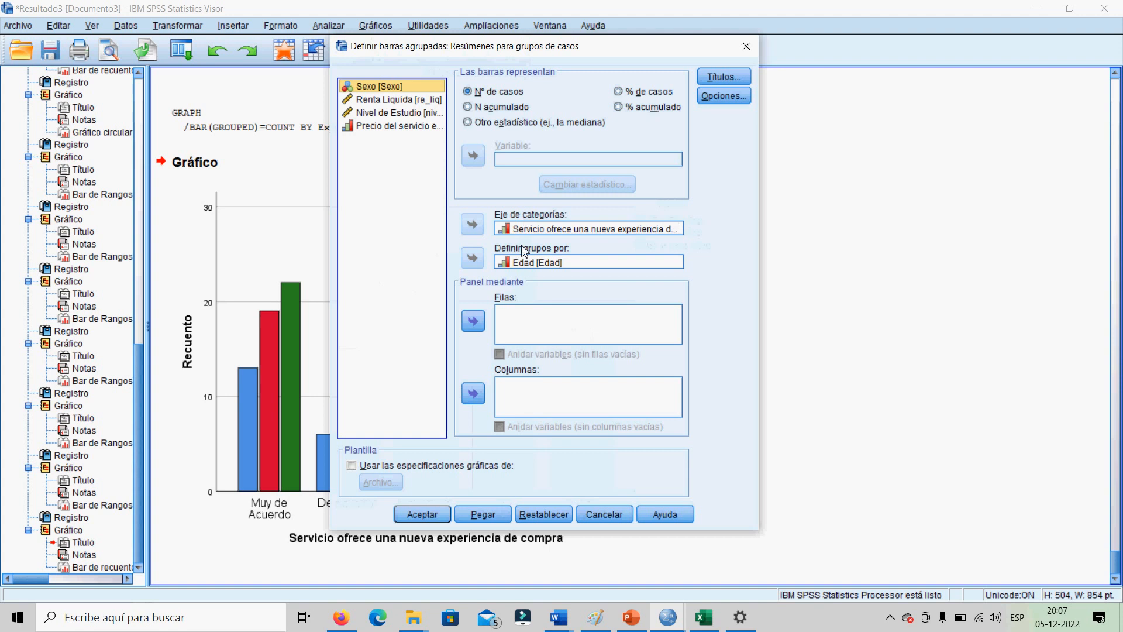
left_click(619, 92)
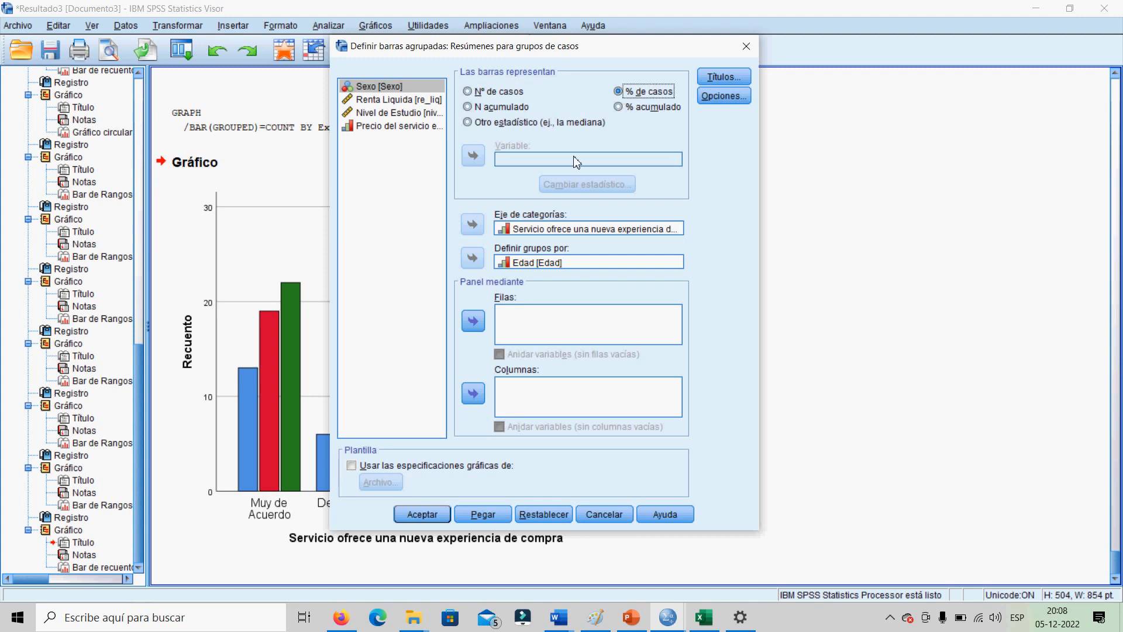
- Swap the variables so Edad is the category axis and Servicio ofrece una nueva experiencia de compra defines the groups
left_click(515, 264)
left_click(475, 258)
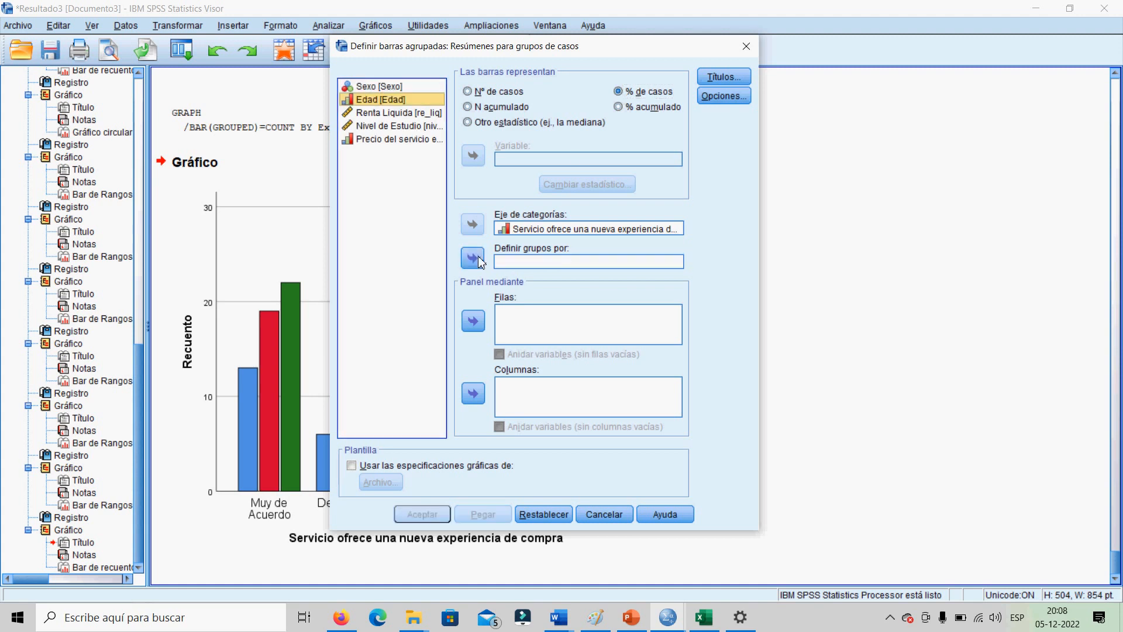
left_click(529, 234)
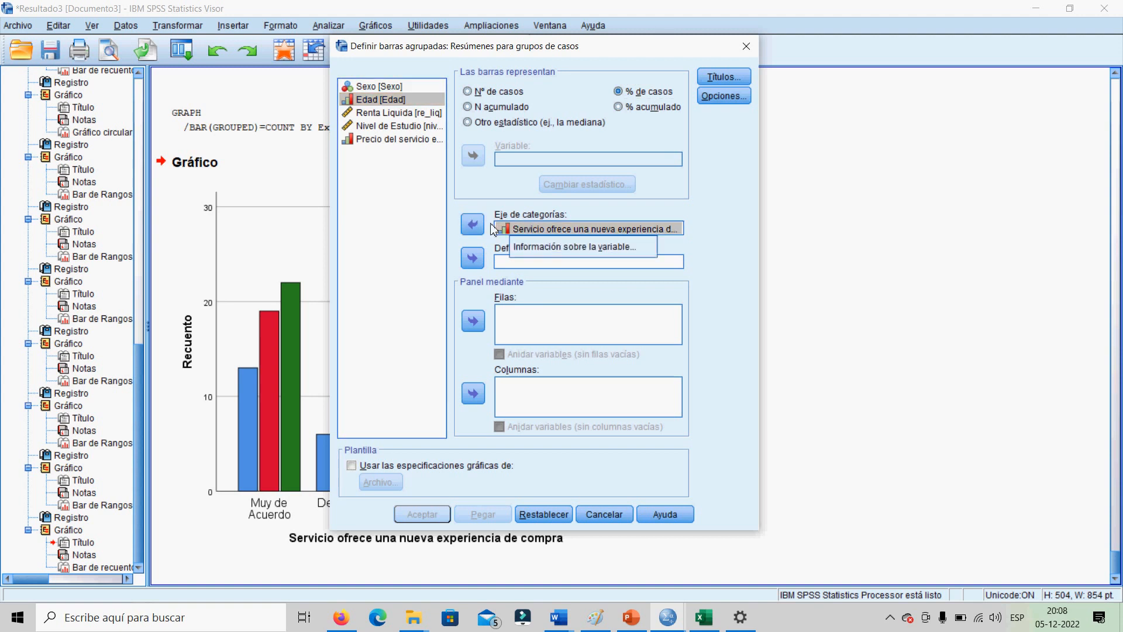
left_click(473, 224)
left_click(474, 258)
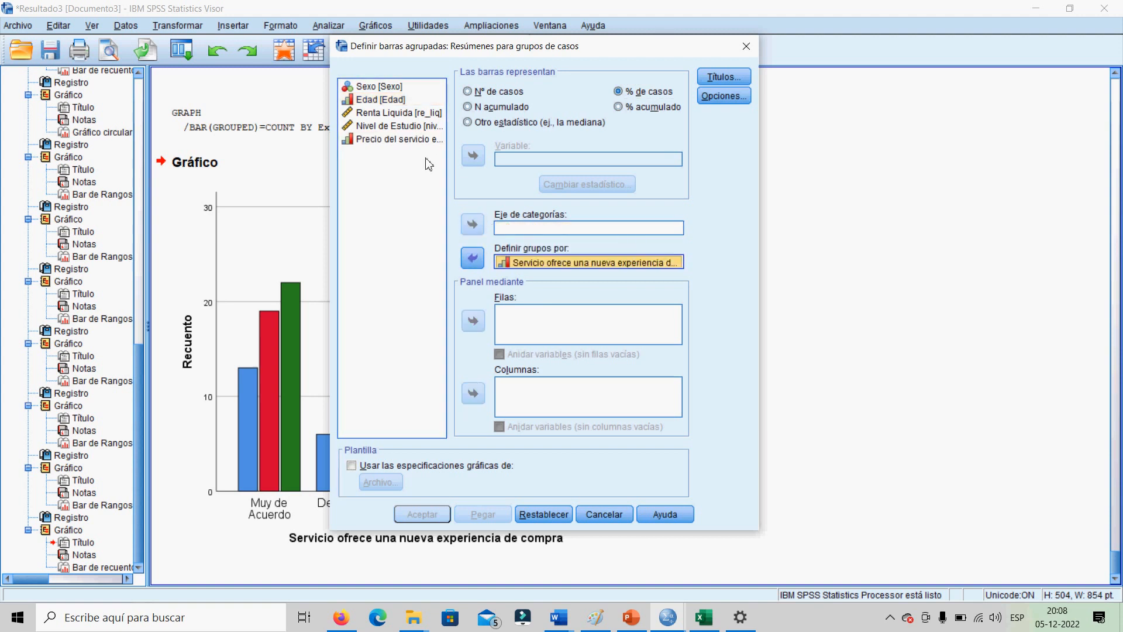
left_click(367, 103)
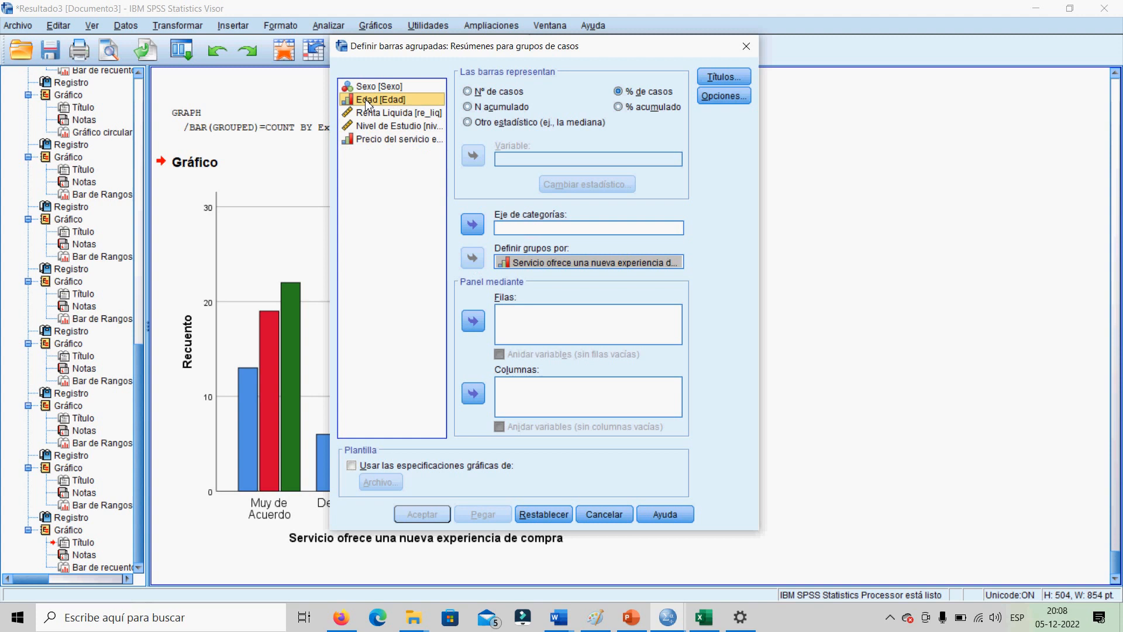
left_click(472, 226)
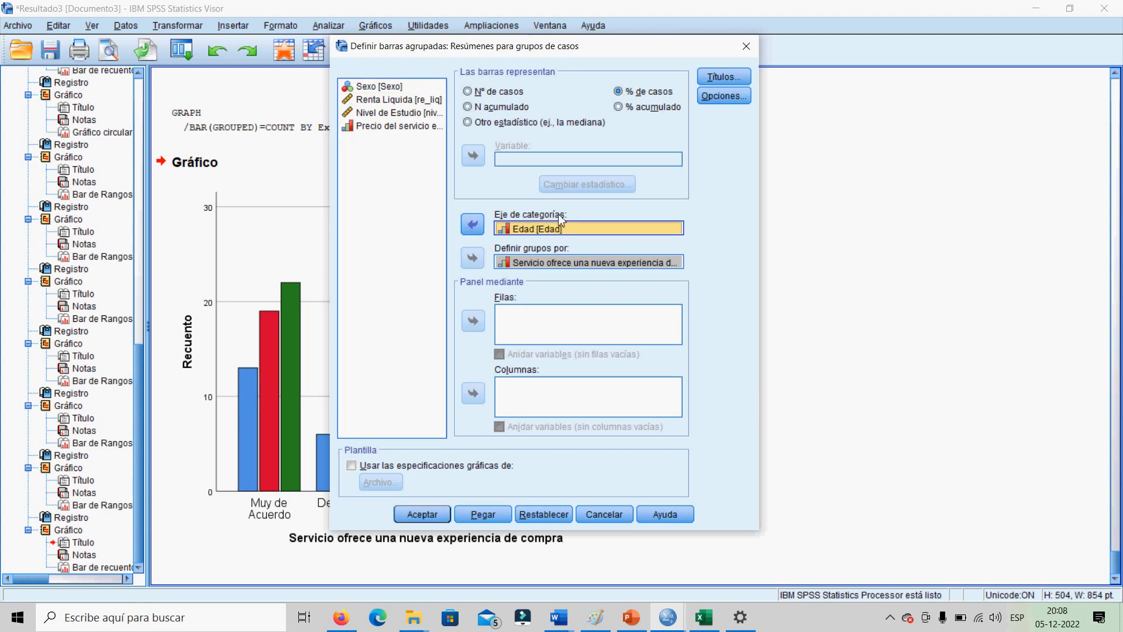
- Generate the grouped percentage bar chart of service experience opinions by Edad without adding titles, and examine its bars
left_click(715, 76)
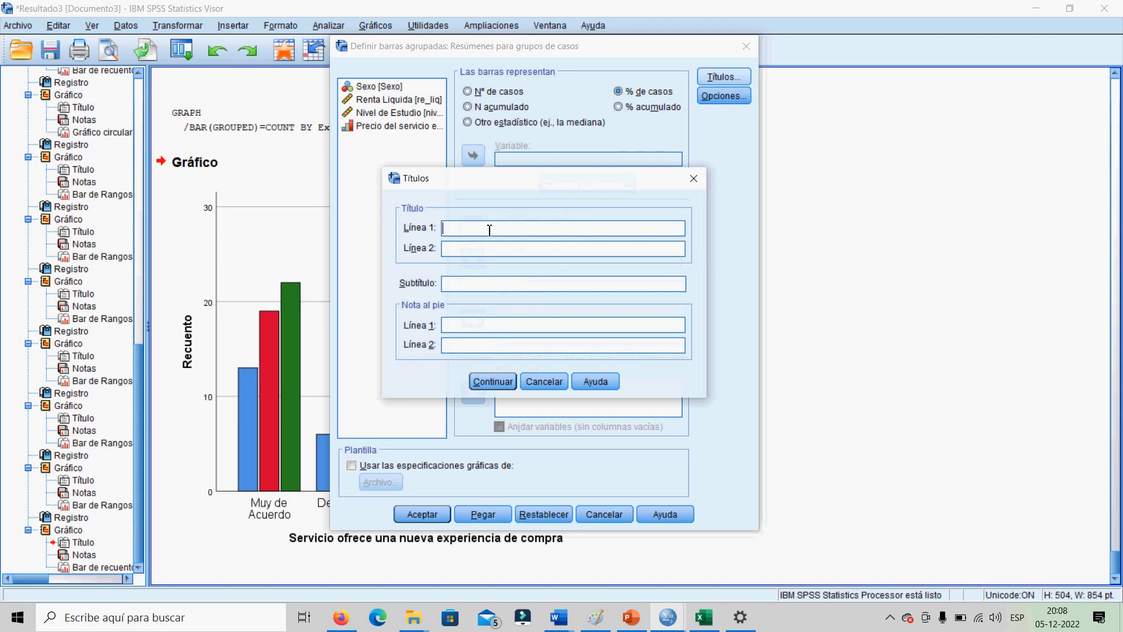
left_click(693, 178)
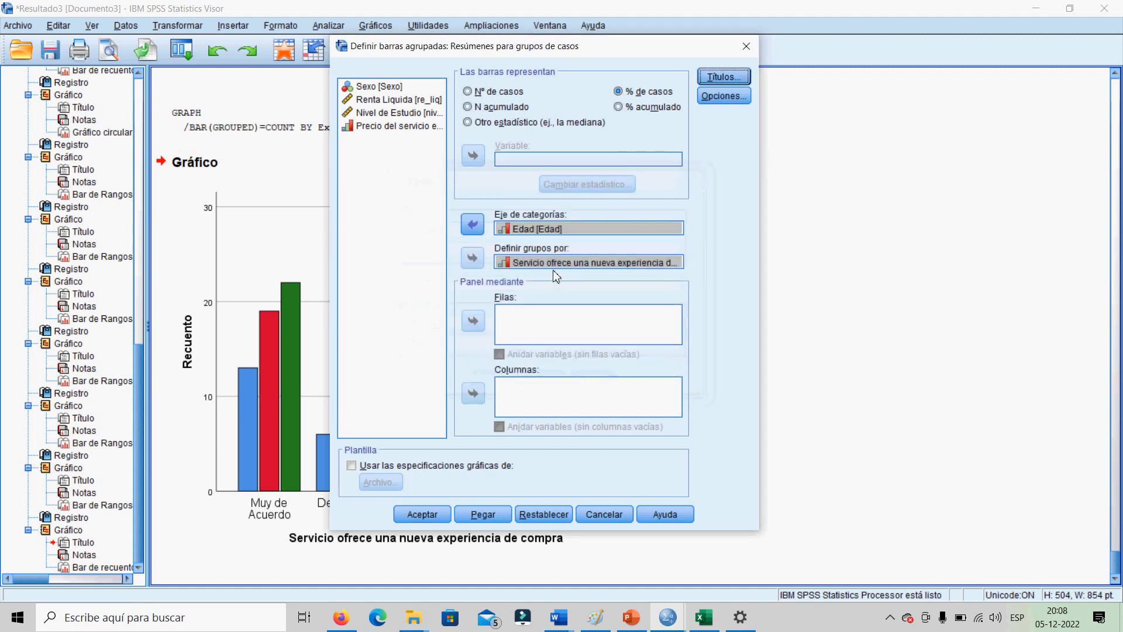
left_click(420, 516)
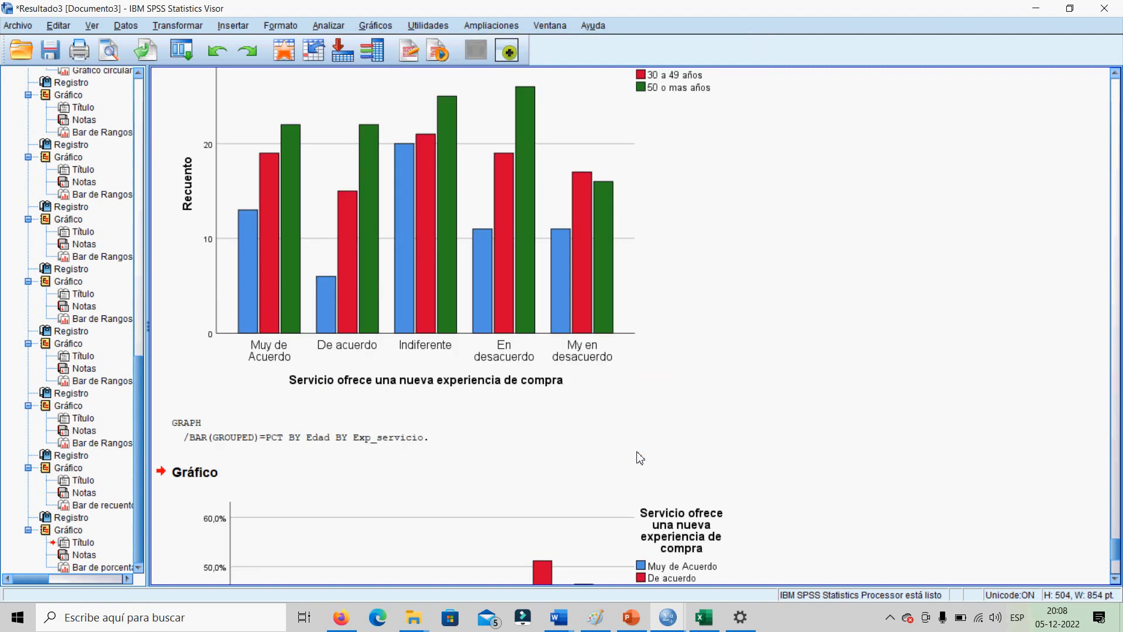
left_click_drag(1117, 549, 1118, 565)
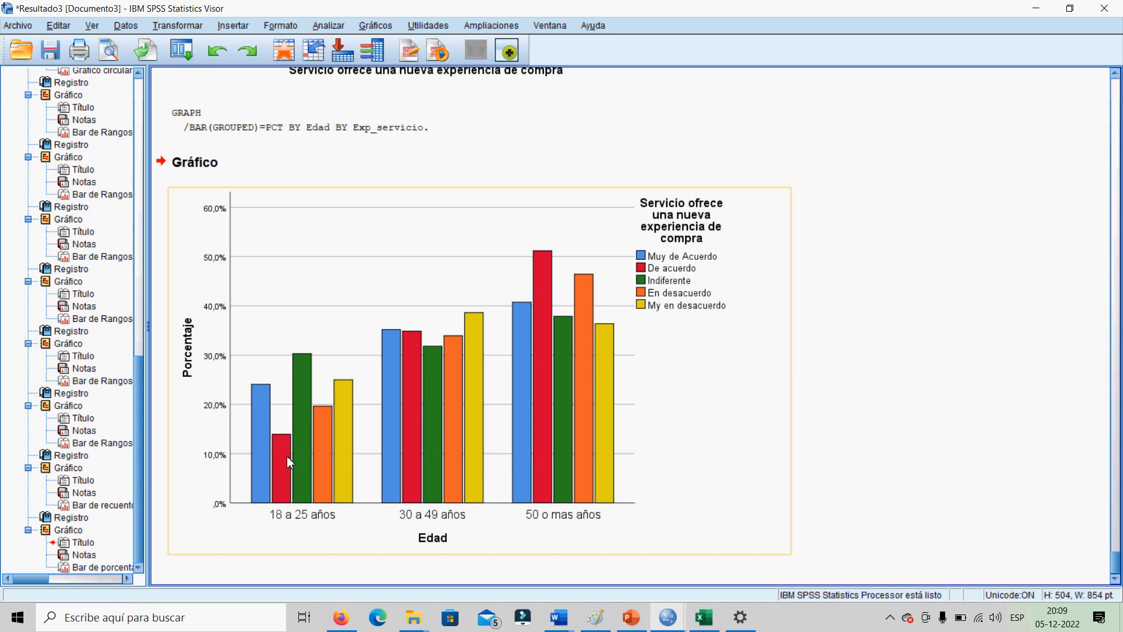
left_click(414, 163)
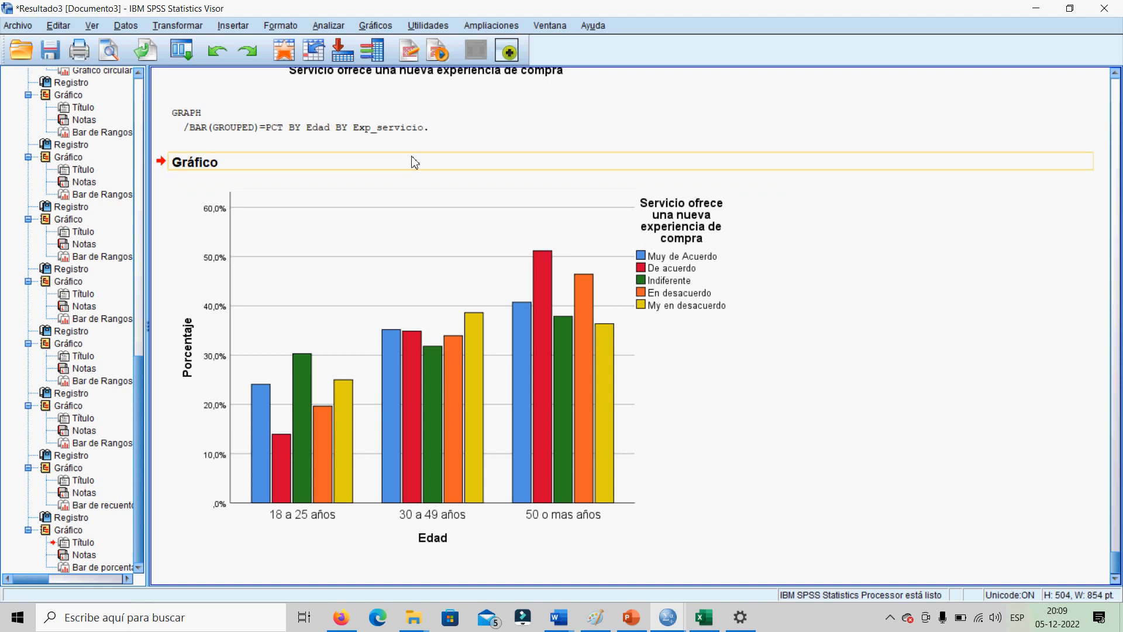
left_click(377, 27)
left_click(410, 45)
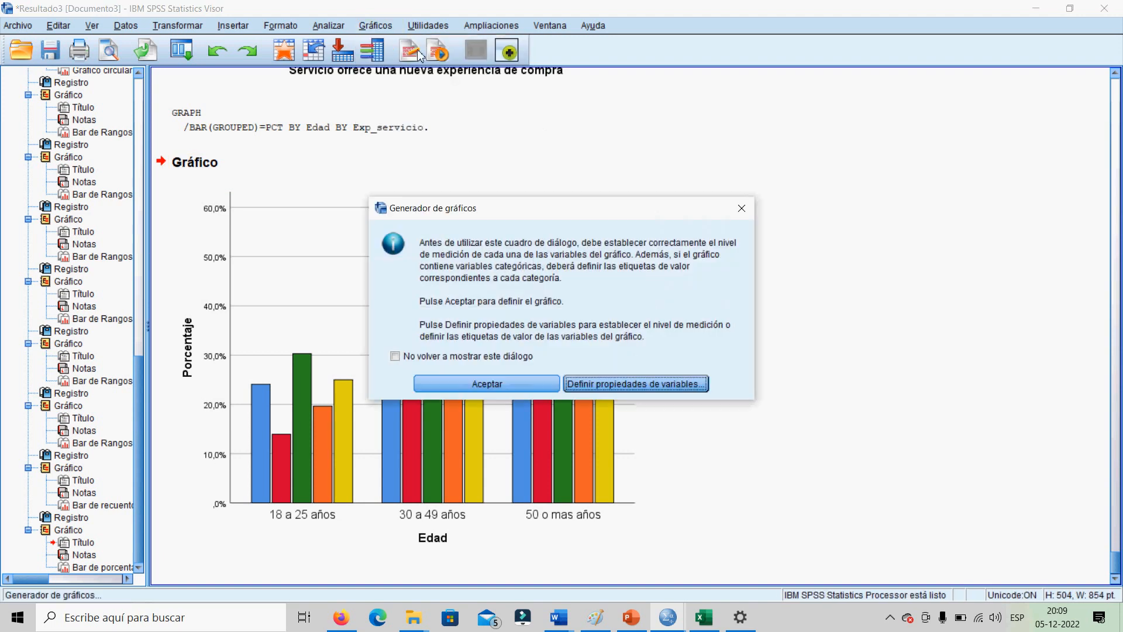
left_click(742, 208)
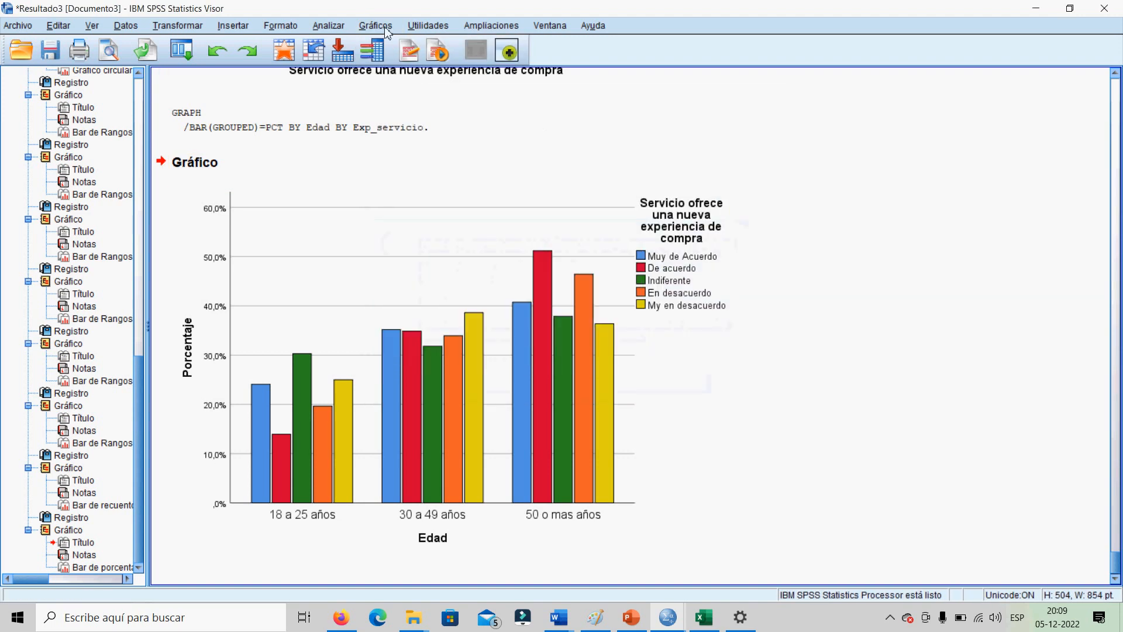
- Generate another grouped bar chart of Edad by service experience opinion with the bars representing % acumulado
left_click(379, 26)
mouse_move(477, 120)
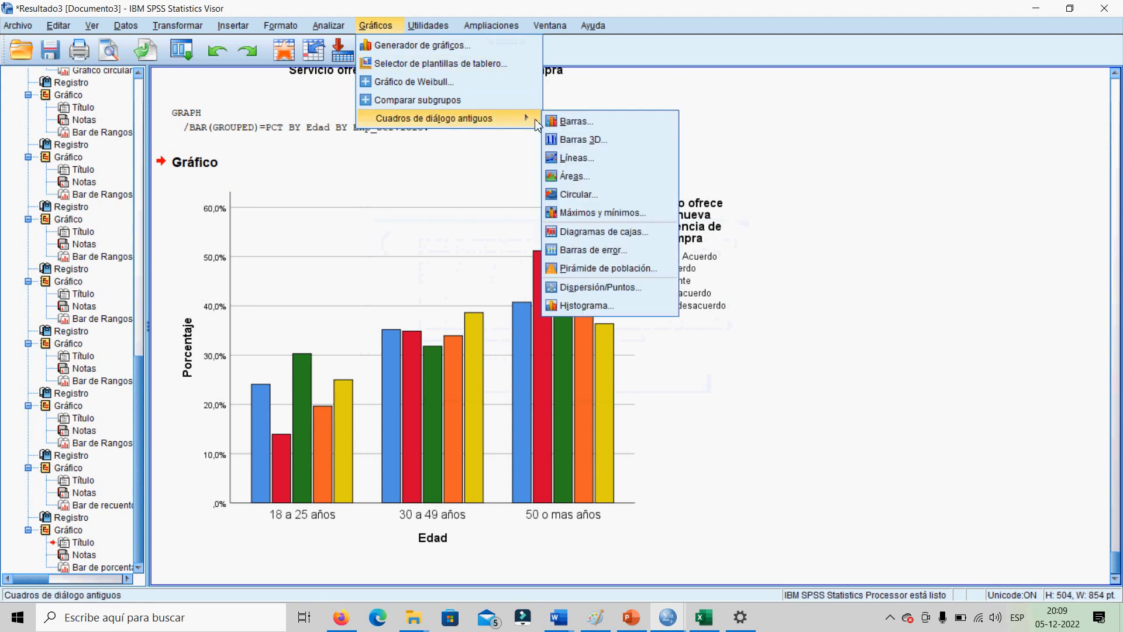
left_click(573, 121)
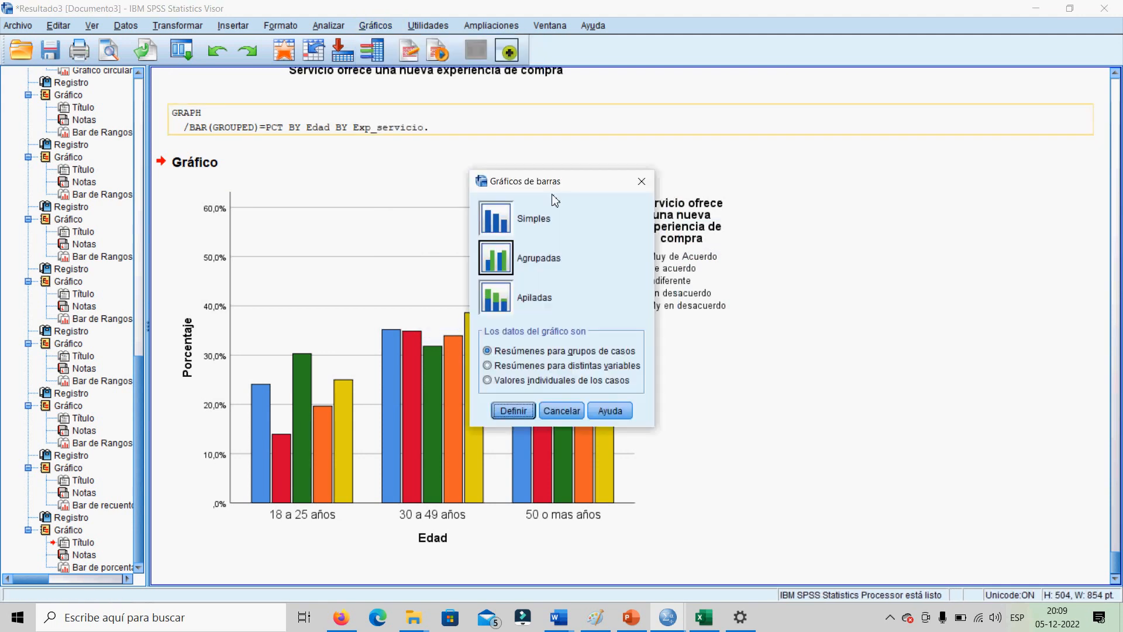
left_click(511, 412)
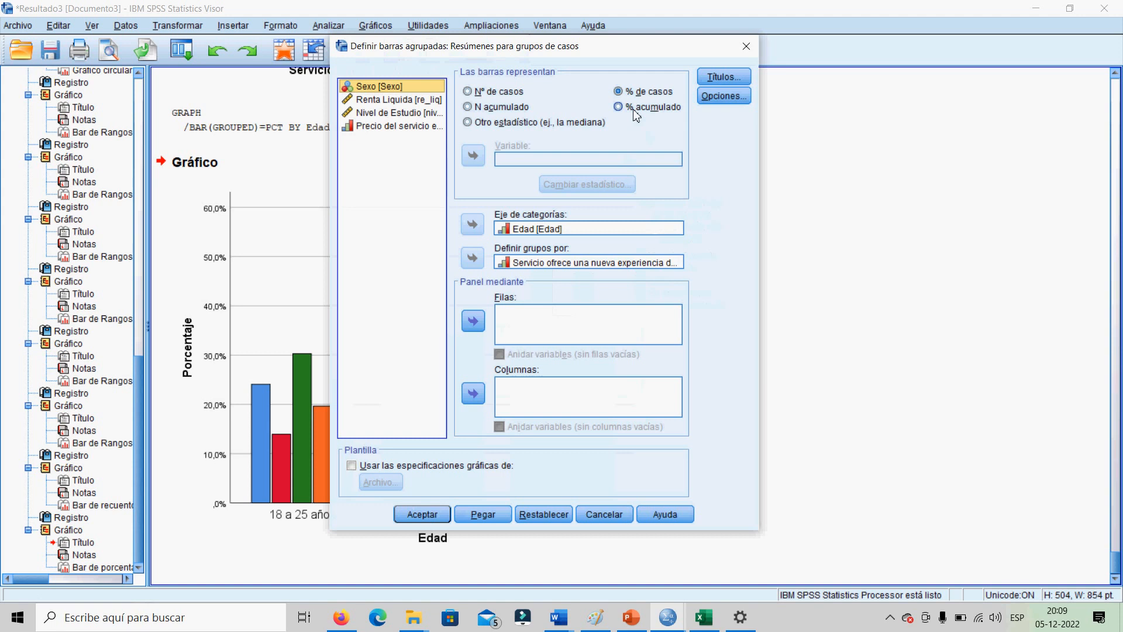
left_click(637, 111)
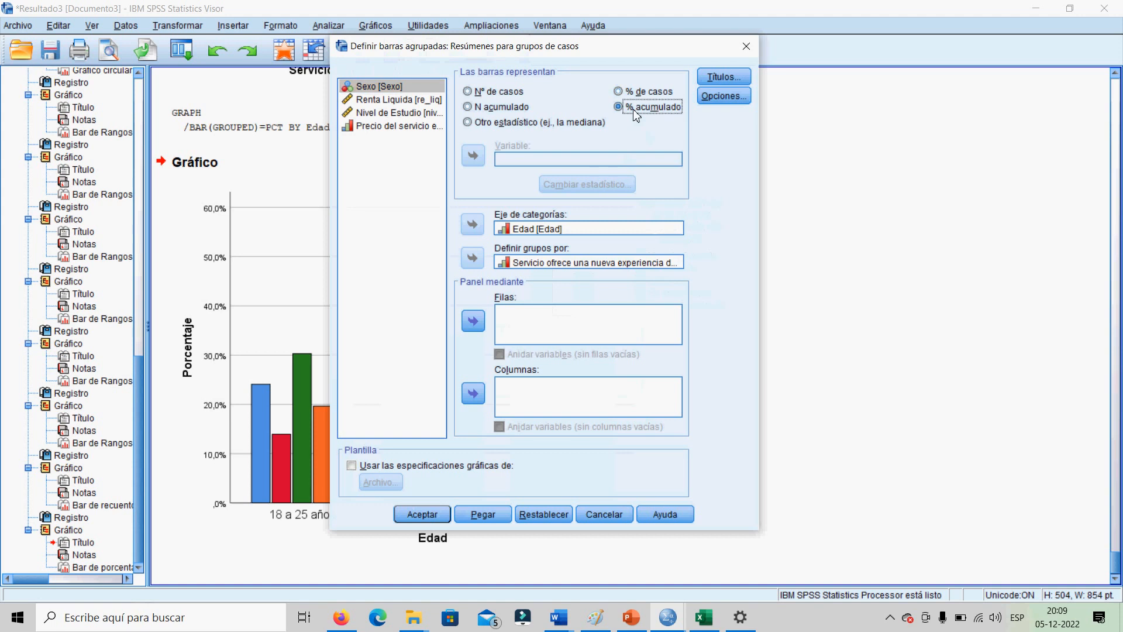
left_click(422, 515)
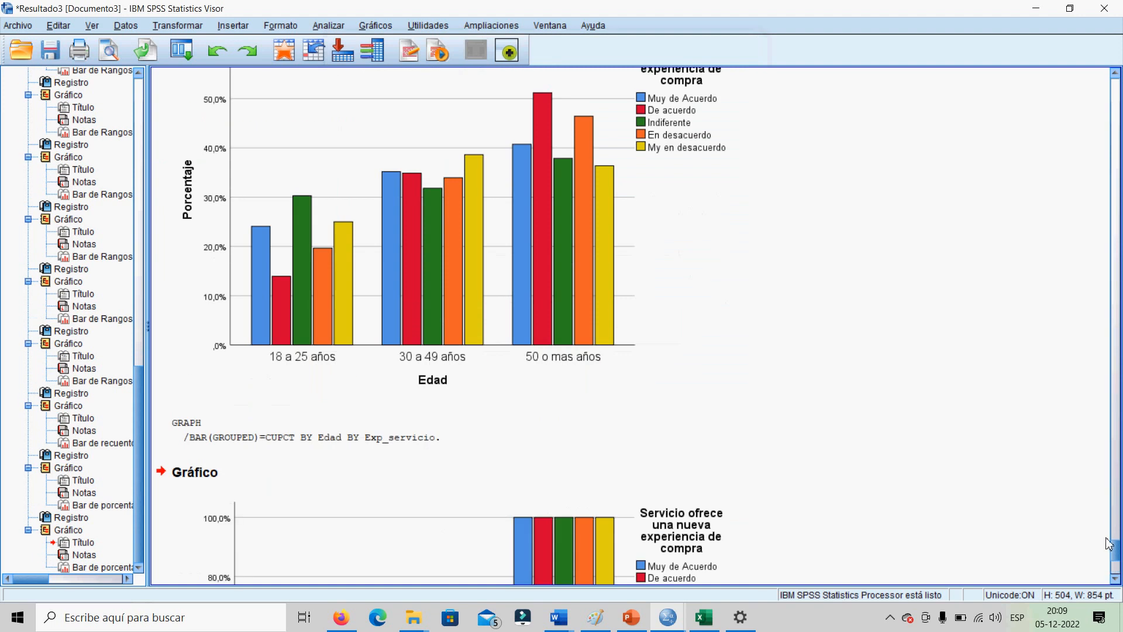
left_click_drag(1117, 547, 1118, 563)
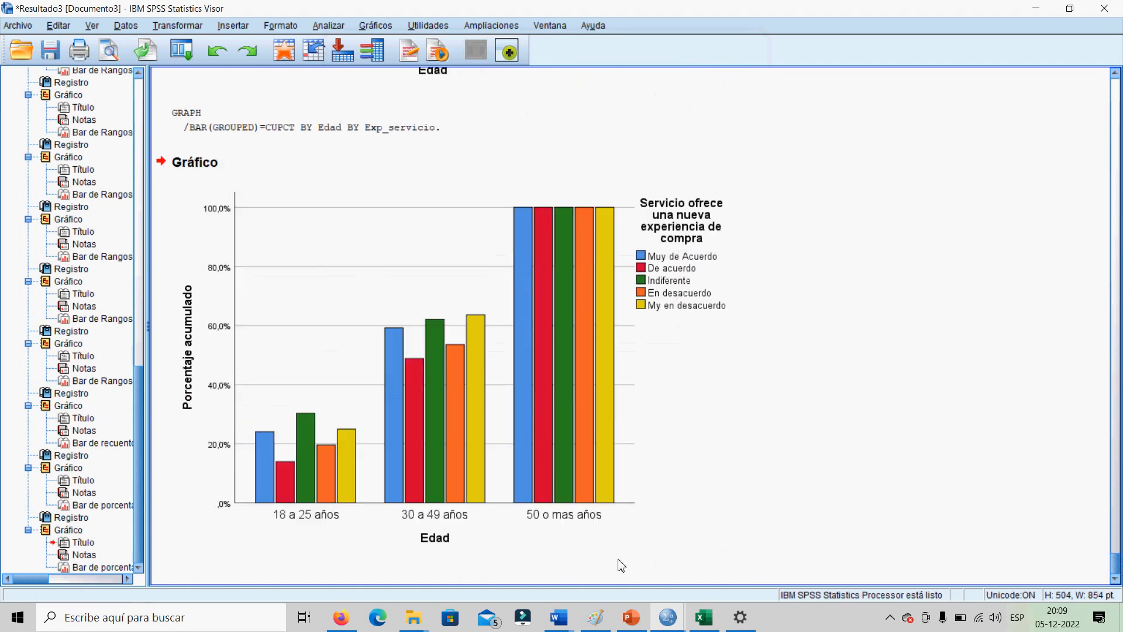
- Reopen the grouped bar chart definition and switch the bars back to % de casos
left_click(372, 27)
mouse_move(459, 117)
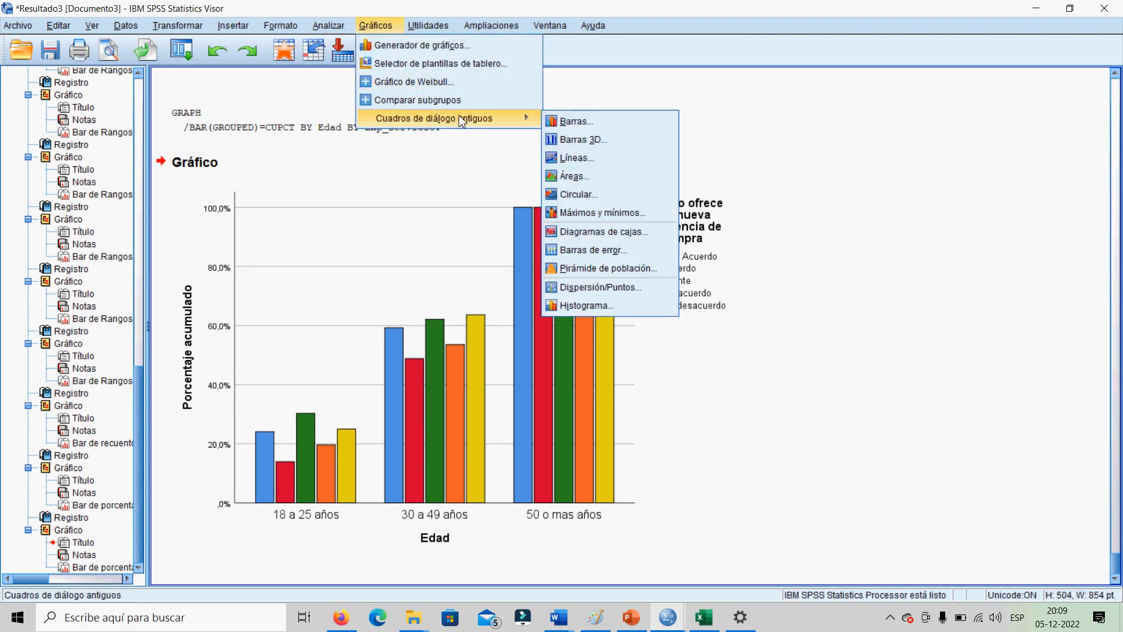
left_click(566, 123)
left_click(508, 409)
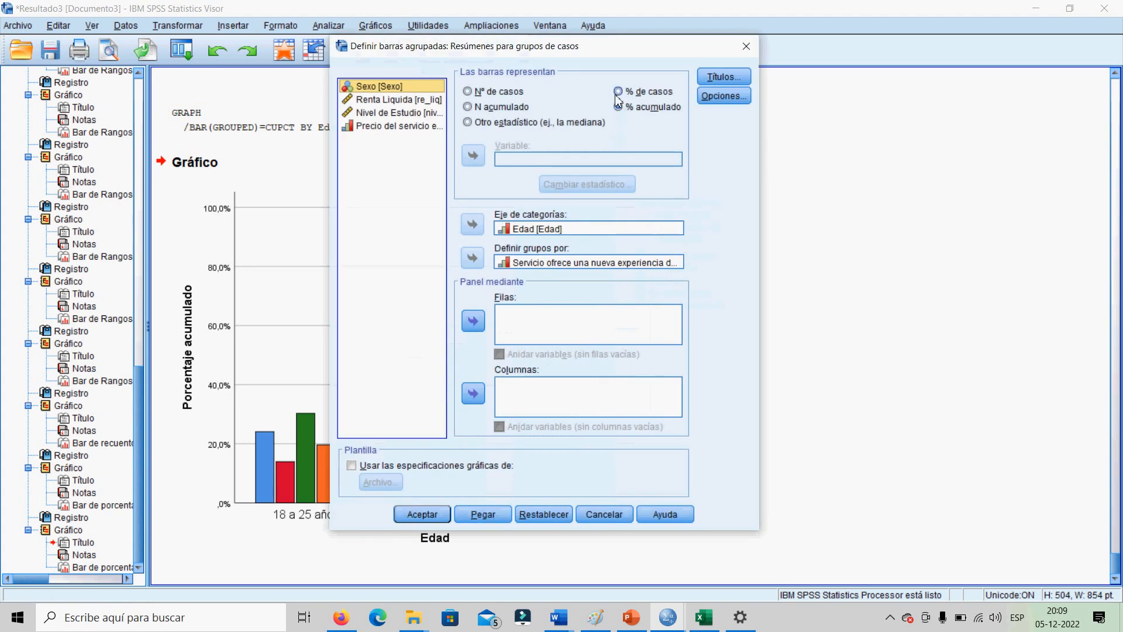
left_click(618, 92)
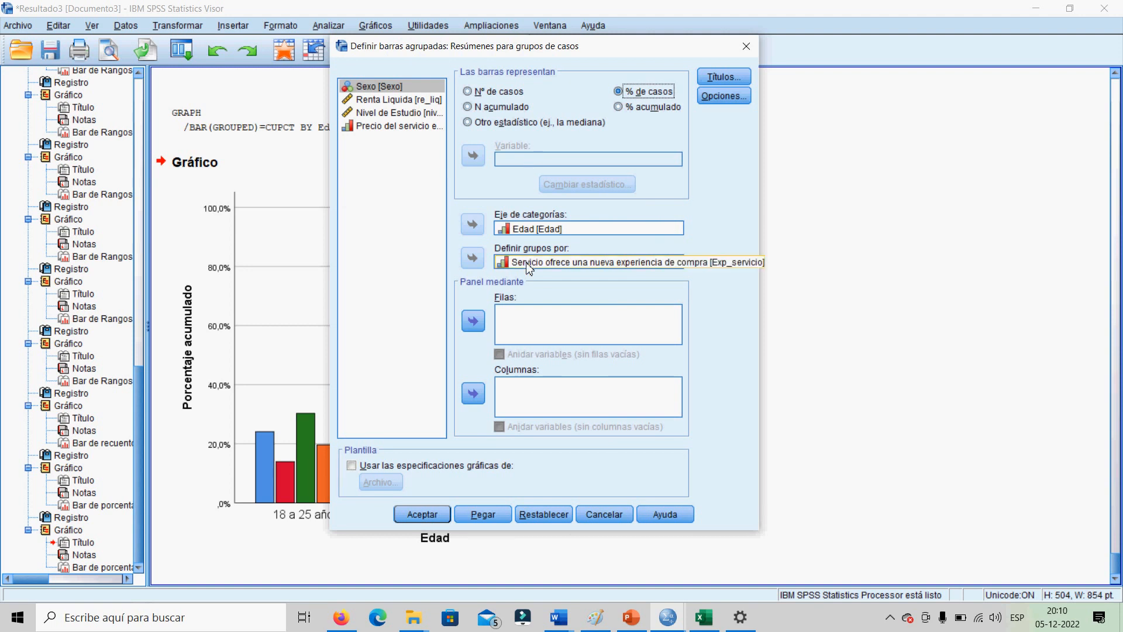
left_click(703, 99)
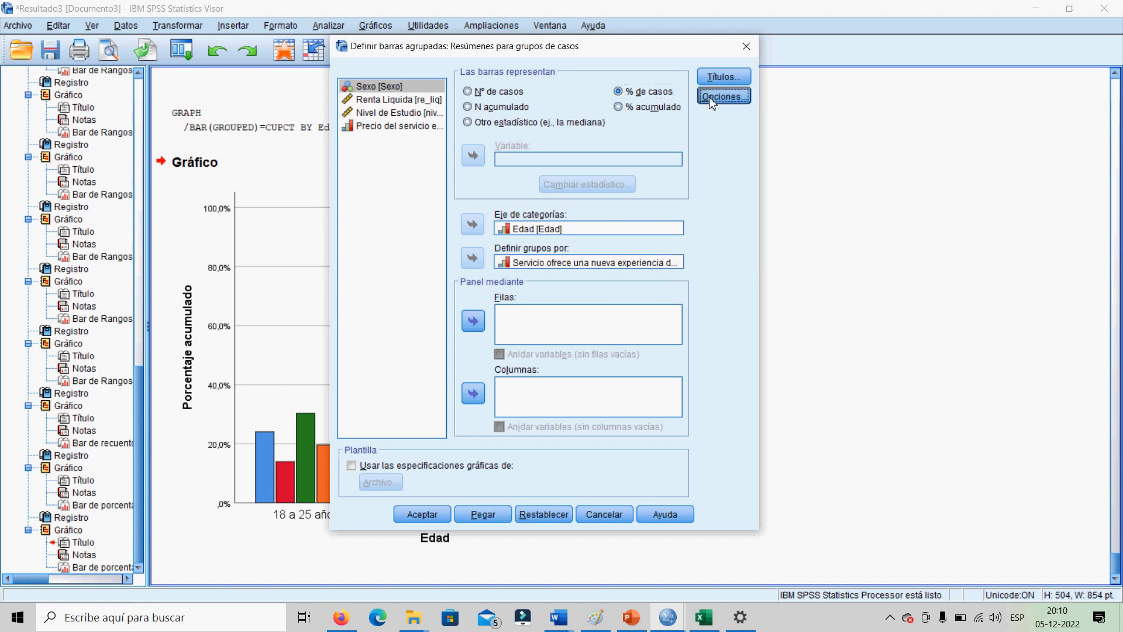
left_click(659, 135)
- Replace Servicio ofrece una nueva experiencia de compra with Sexo as the grouping variable and generate the grouped percentage chart by Edad
left_click(510, 265)
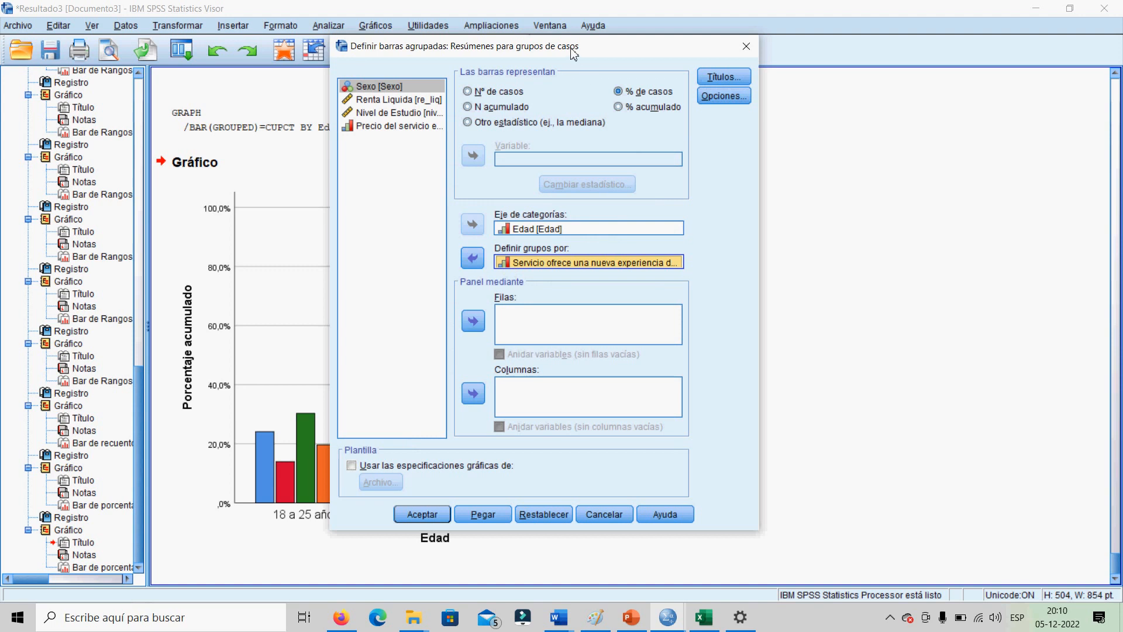
left_click_drag(574, 53, 923, 73)
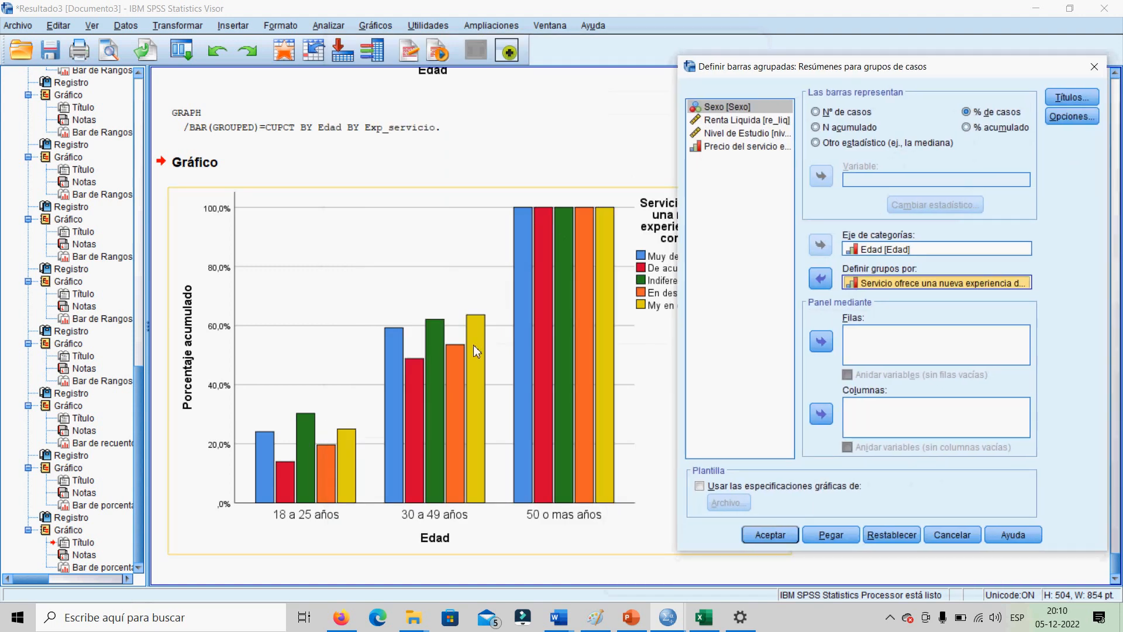
left_click_drag(805, 72, 469, 69)
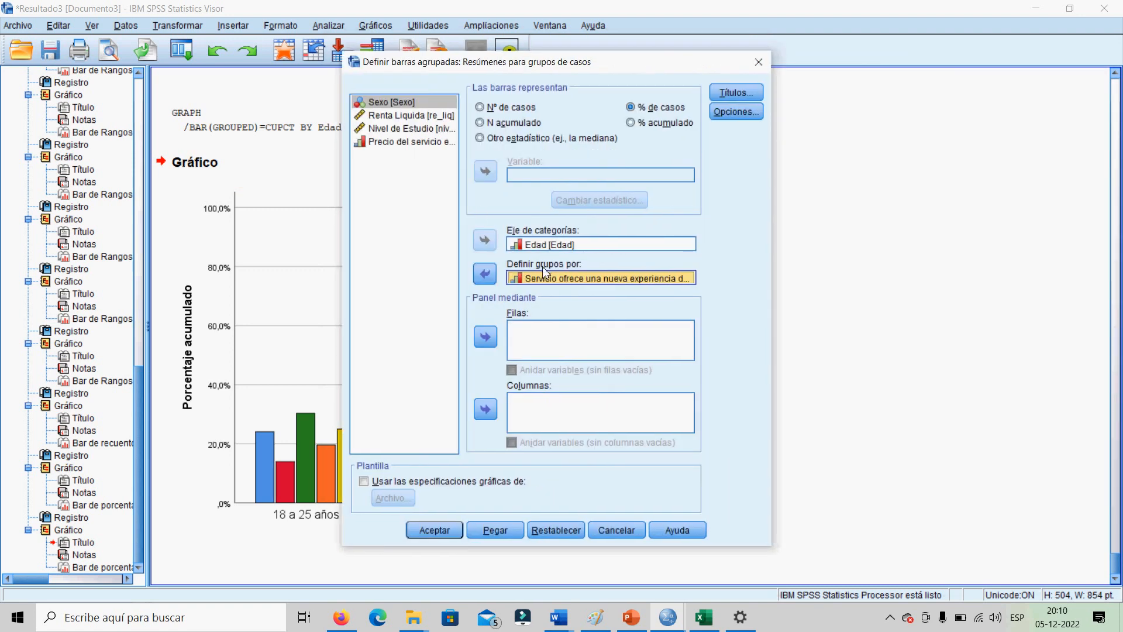
left_click(487, 275)
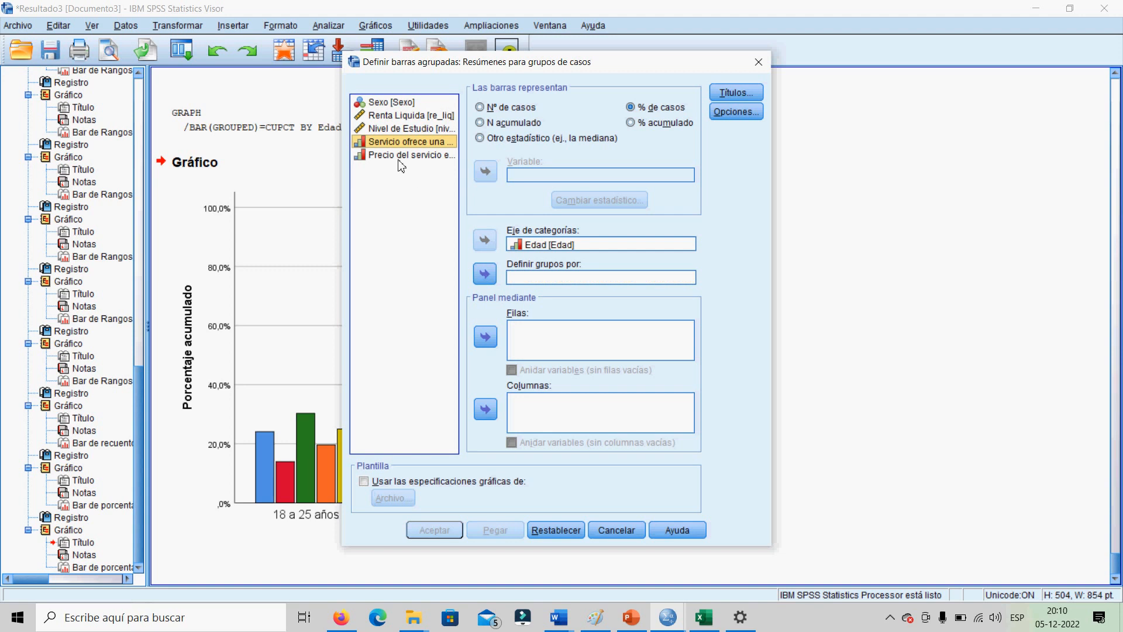
left_click(384, 103)
left_click(486, 275)
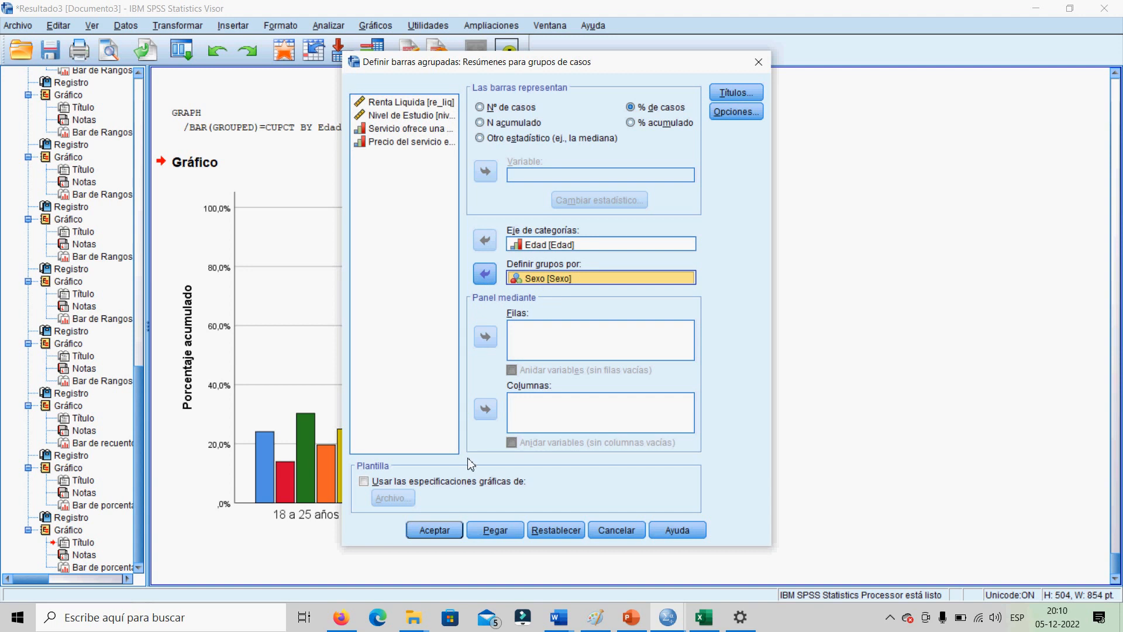
left_click(436, 530)
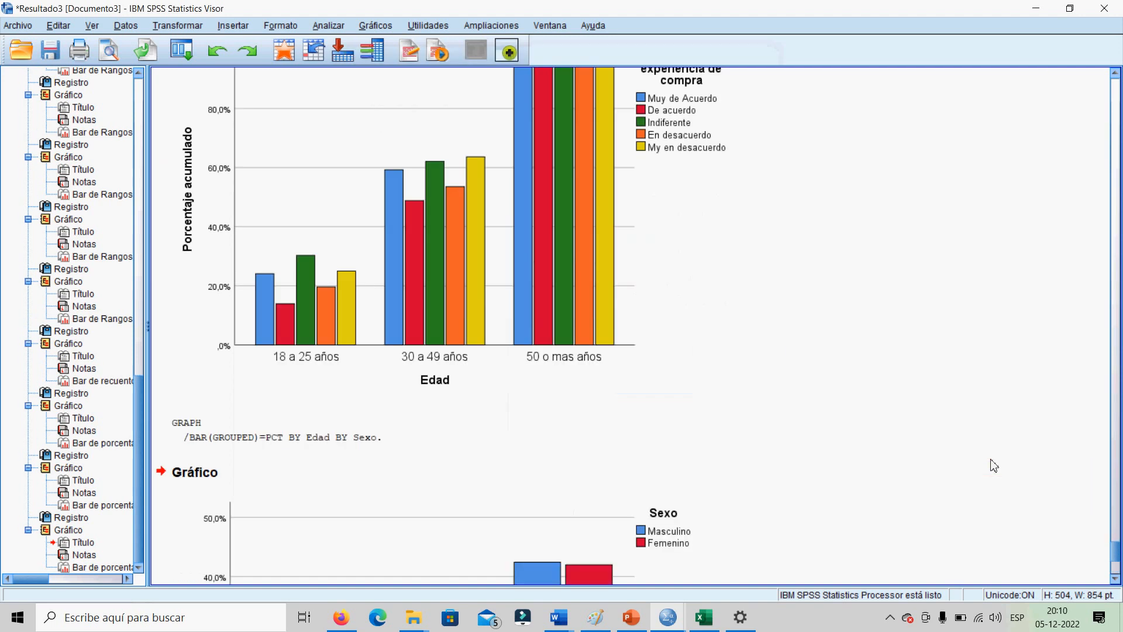
left_click_drag(1118, 548, 1118, 564)
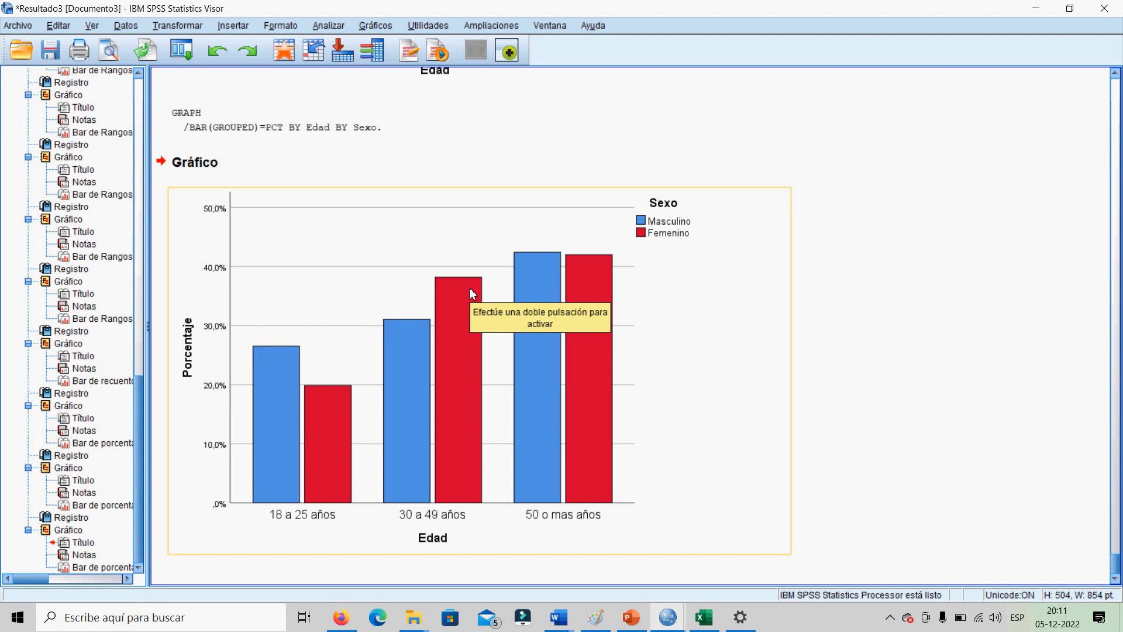
left_click(377, 26)
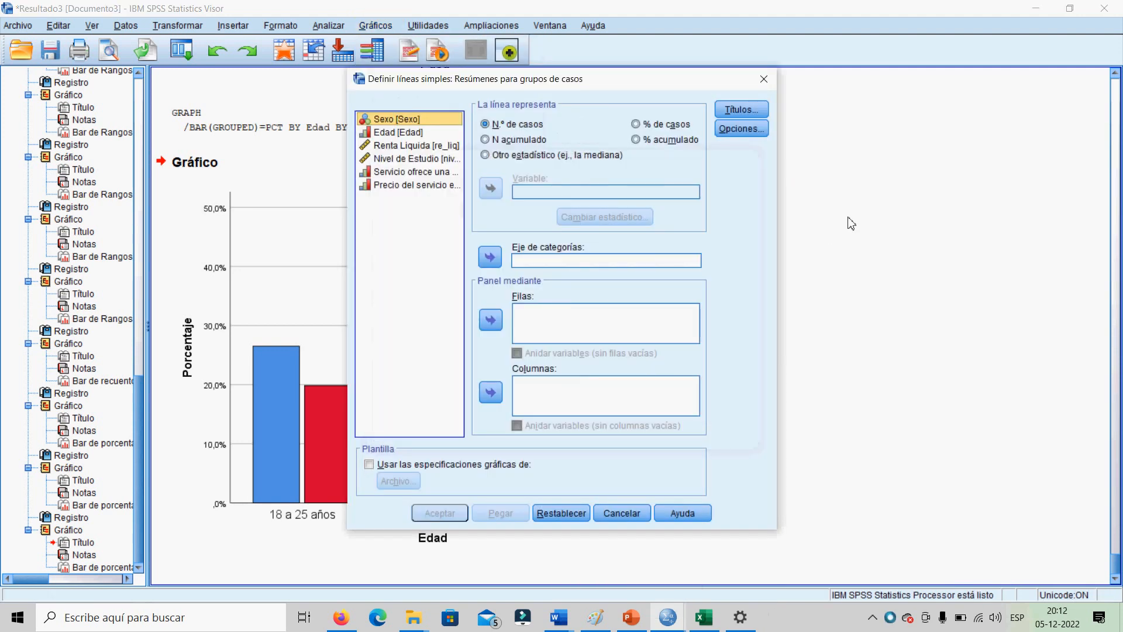
left_click(764, 78)
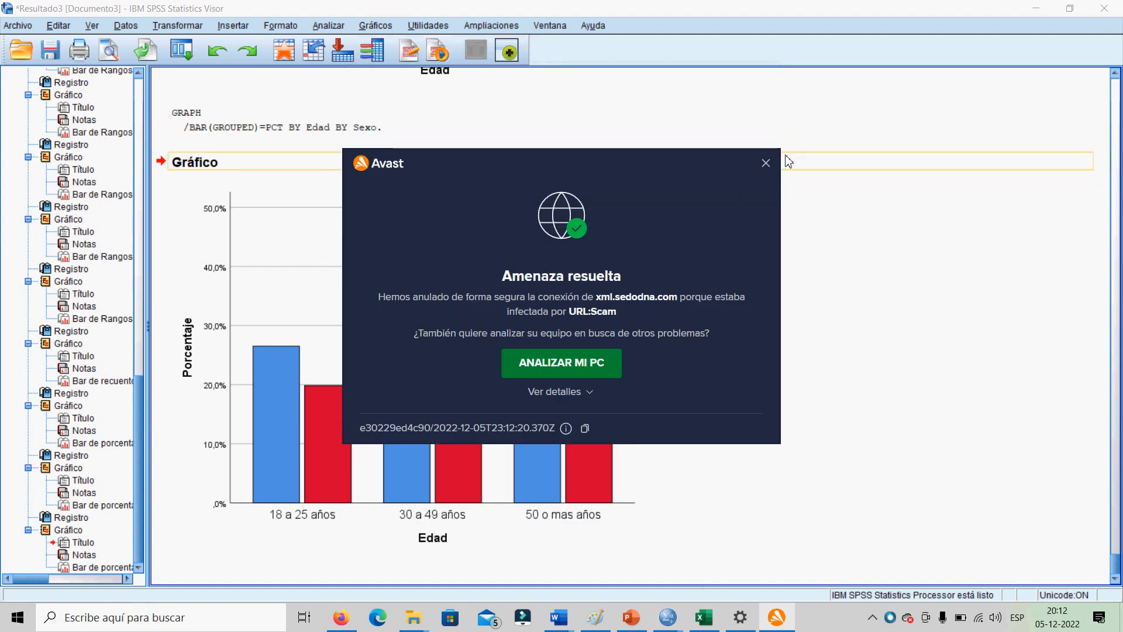
left_click(766, 166)
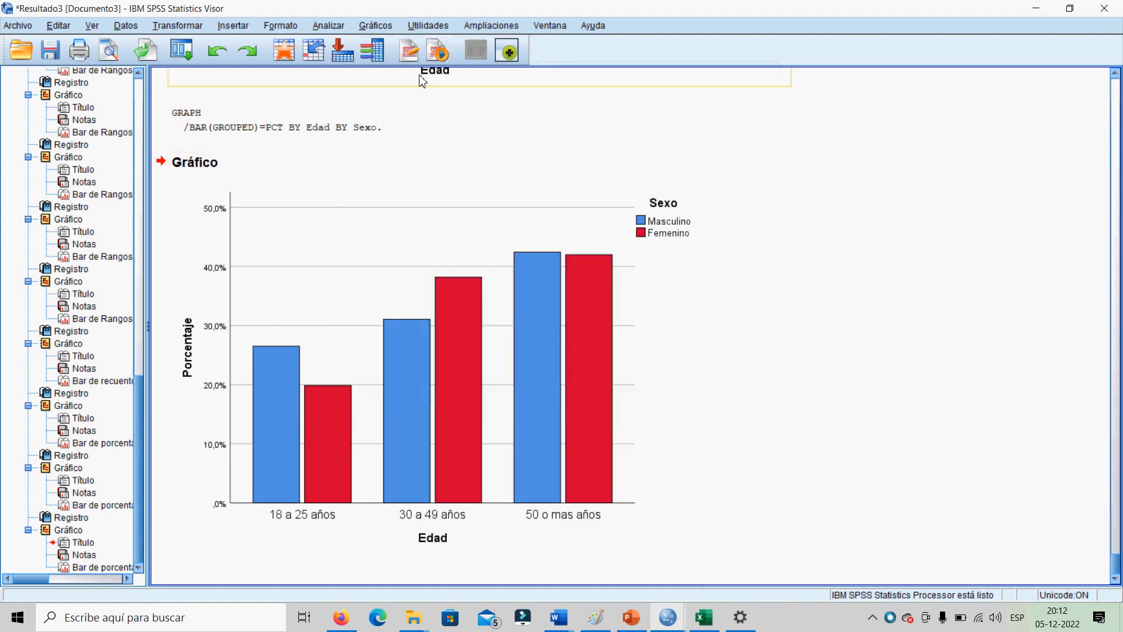
- Generate a simple line chart of the number of cases by Edad, using summaries for groups of cases
left_click(378, 25)
mouse_move(480, 120)
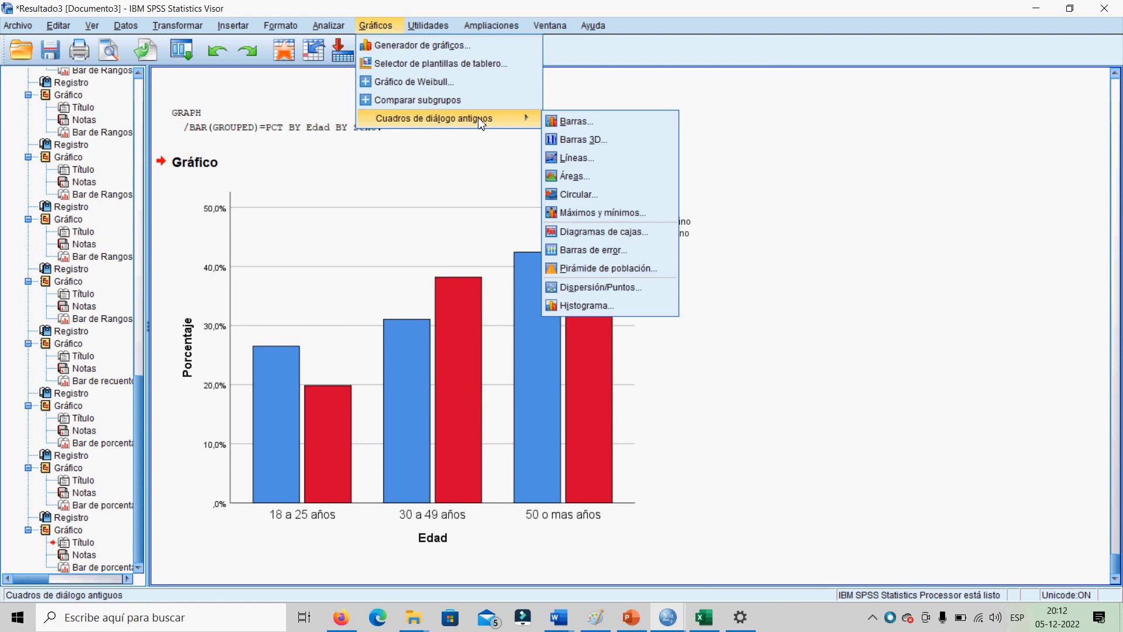
left_click(579, 158)
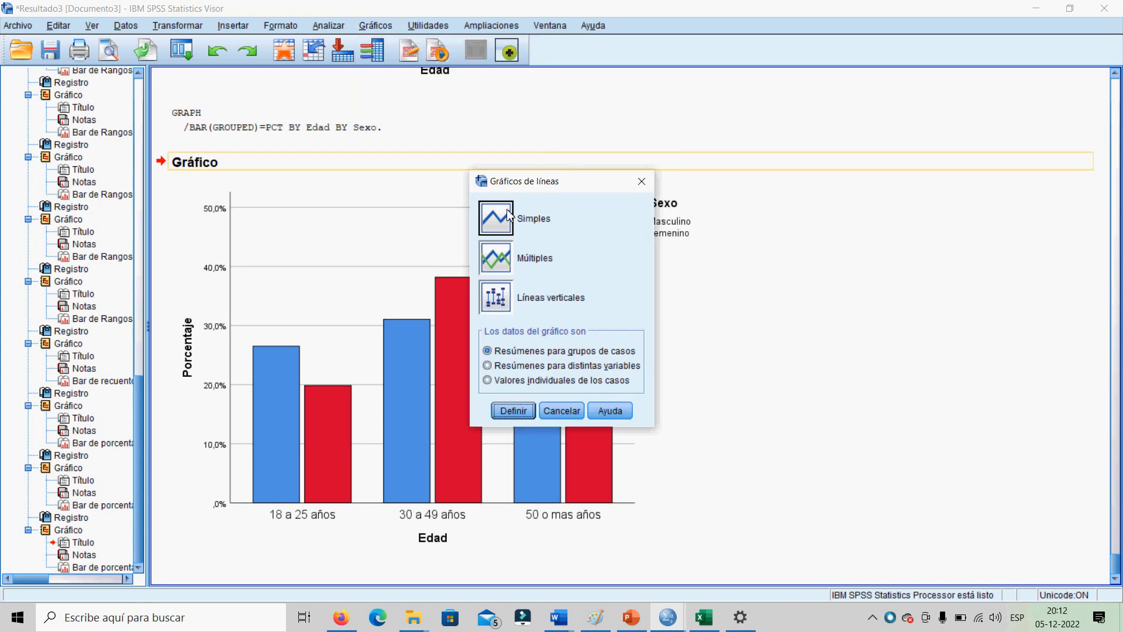
left_click(506, 218)
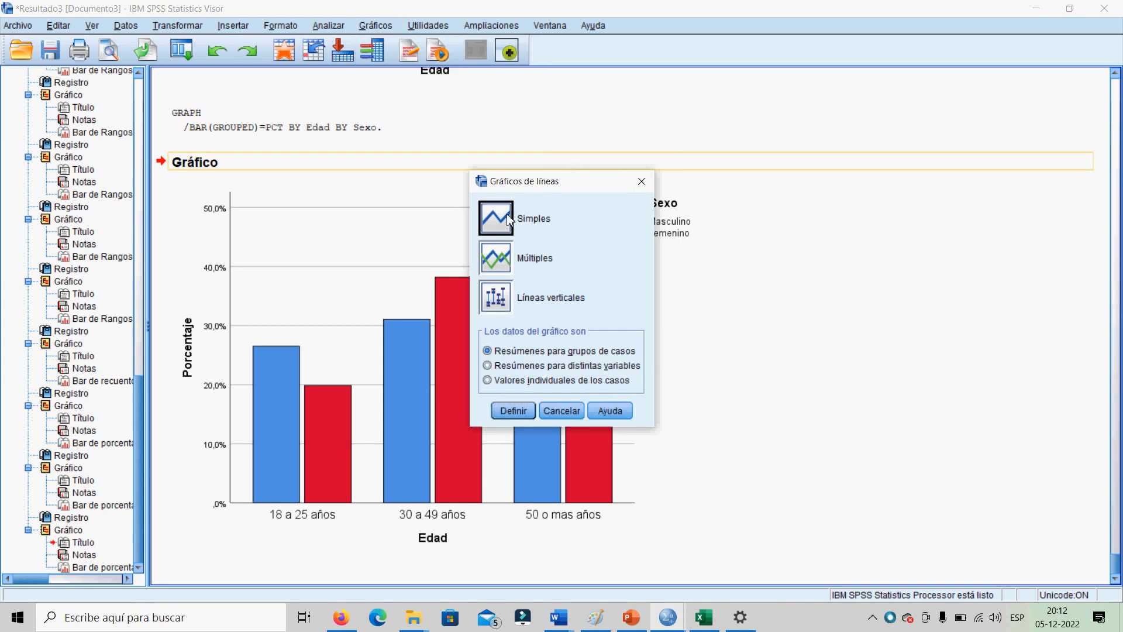
left_click(521, 411)
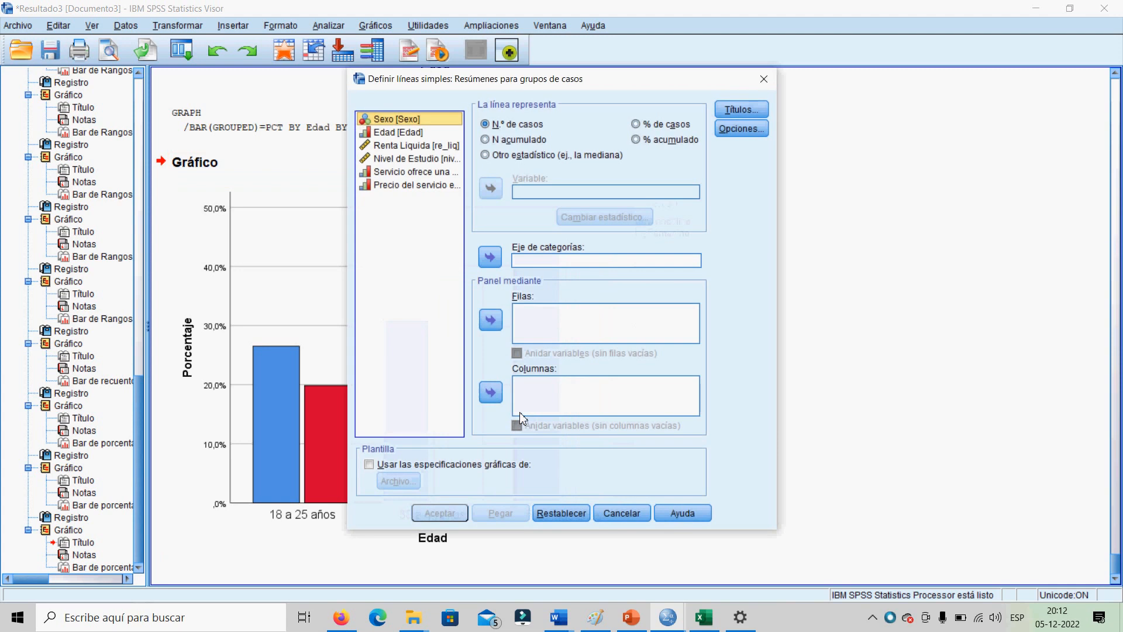
left_click_drag(590, 82, 836, 85)
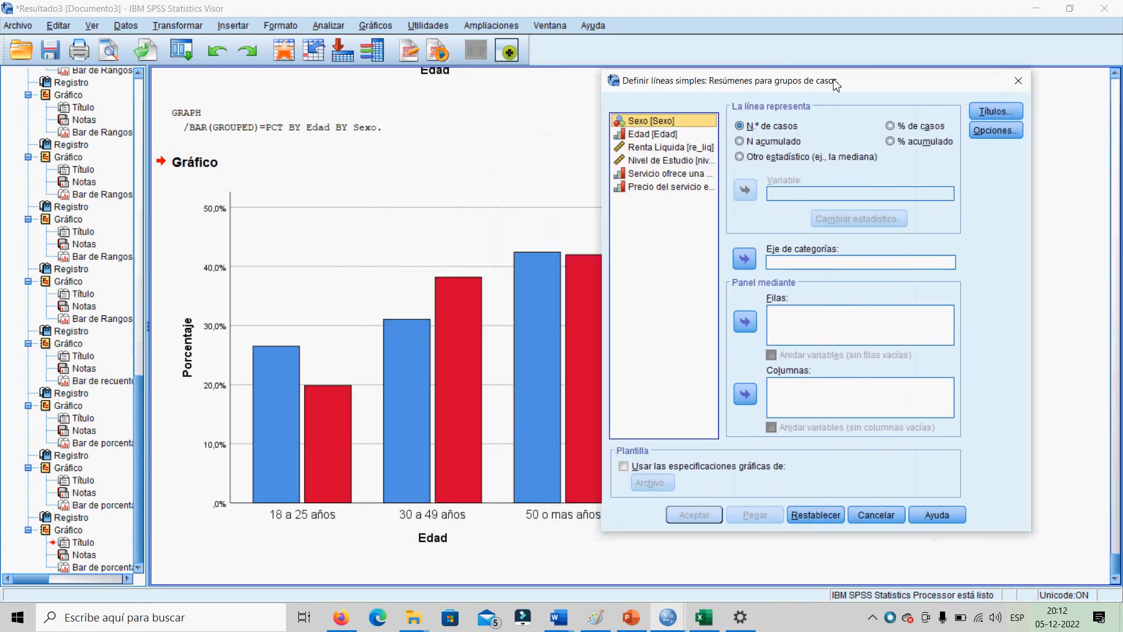
left_click(643, 136)
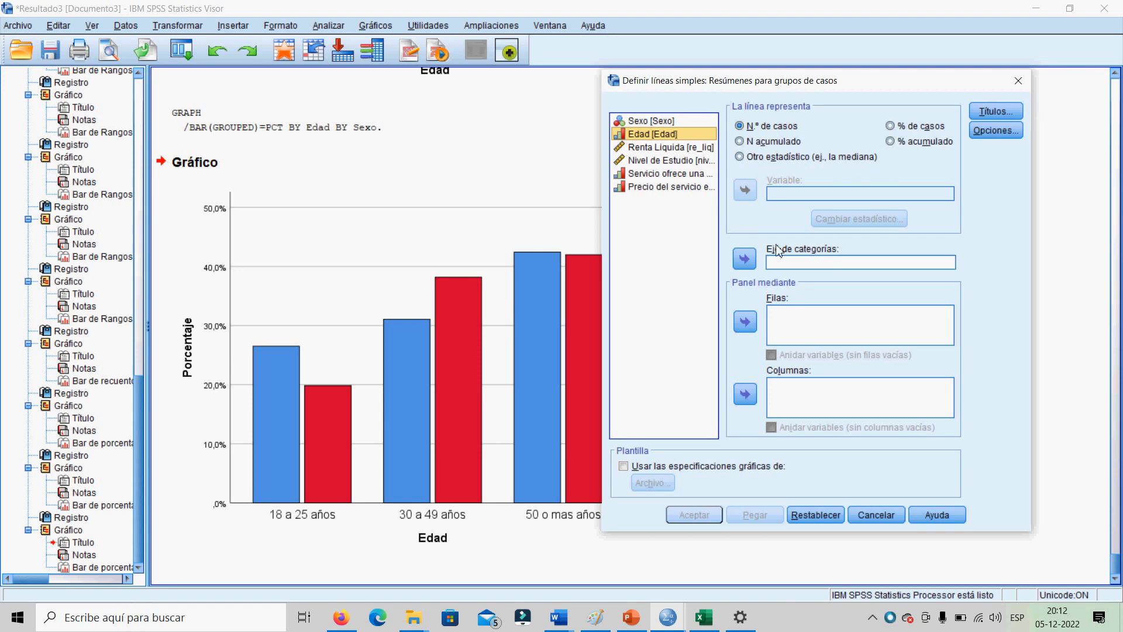
left_click(745, 258)
left_click(693, 513)
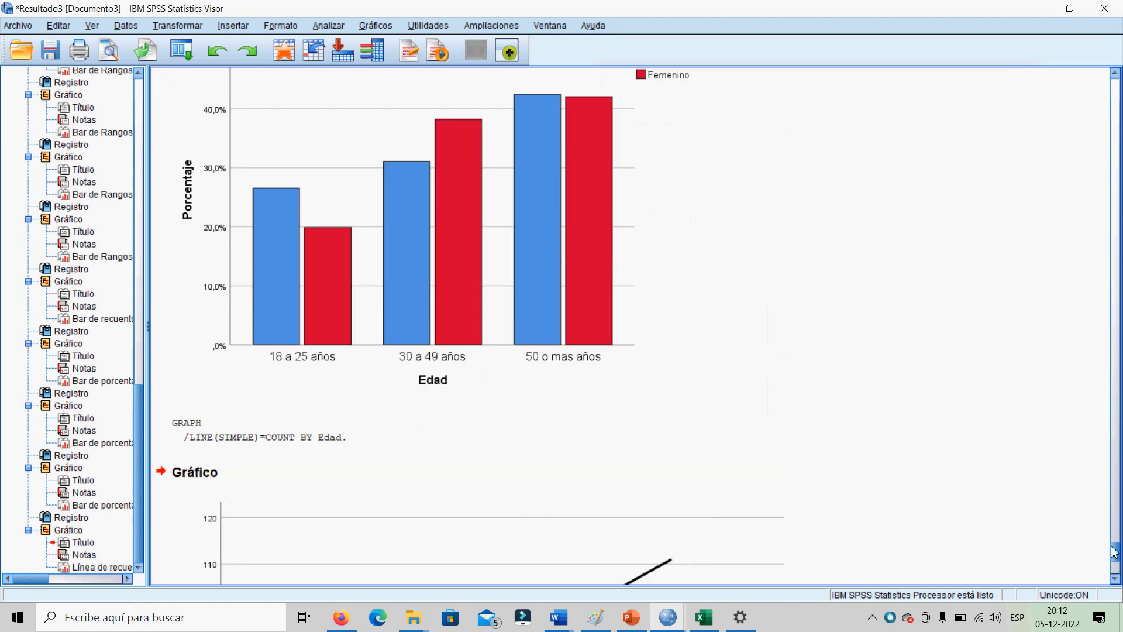
left_click_drag(1117, 553, 1120, 565)
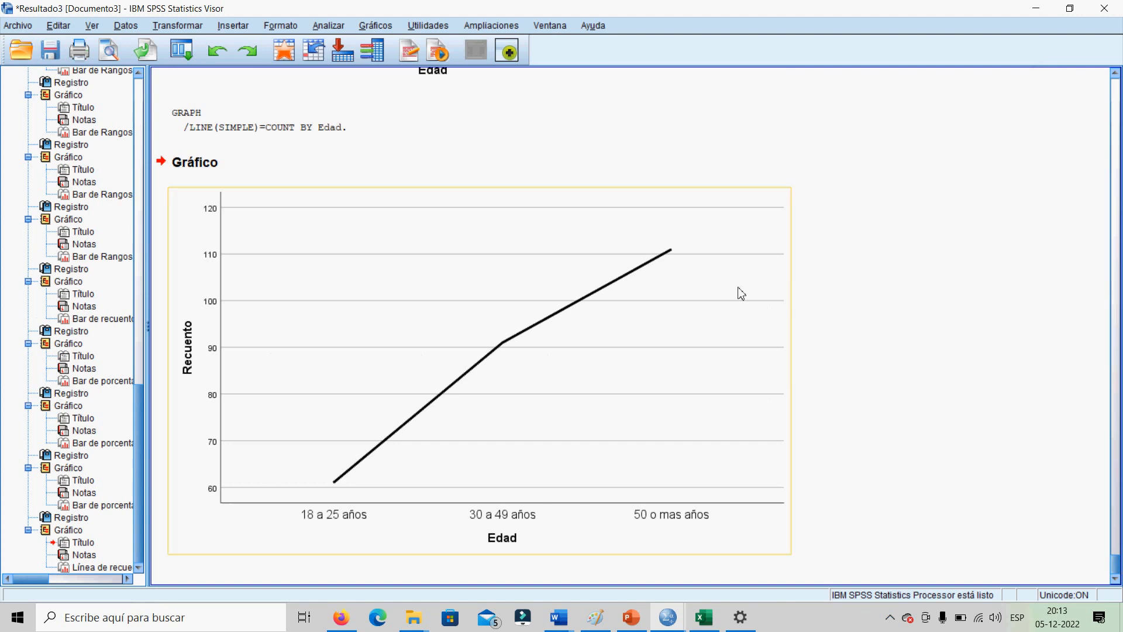
- Generate another simple line chart by Edad with the line representing % de casos
left_click(373, 26)
mouse_move(474, 123)
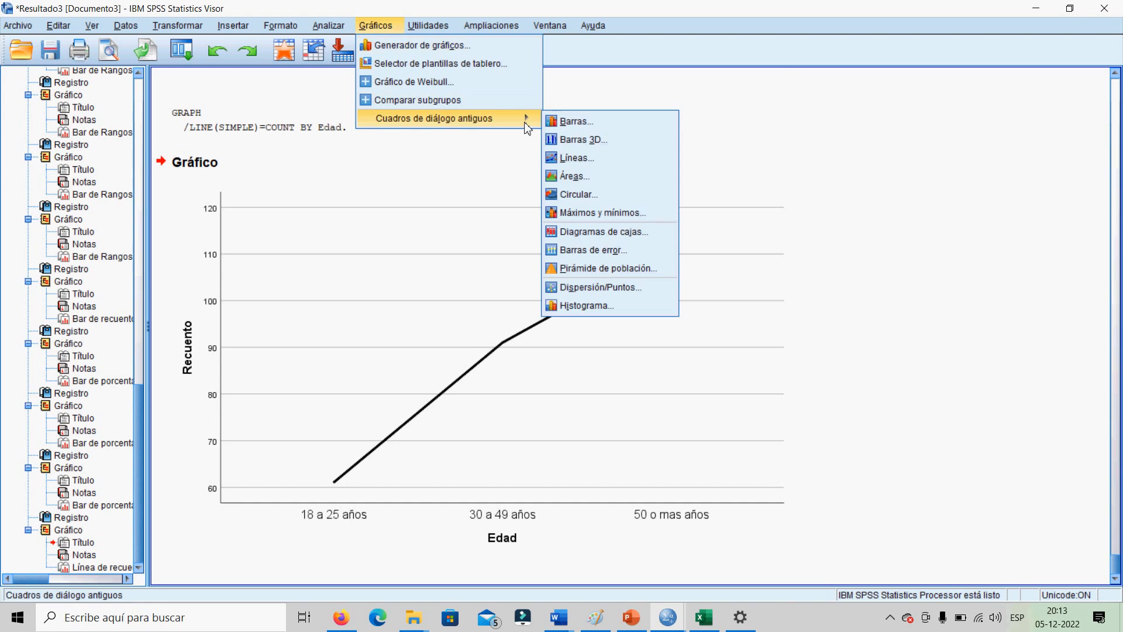
left_click(576, 158)
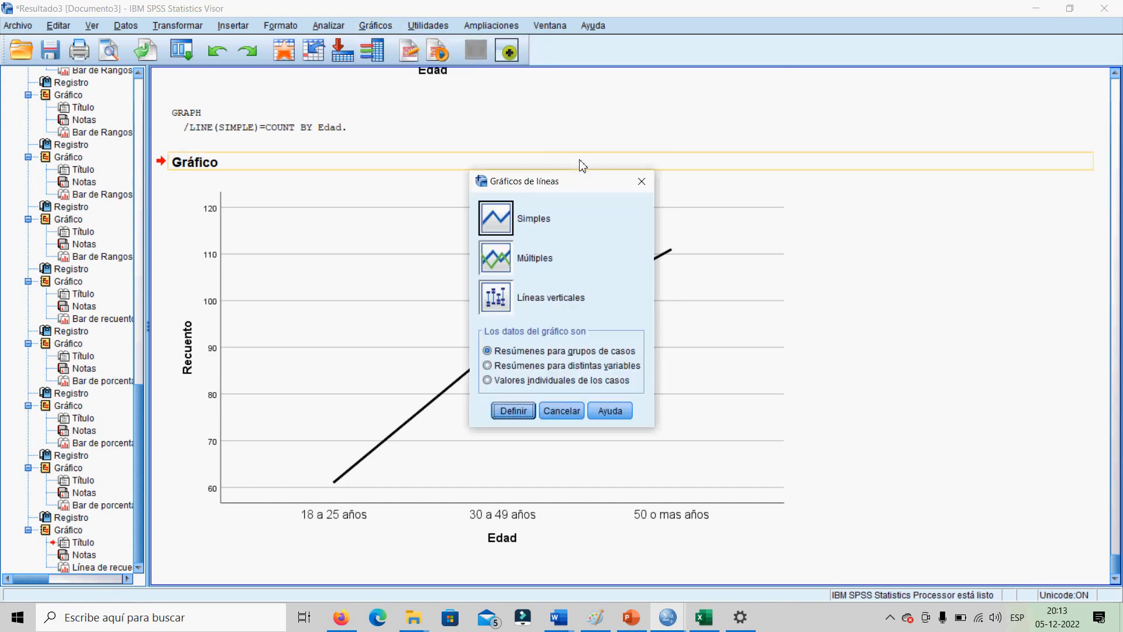
left_click(513, 412)
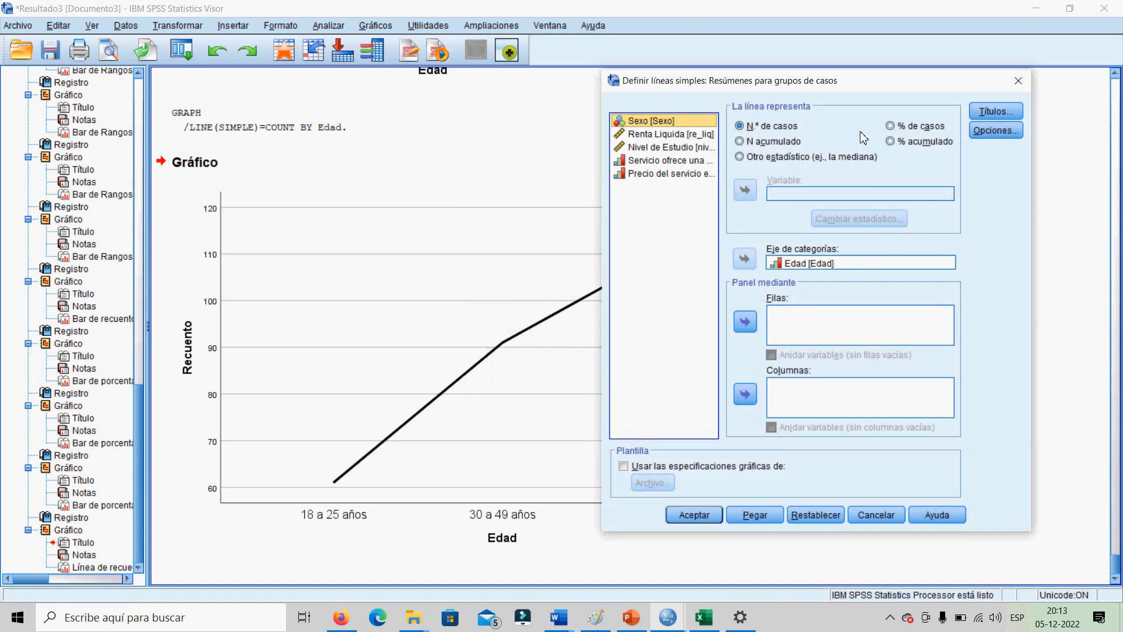
left_click(891, 126)
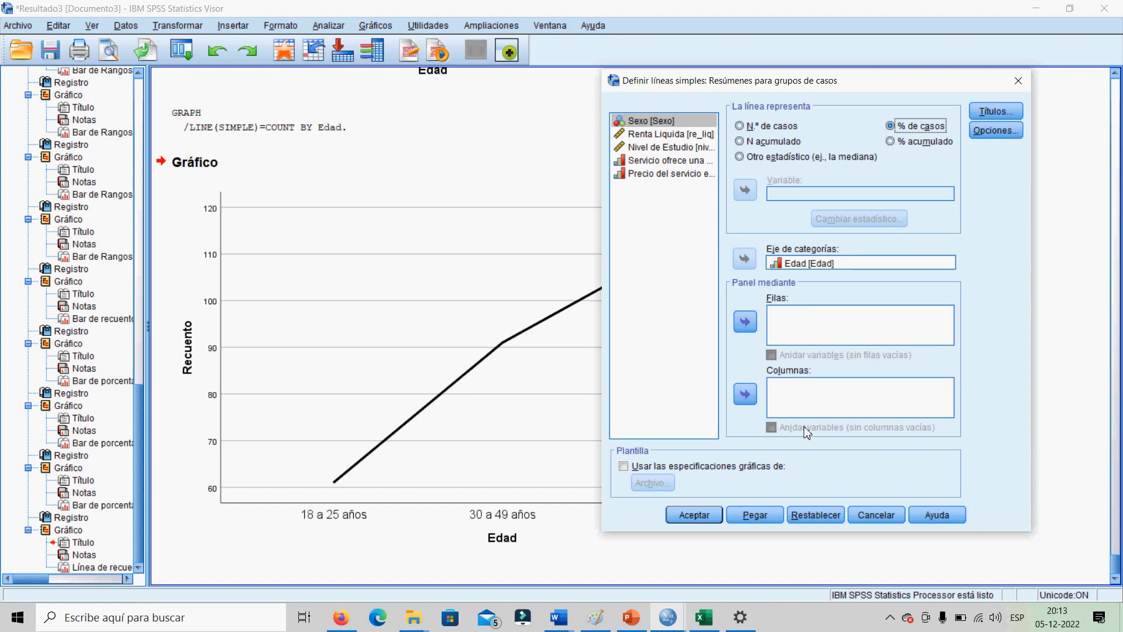
left_click(694, 514)
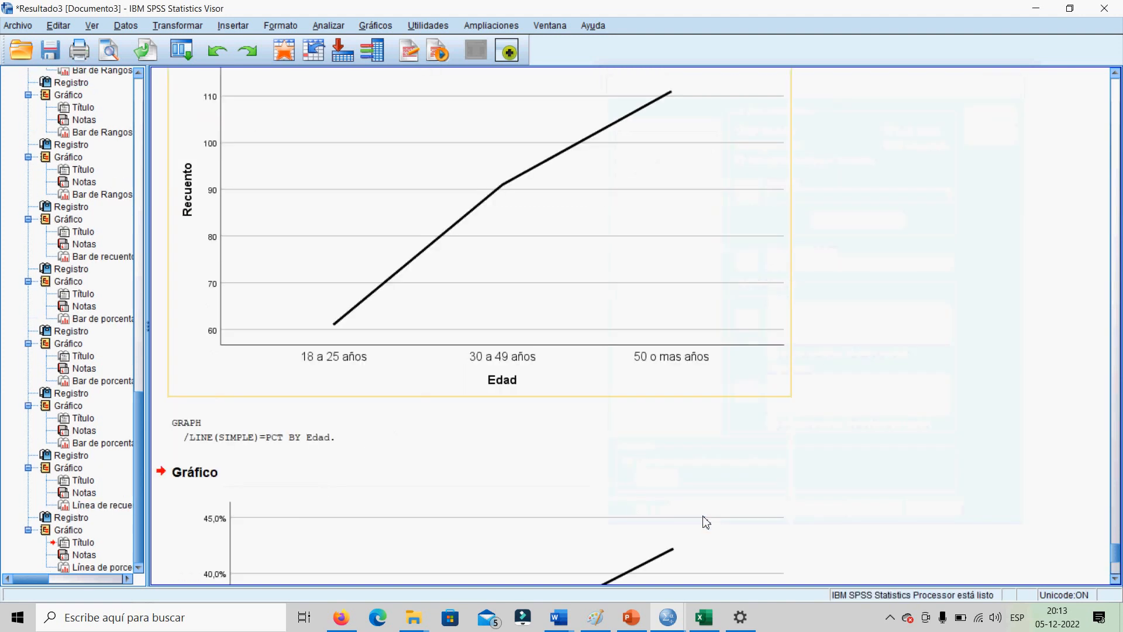
left_click_drag(1117, 544, 1118, 572)
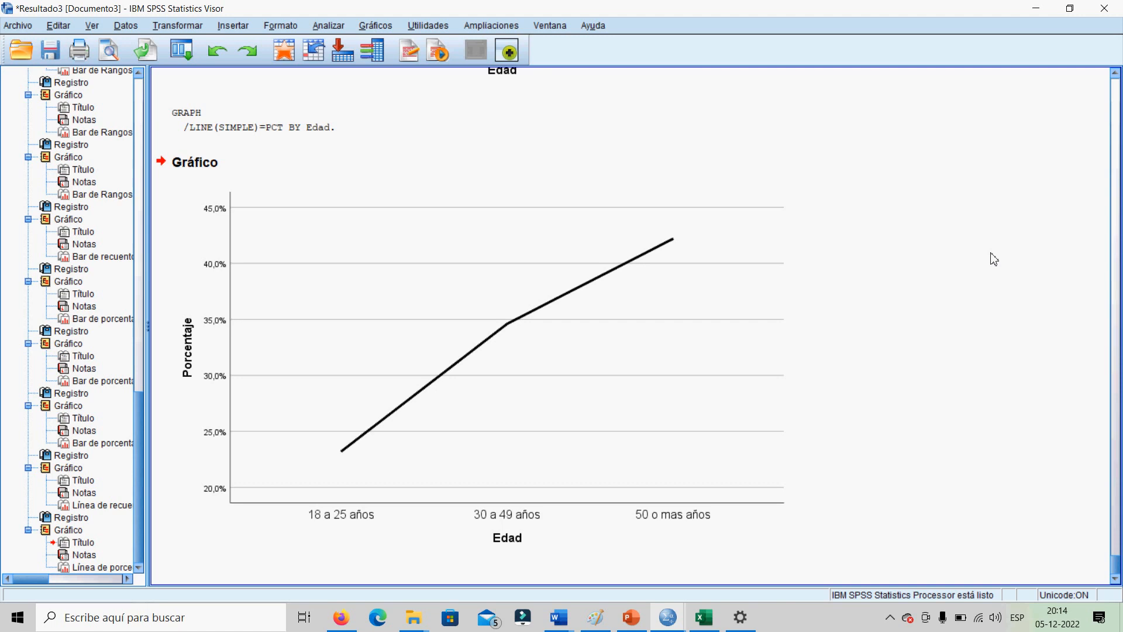
- Generate a multiple line chart of case counts with Servicio ofrece una nueva experiencia on the category axis and lines defined by Precio del servicio
left_click(378, 27)
mouse_move(523, 121)
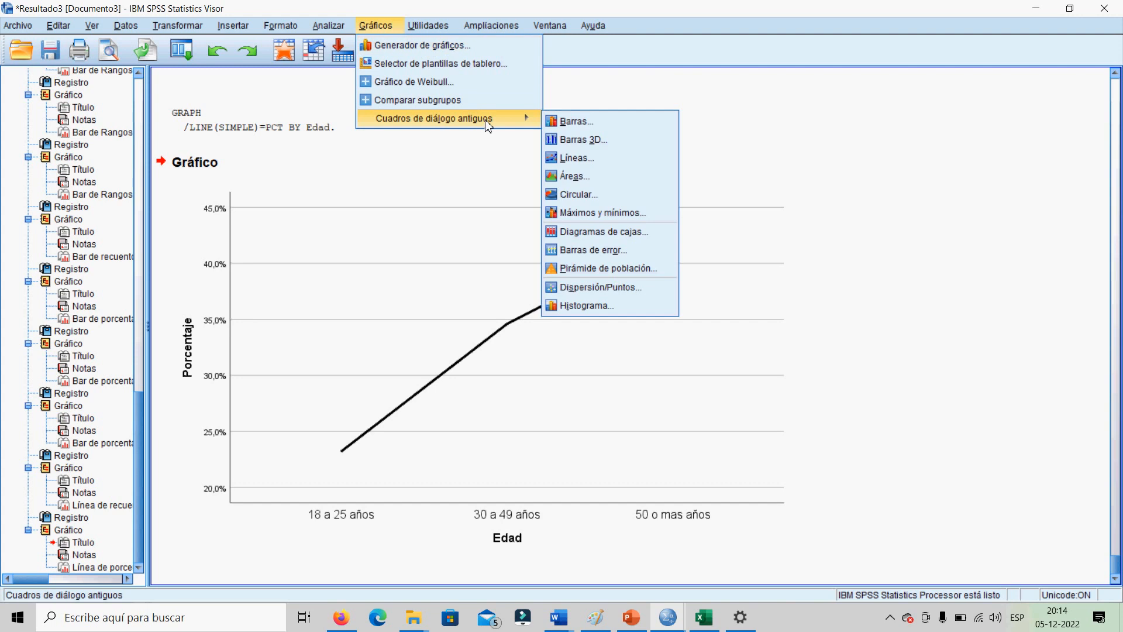
left_click(575, 157)
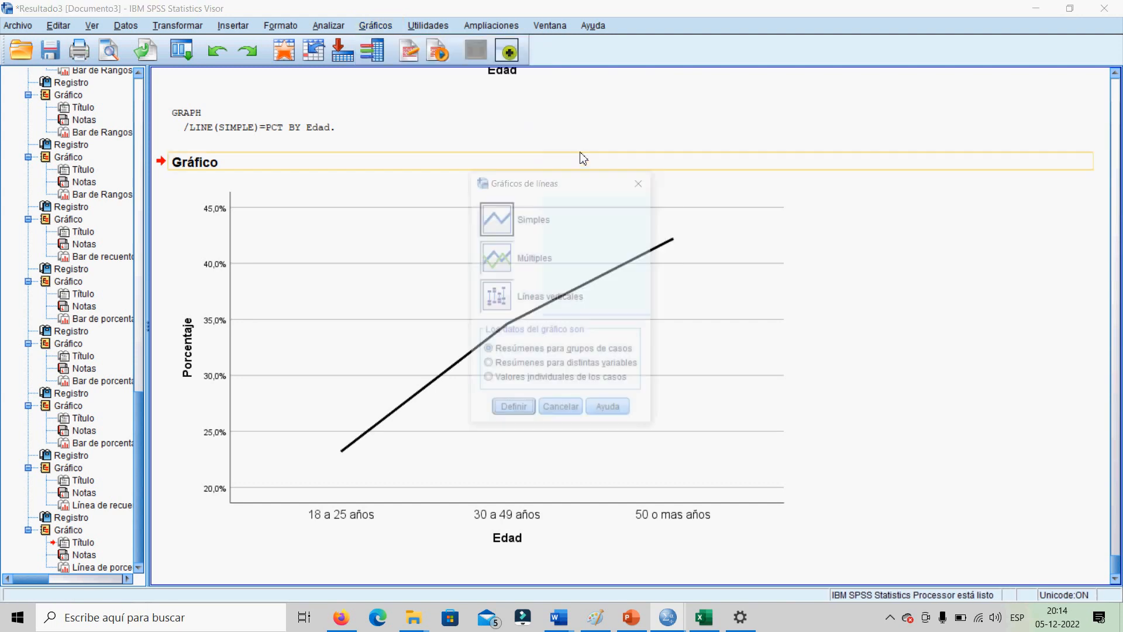
left_click(506, 257)
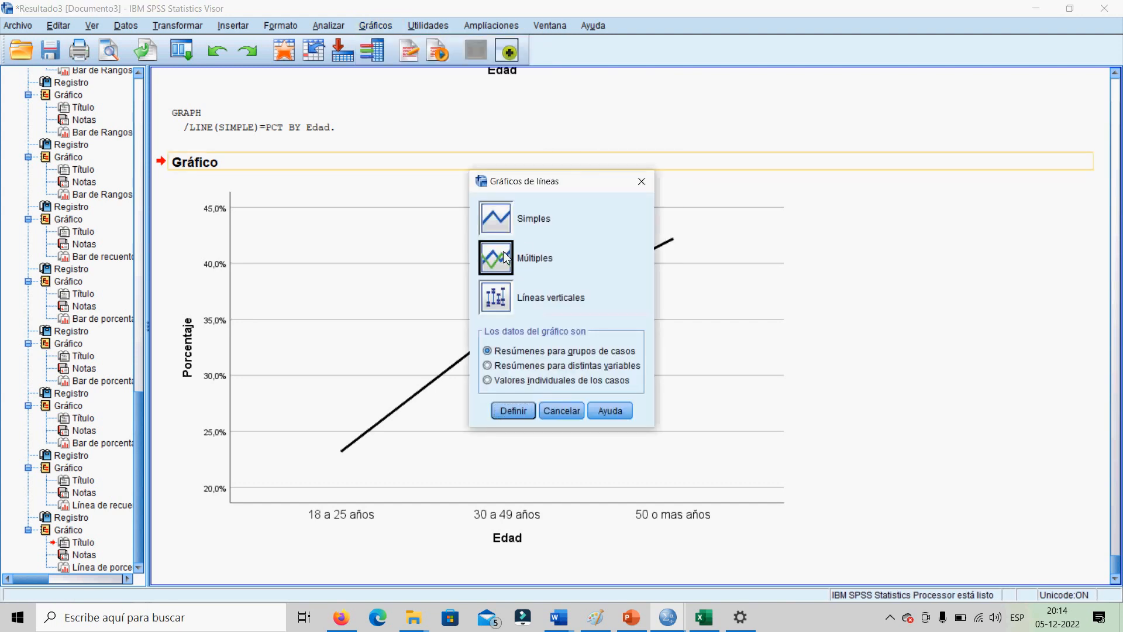
left_click(514, 409)
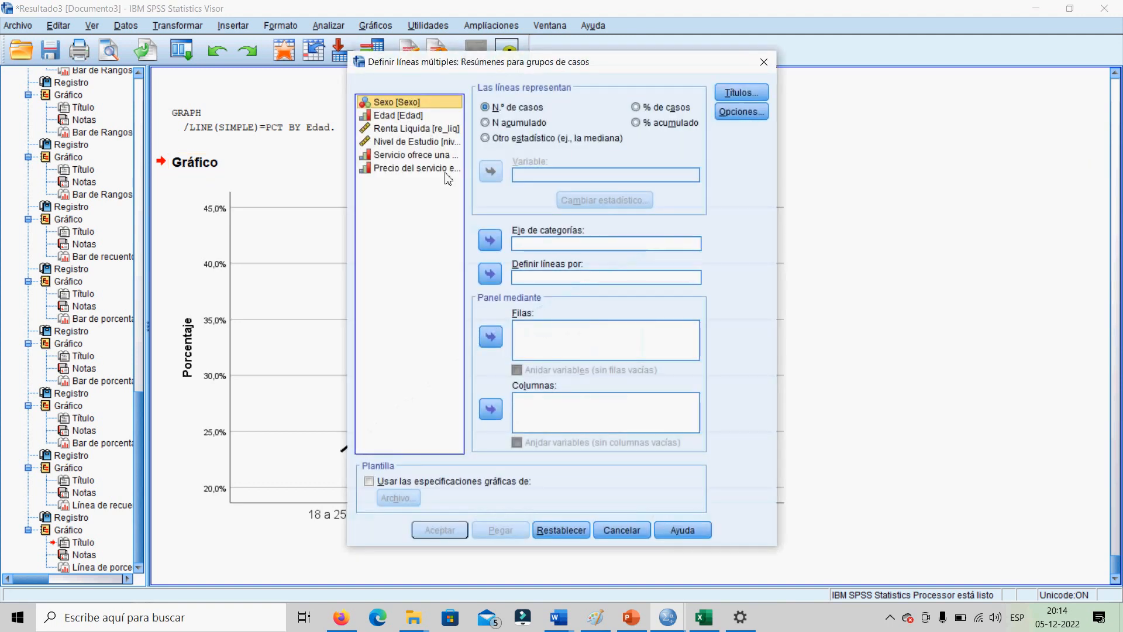
left_click(420, 157)
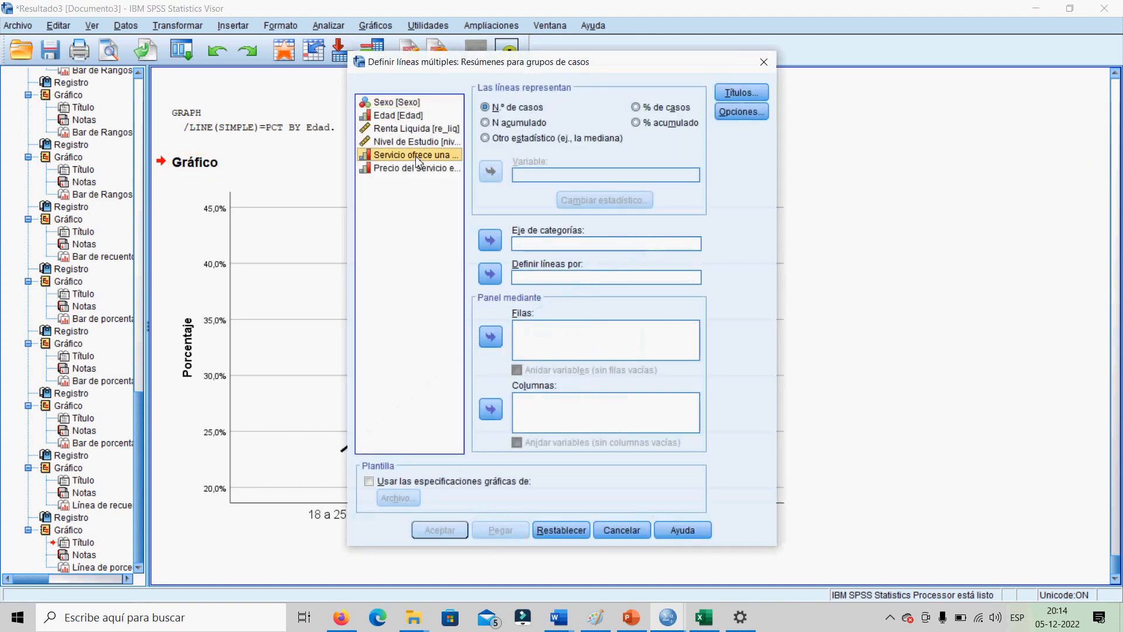
left_click(490, 240)
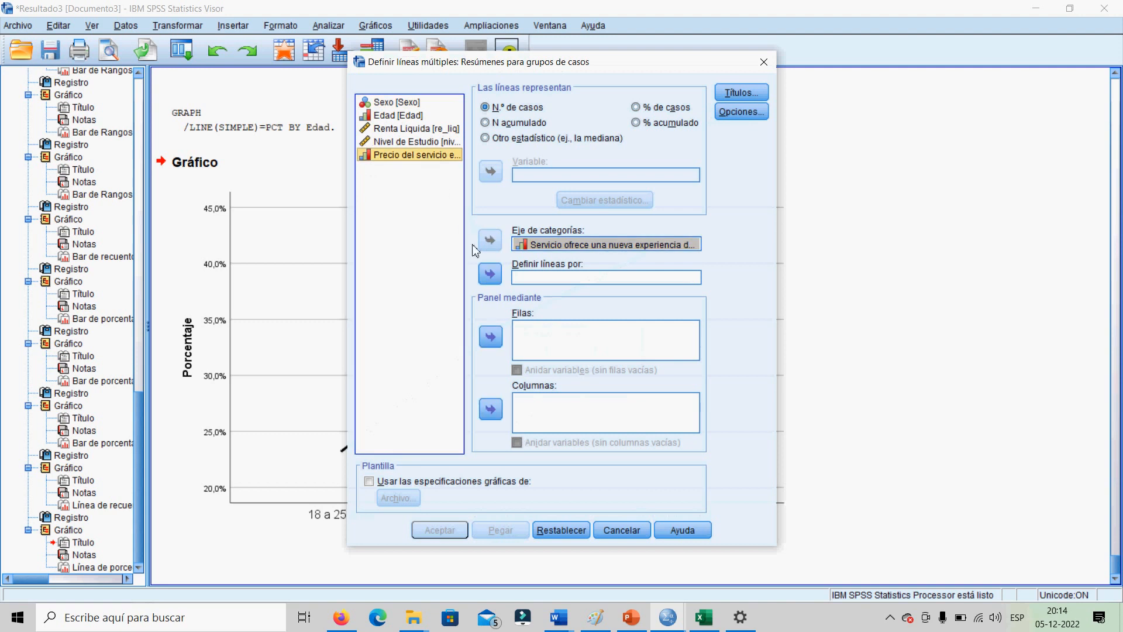
left_click(491, 274)
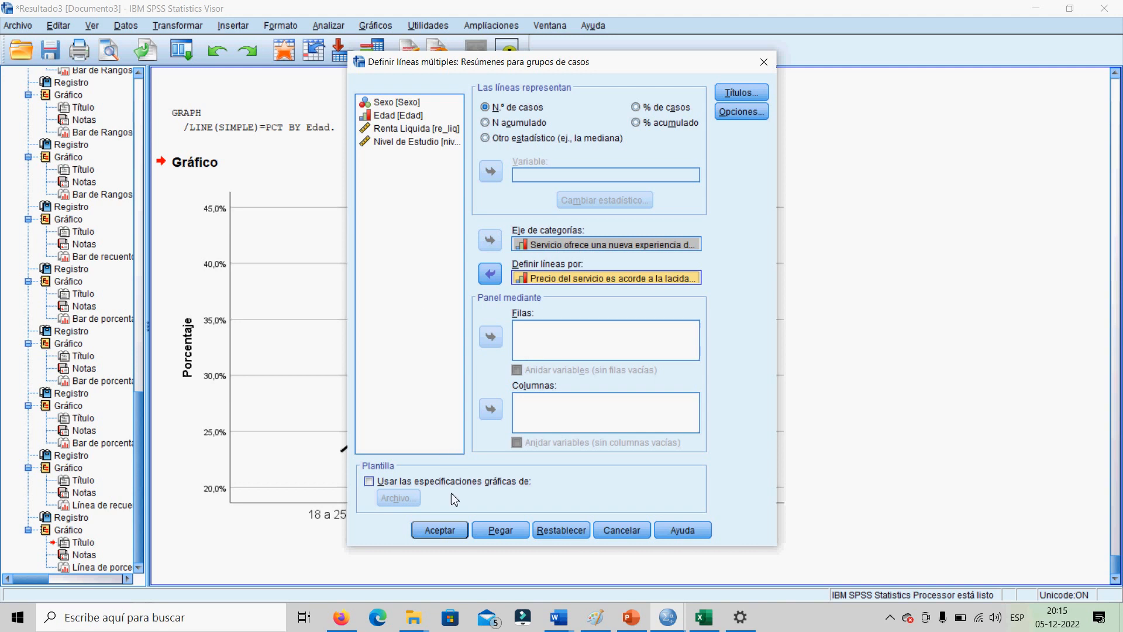
left_click(451, 530)
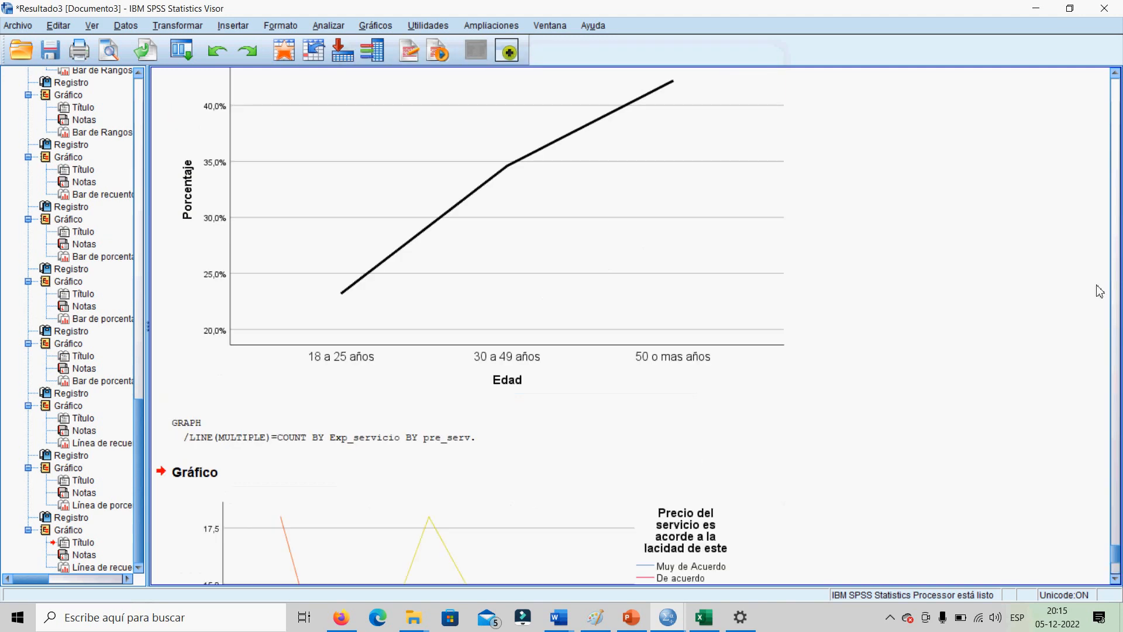
left_click_drag(1118, 550, 1120, 565)
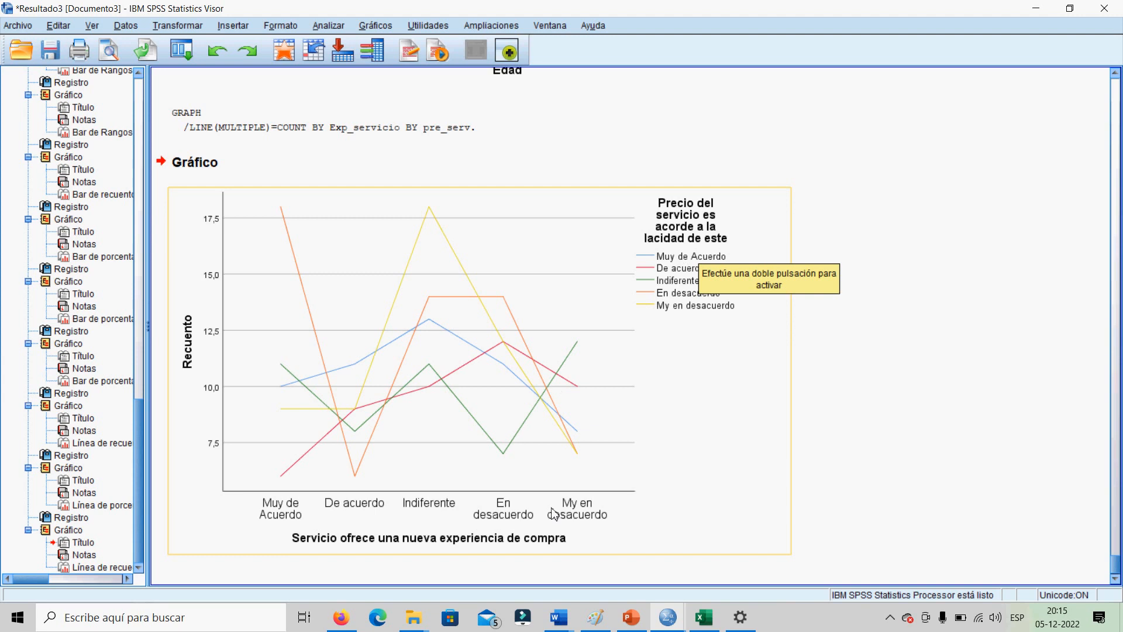
- Replace Precio del servicio with Sexo as the line-defining variable, generate the multiple line chart of service experience opinions, and examine it
left_click(375, 27)
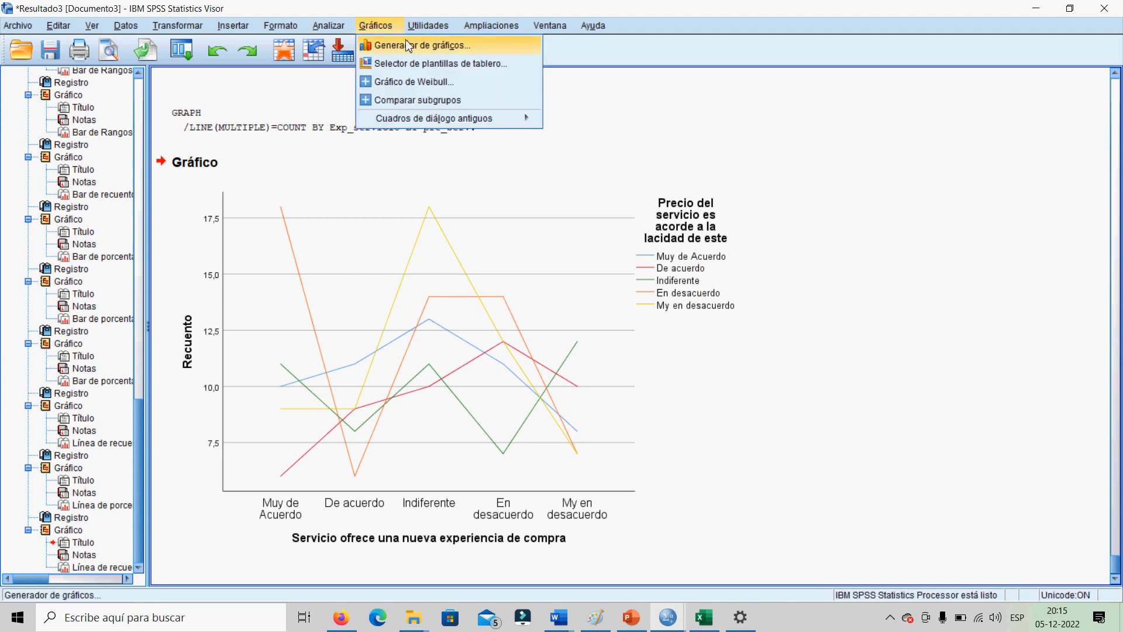
mouse_move(515, 118)
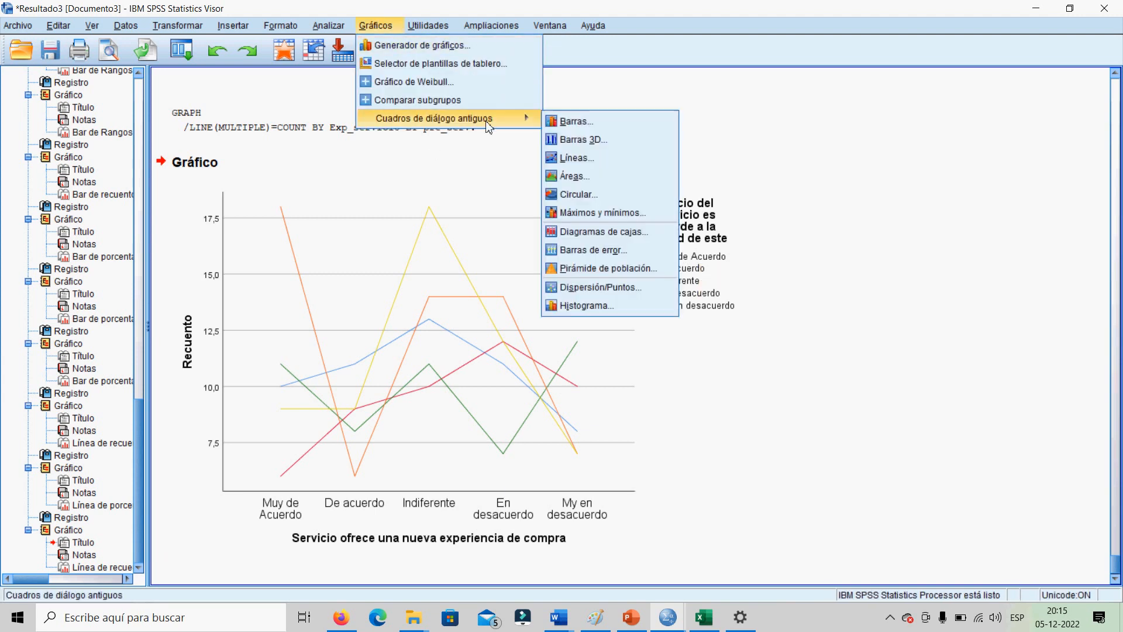
left_click(583, 158)
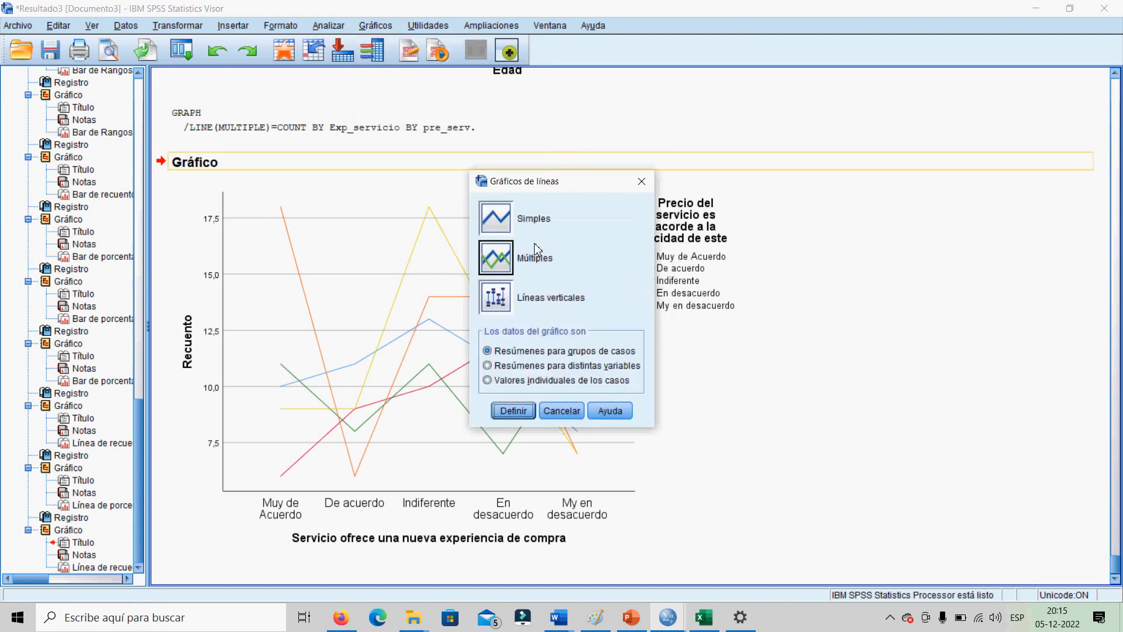
left_click(519, 411)
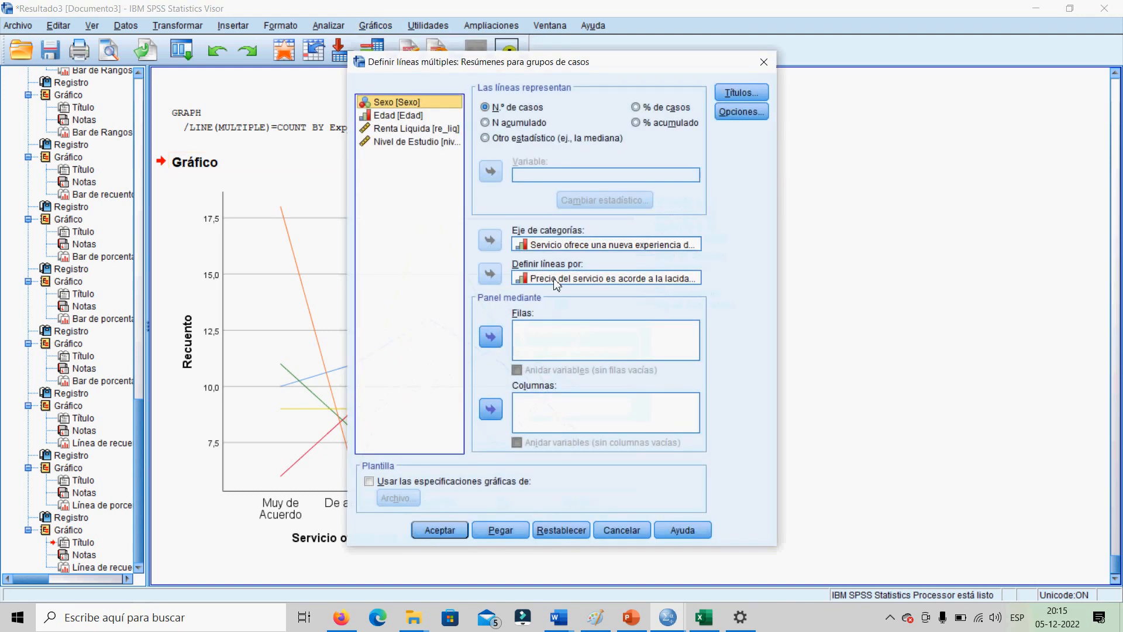
left_click(547, 280)
left_click(491, 273)
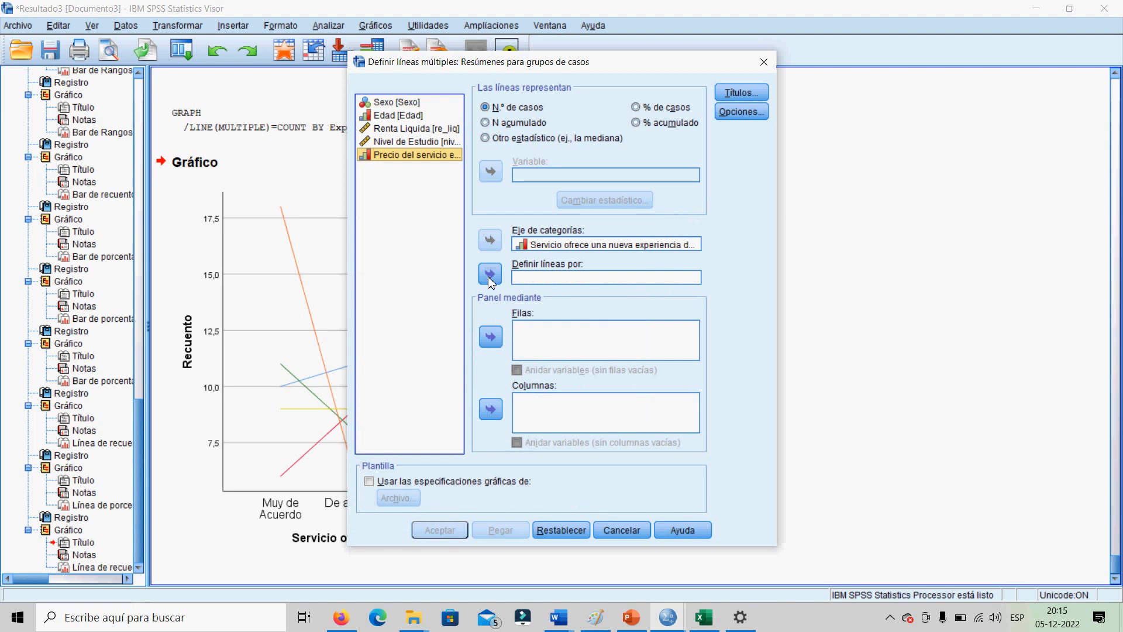
left_click(391, 103)
left_click(491, 274)
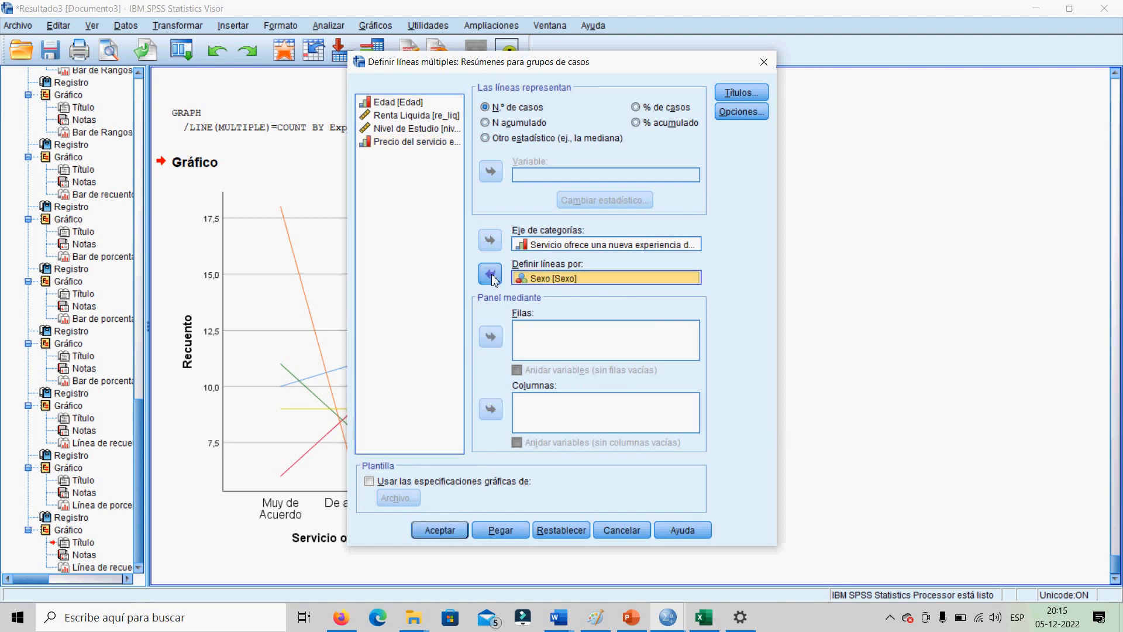
left_click(439, 530)
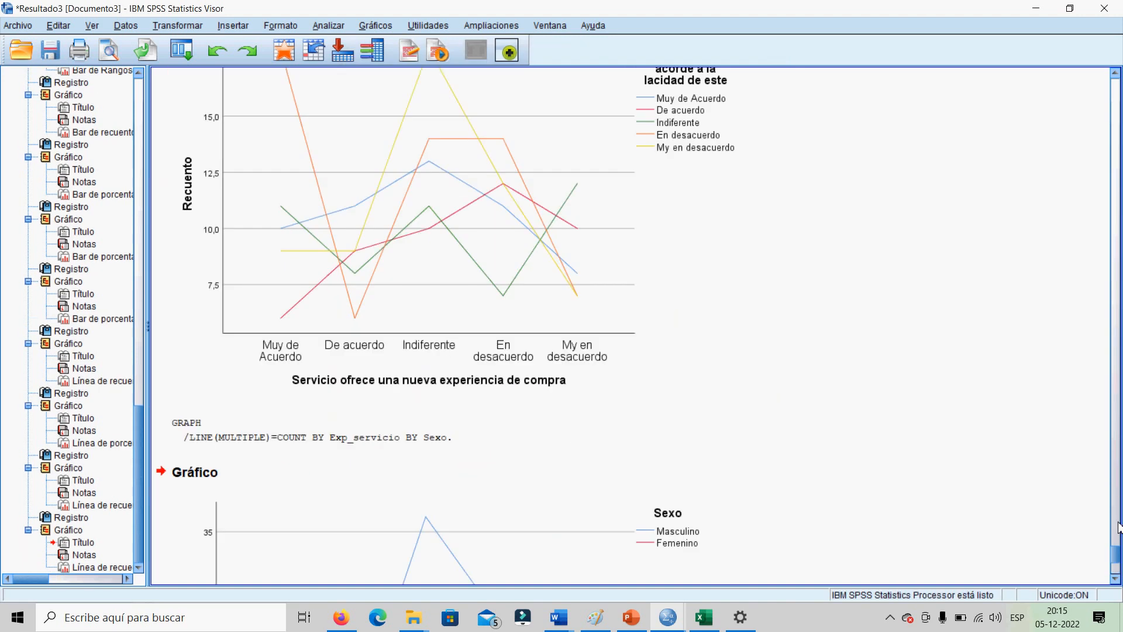
left_click_drag(1116, 552, 1117, 569)
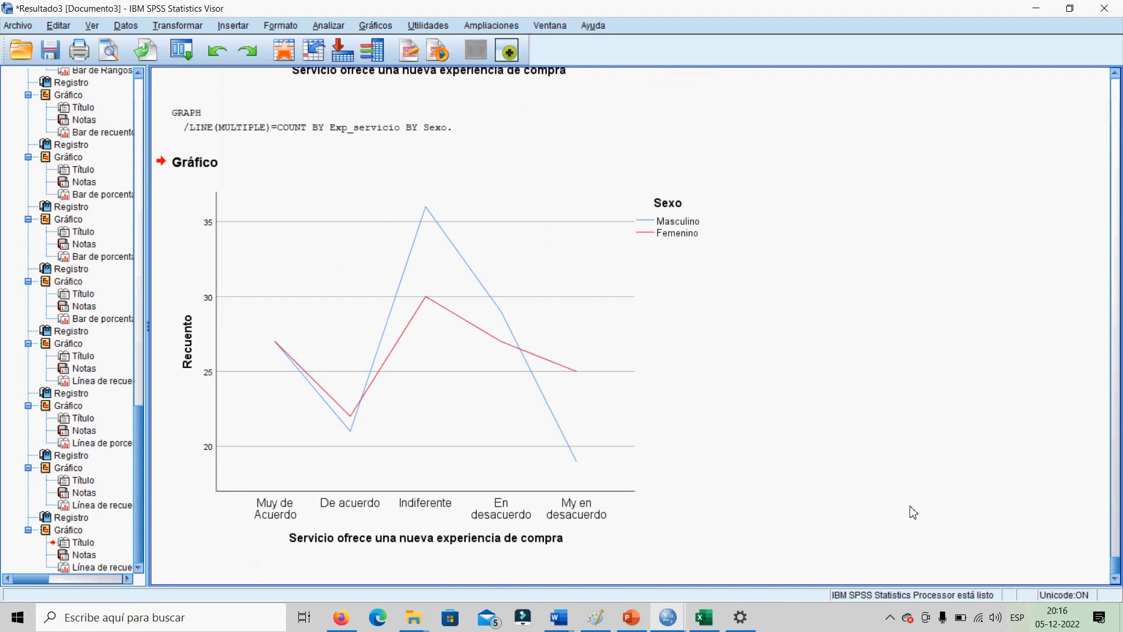
left_click(418, 438)
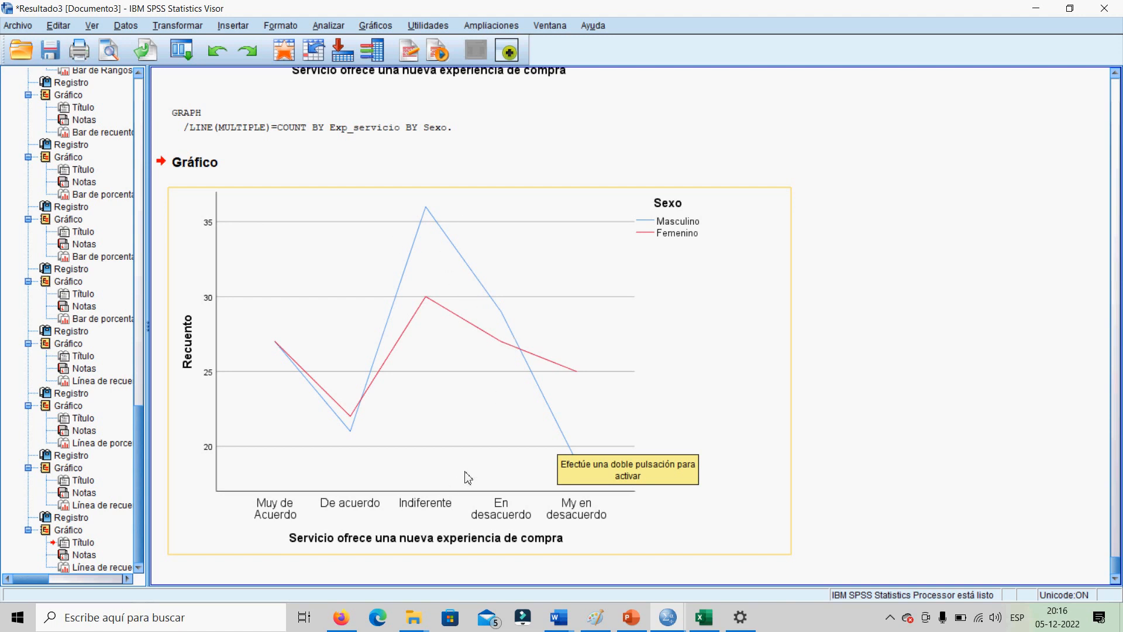
- Open the multiple line chart of service experience by Sexo in the chart editor, inspect its lines and editing options, and close the editor
left_click(641, 483)
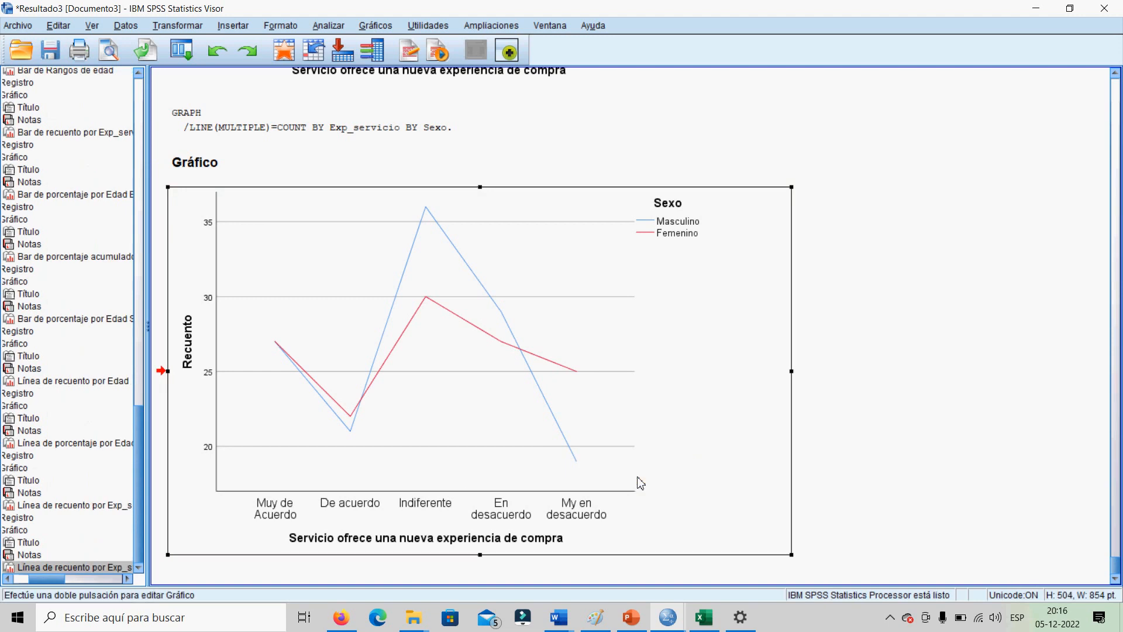
double_click(654, 451)
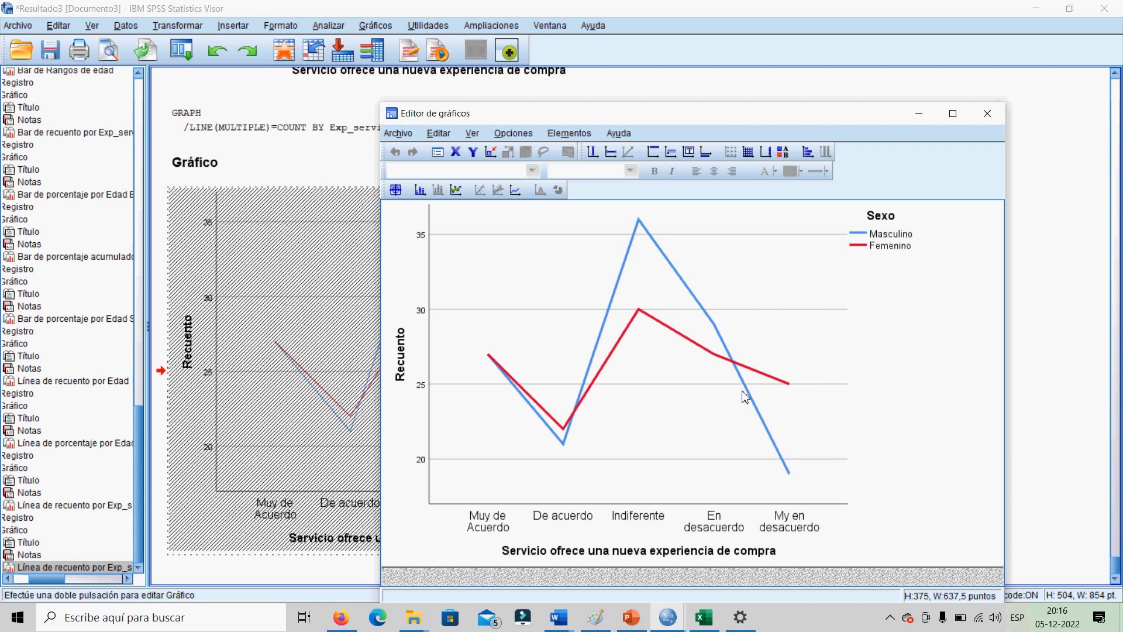
left_click(773, 440)
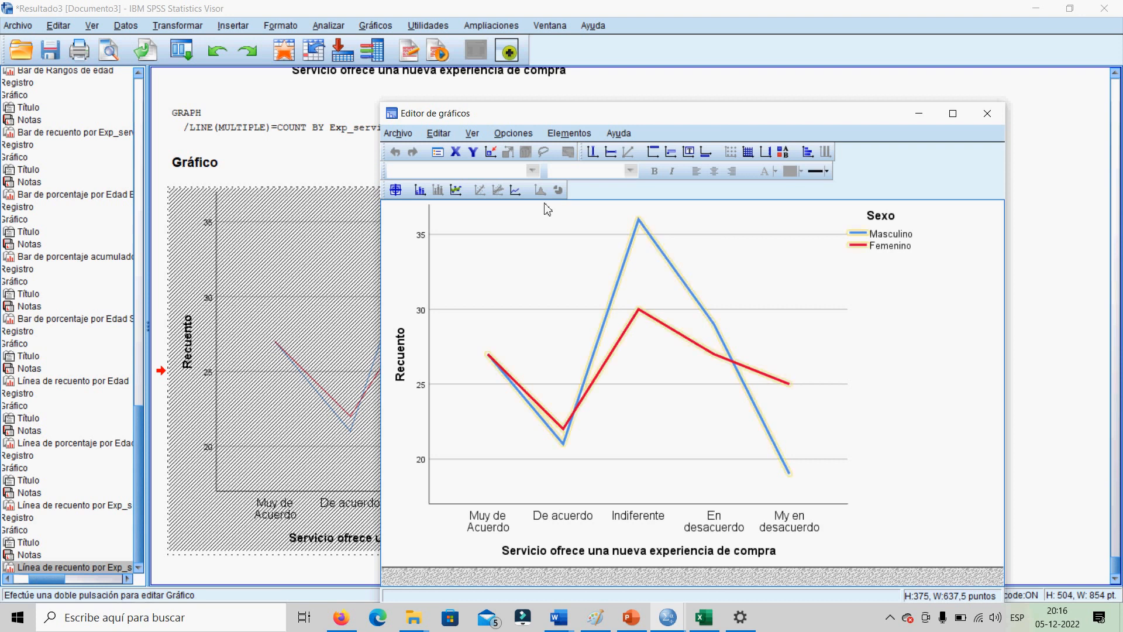
left_click(439, 134)
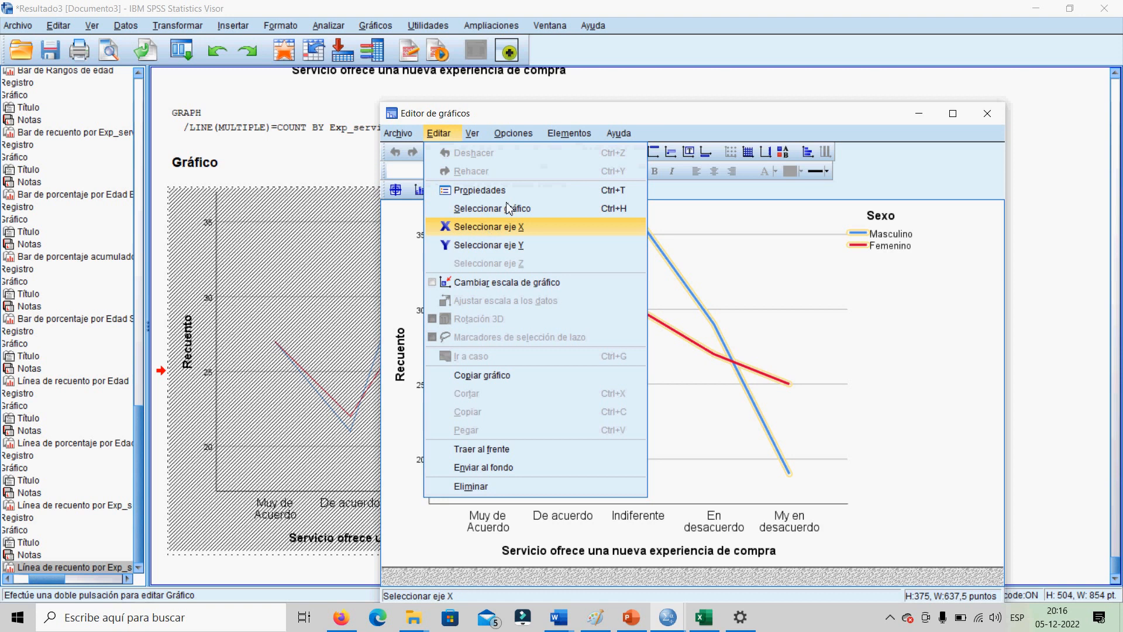
left_click(987, 113)
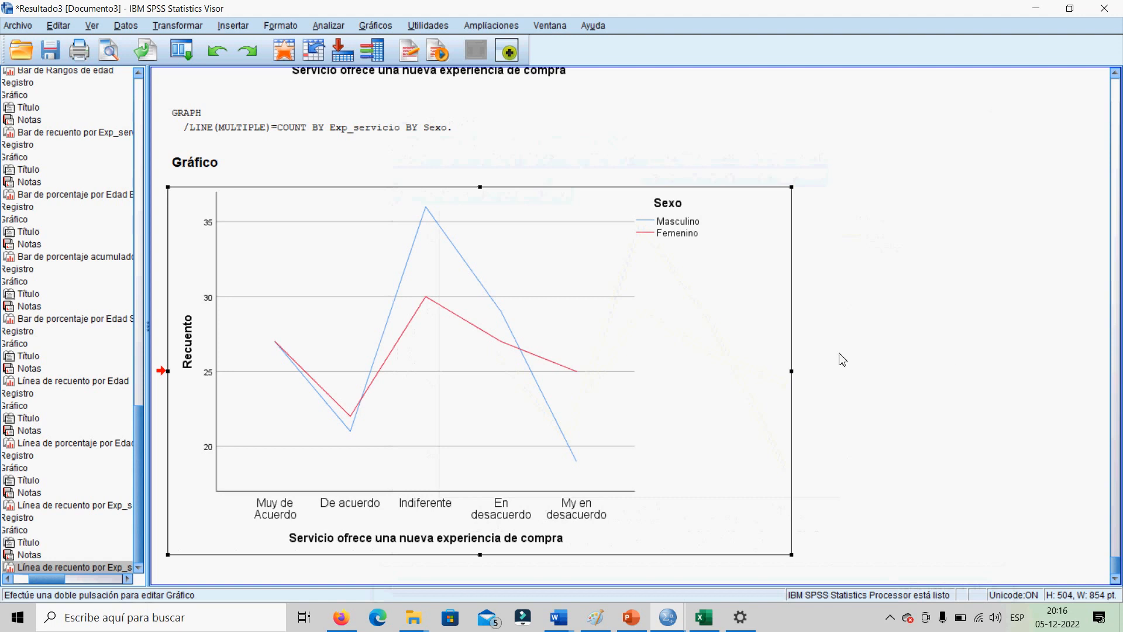
left_click(720, 369)
double_click(720, 370)
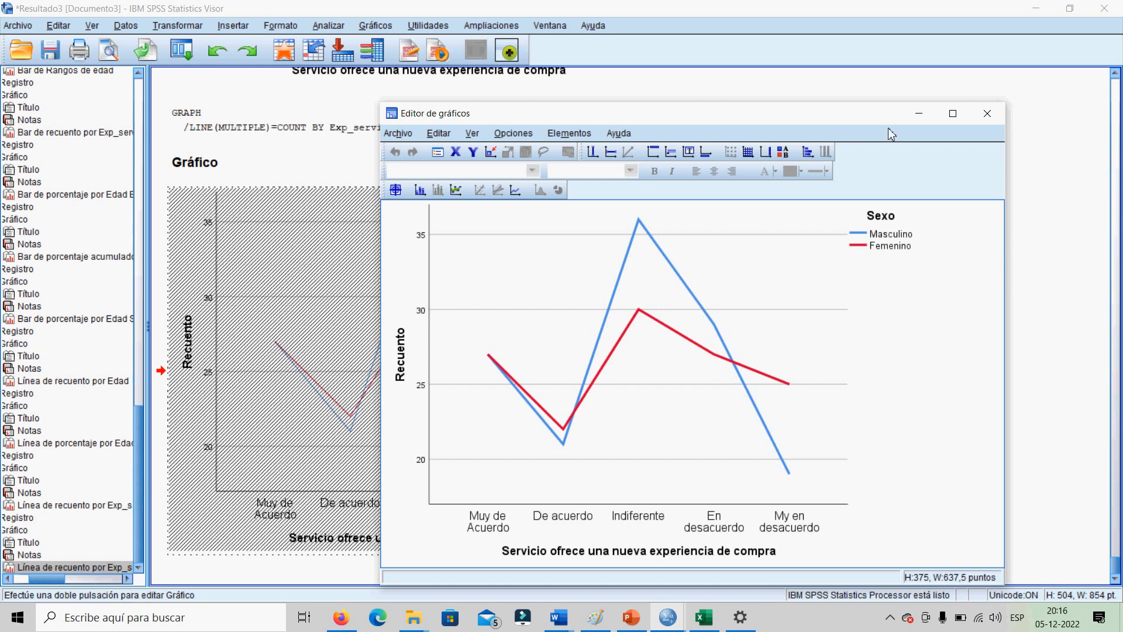
left_click(987, 114)
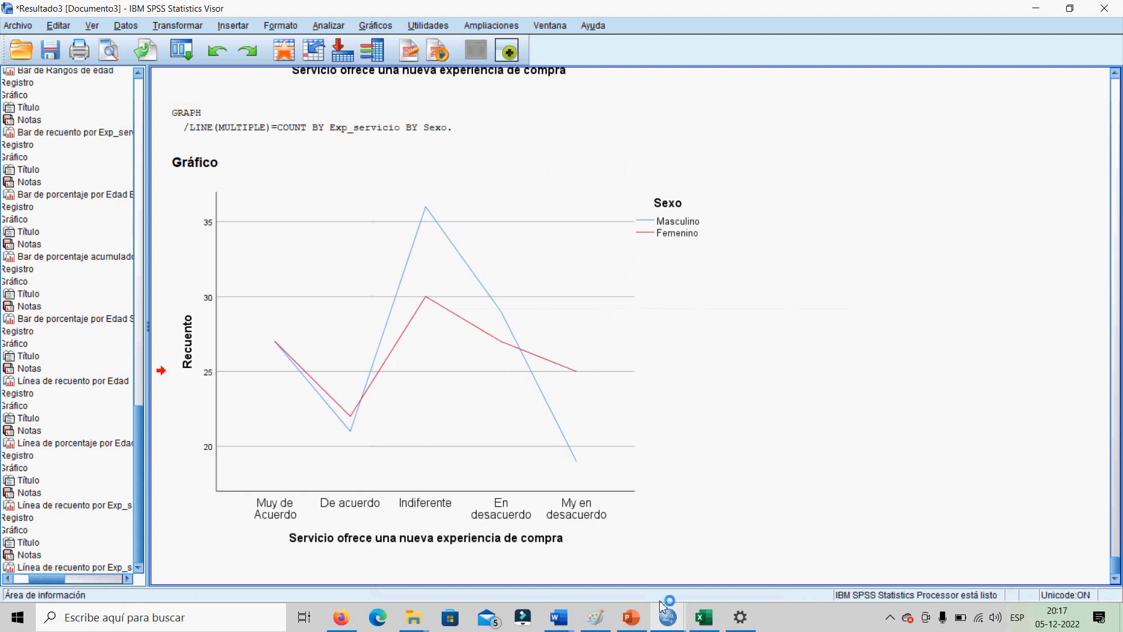
left_click(373, 26)
mouse_move(489, 123)
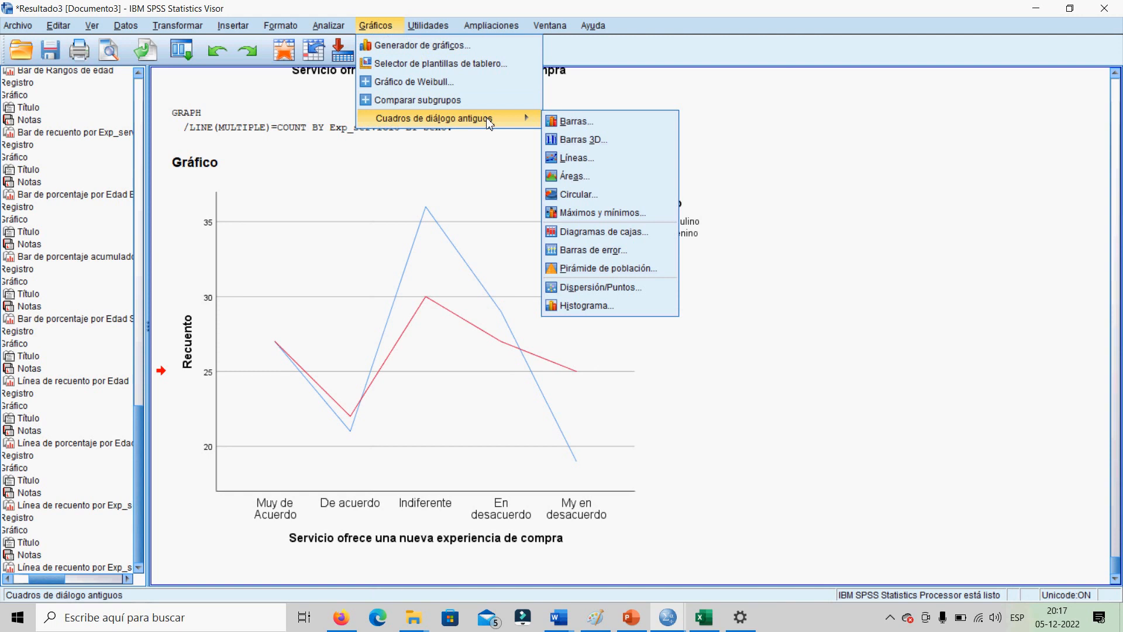
left_click(671, 328)
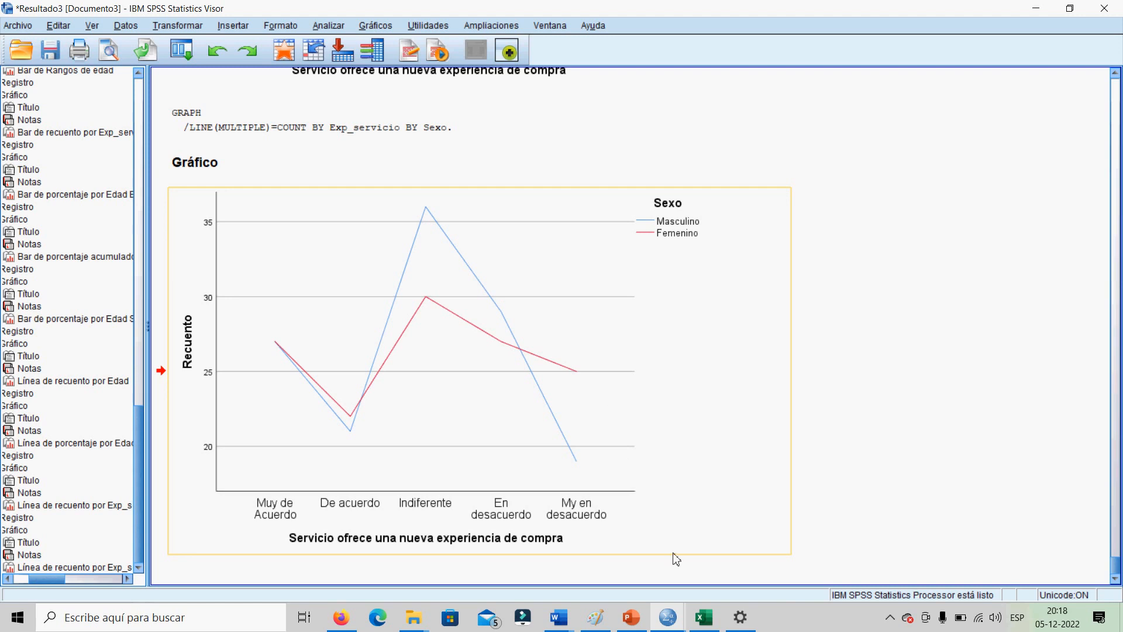
- Switch to Excel to review the survey variables in ejercicio encuesta.xlsx, and return to the SPSS output
left_click(704, 617)
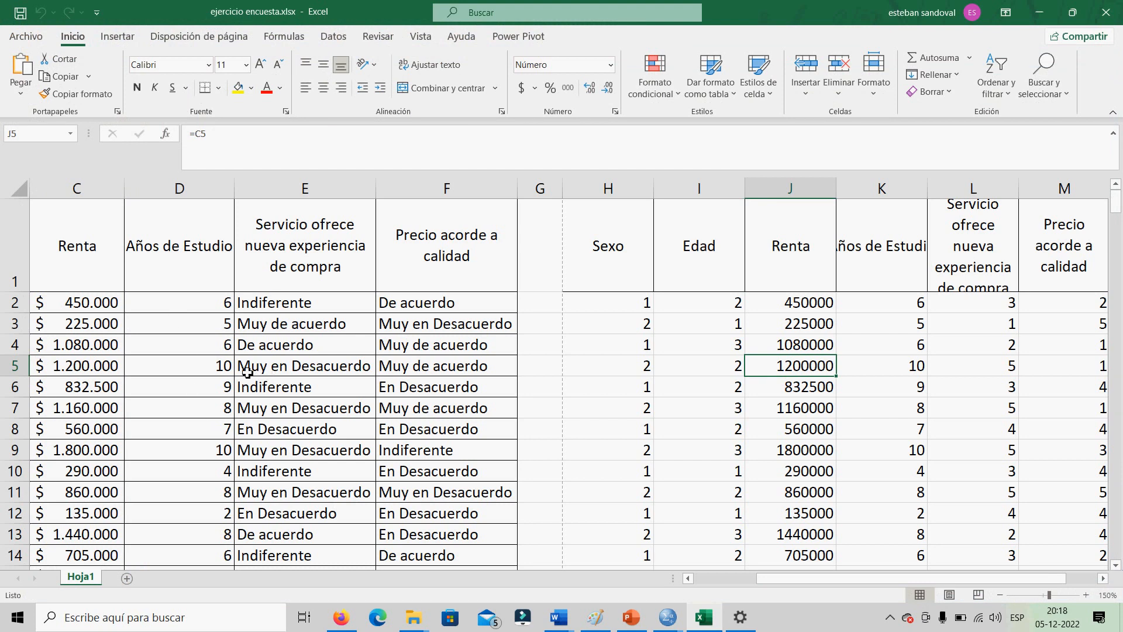
left_click(1039, 11)
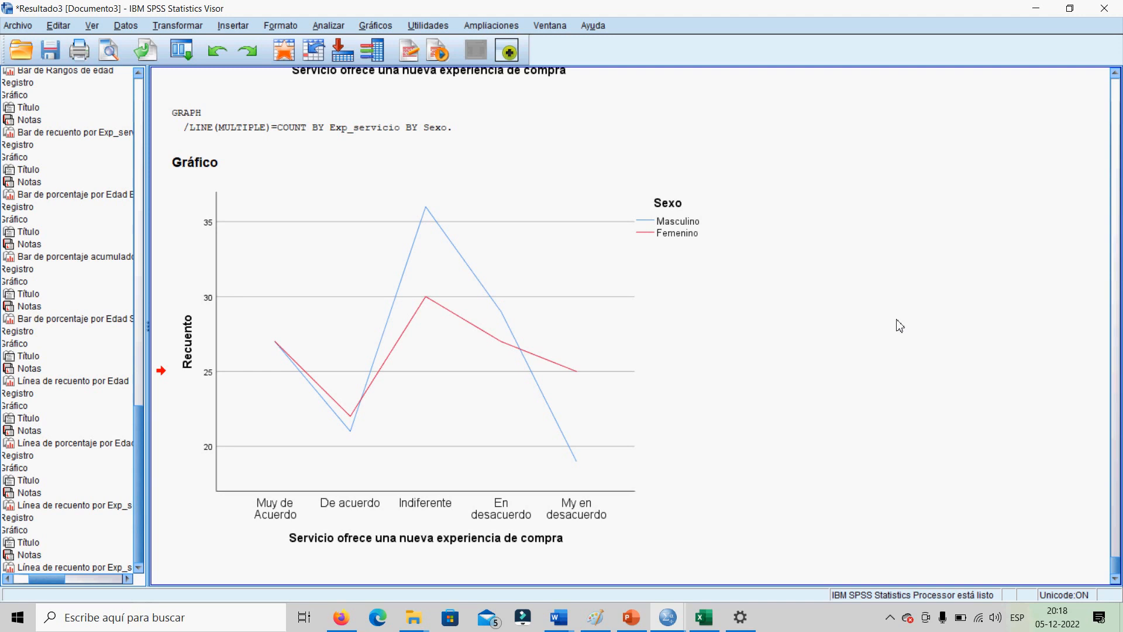
left_click(625, 356)
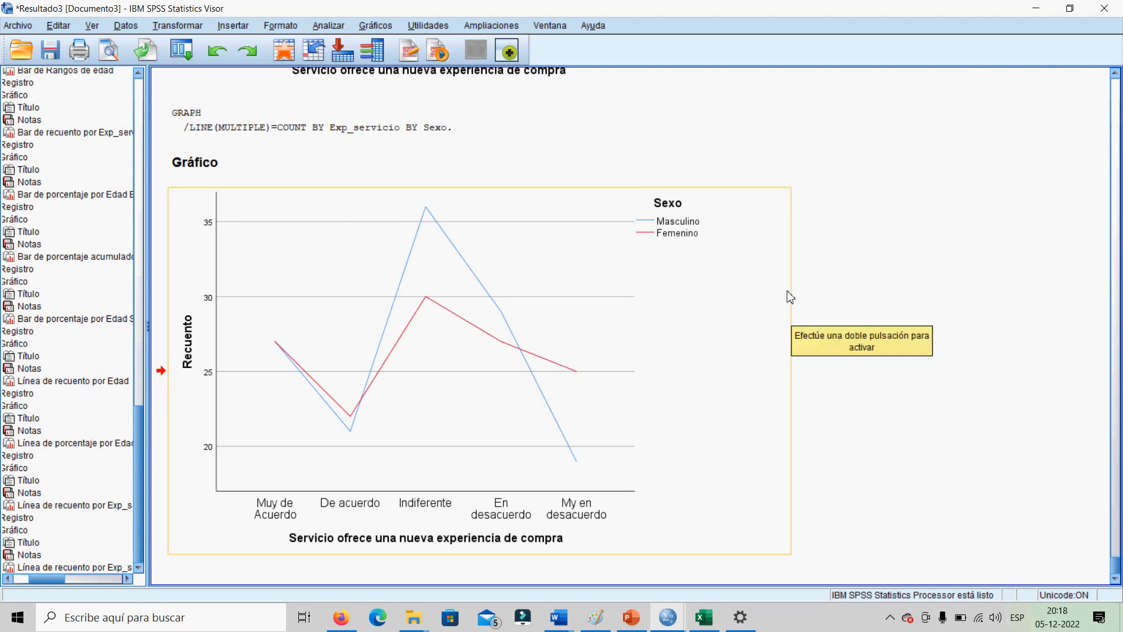
left_click(544, 124)
- Open the multiple line chart definition for groups of cases and remove Sexo as line variable and Servicio ofrece una nueva experiencia from the category axis
left_click(375, 25)
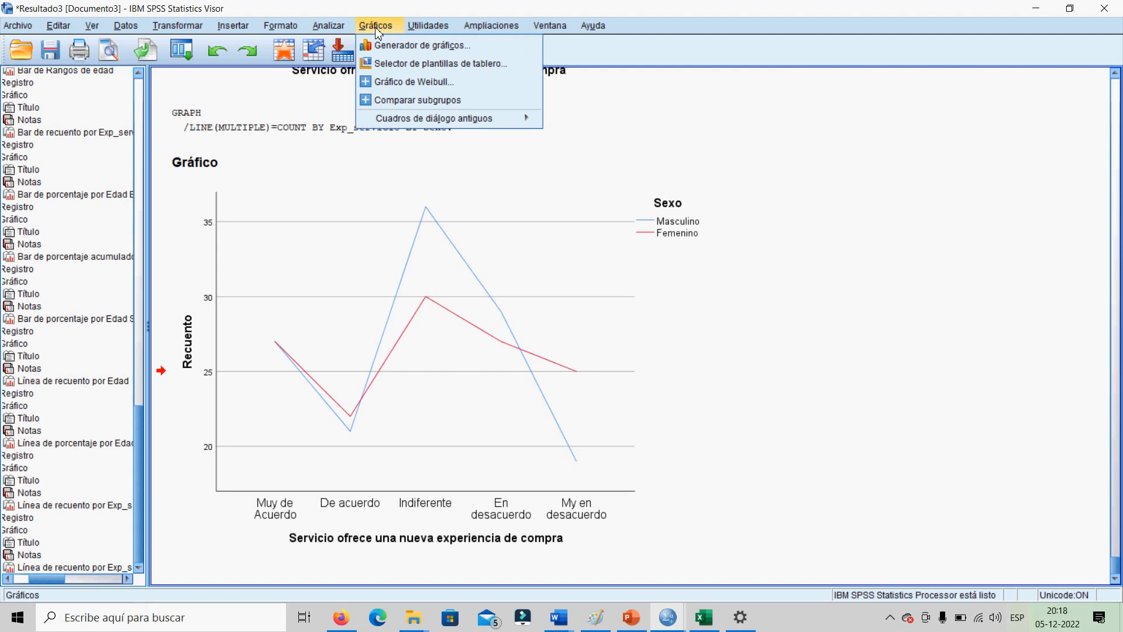
mouse_move(481, 129)
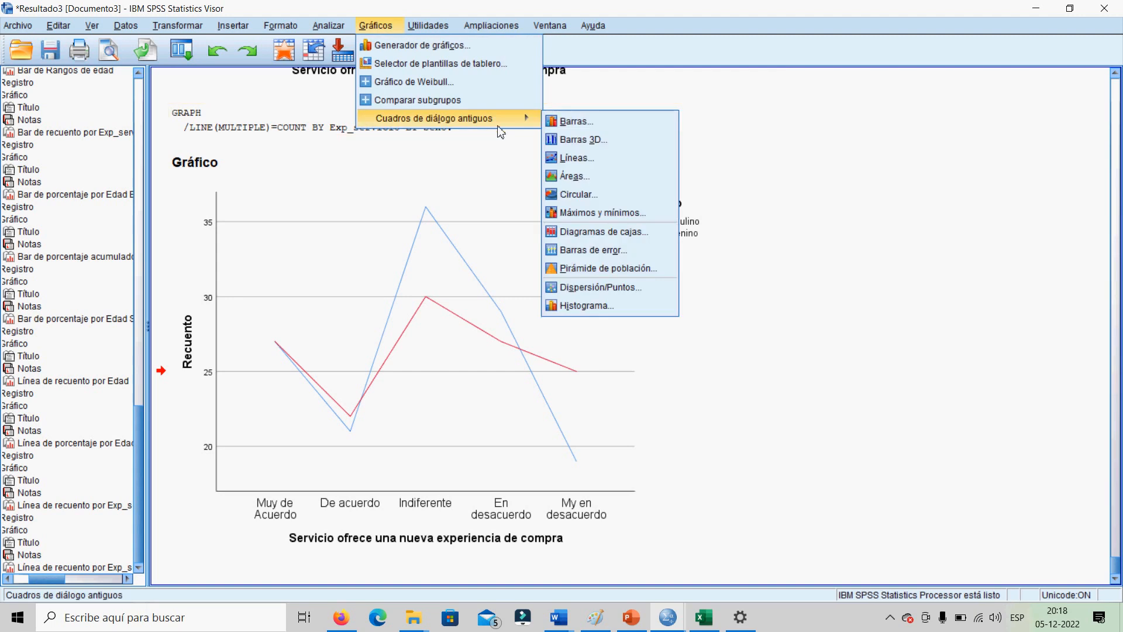
left_click(587, 162)
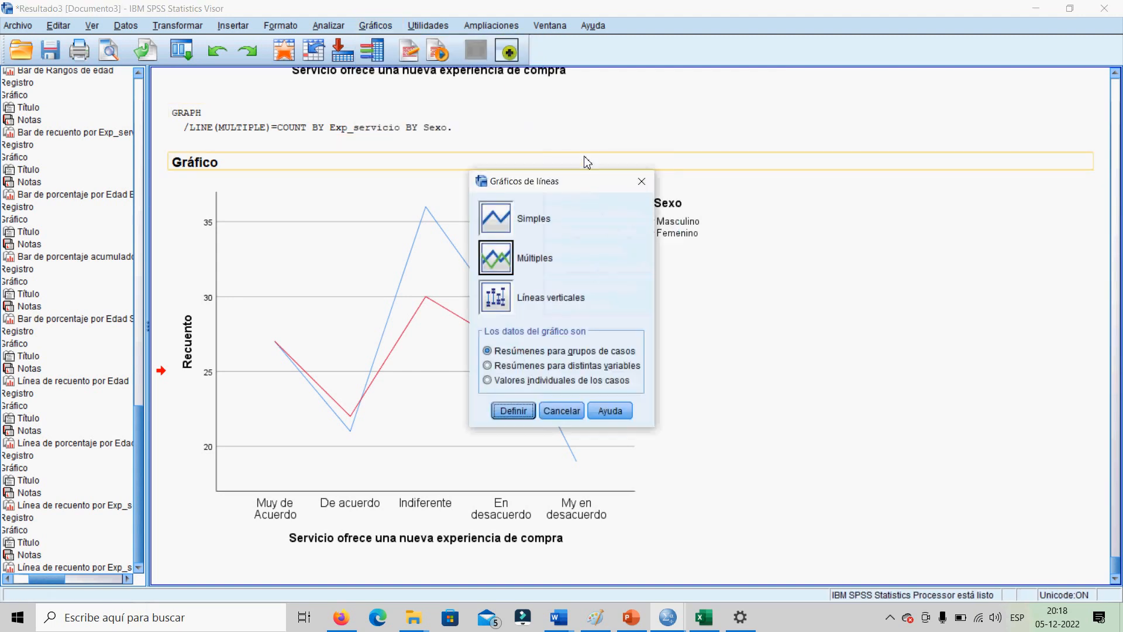
left_click(517, 407)
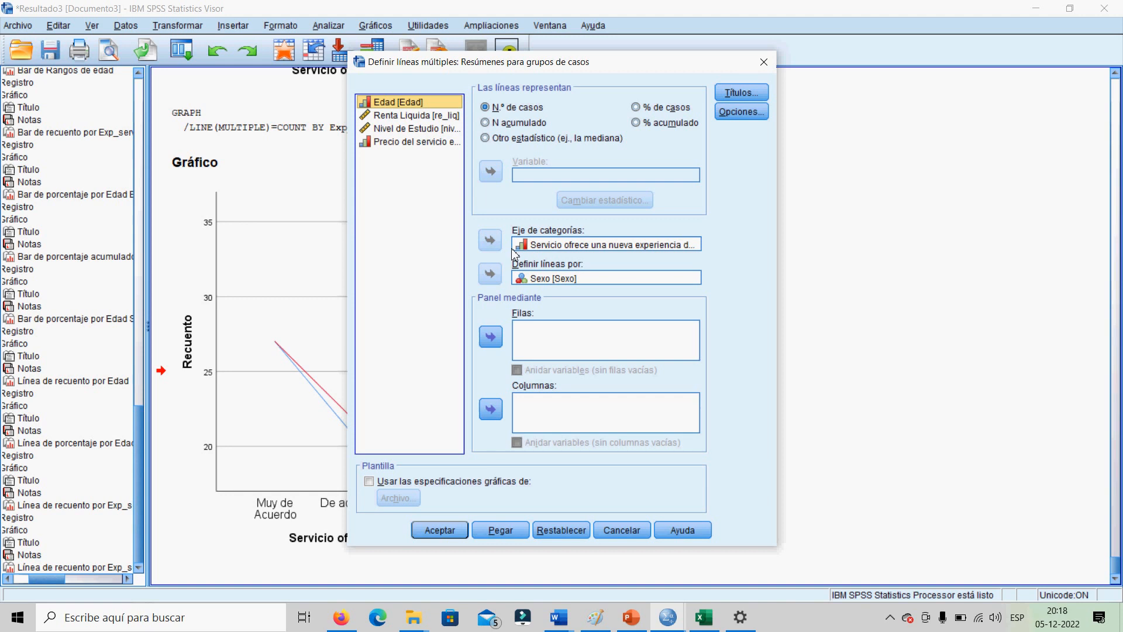
left_click(551, 279)
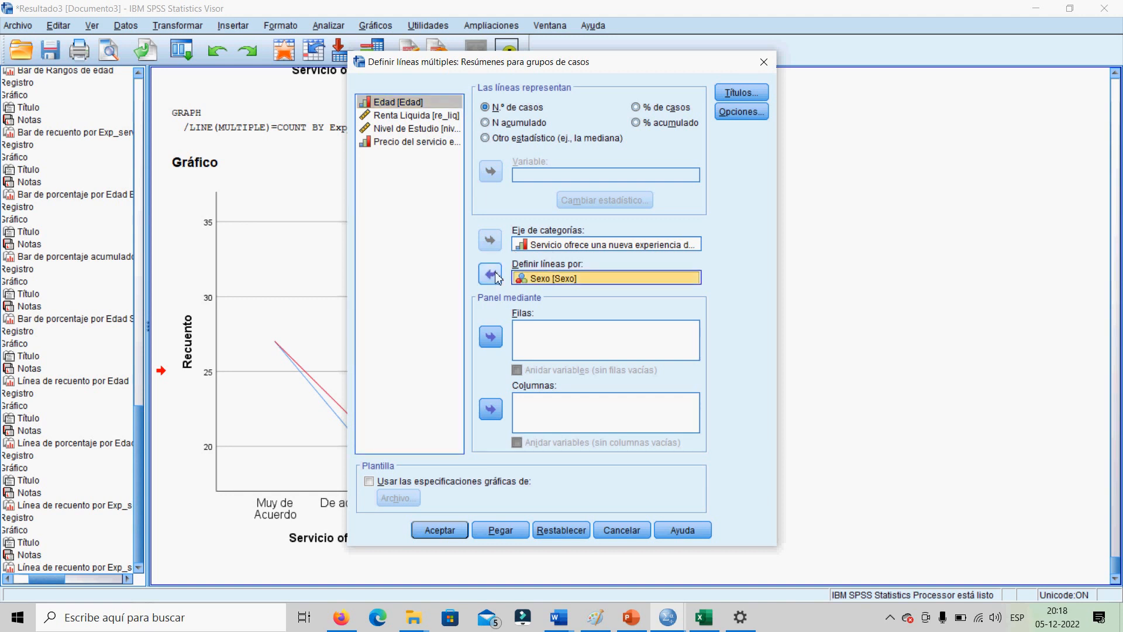
left_click(491, 274)
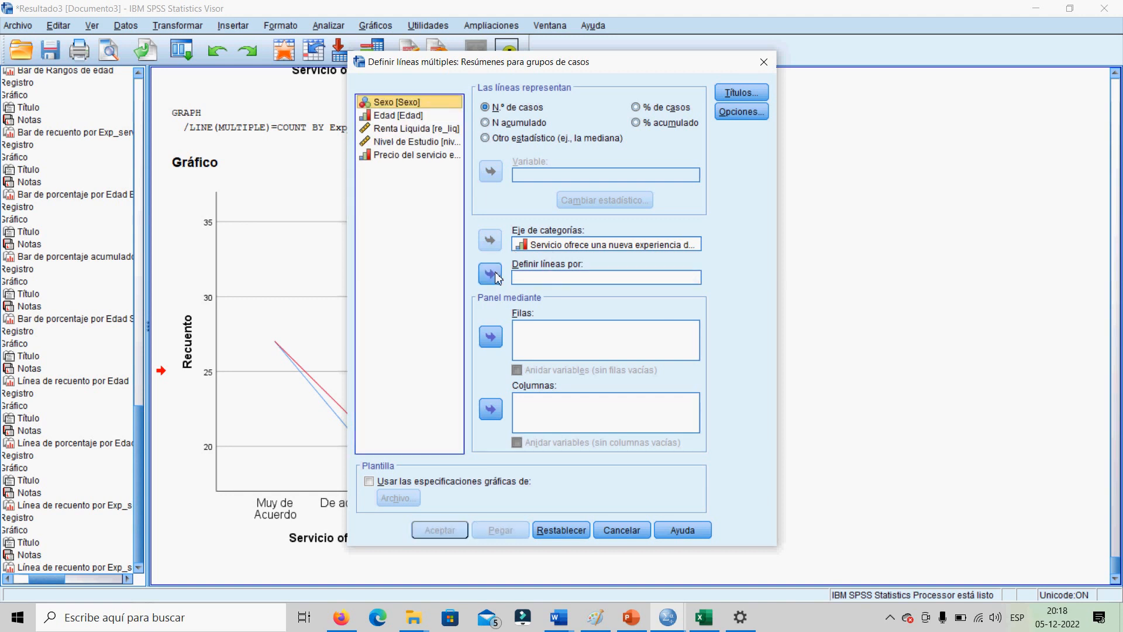
left_click(530, 248)
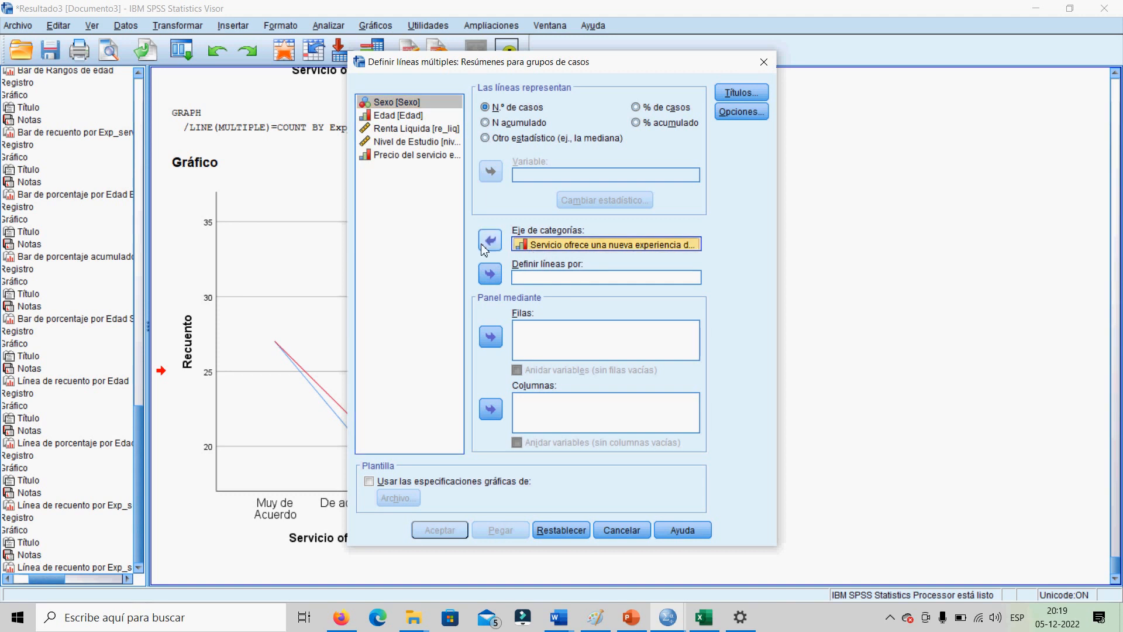
left_click(490, 240)
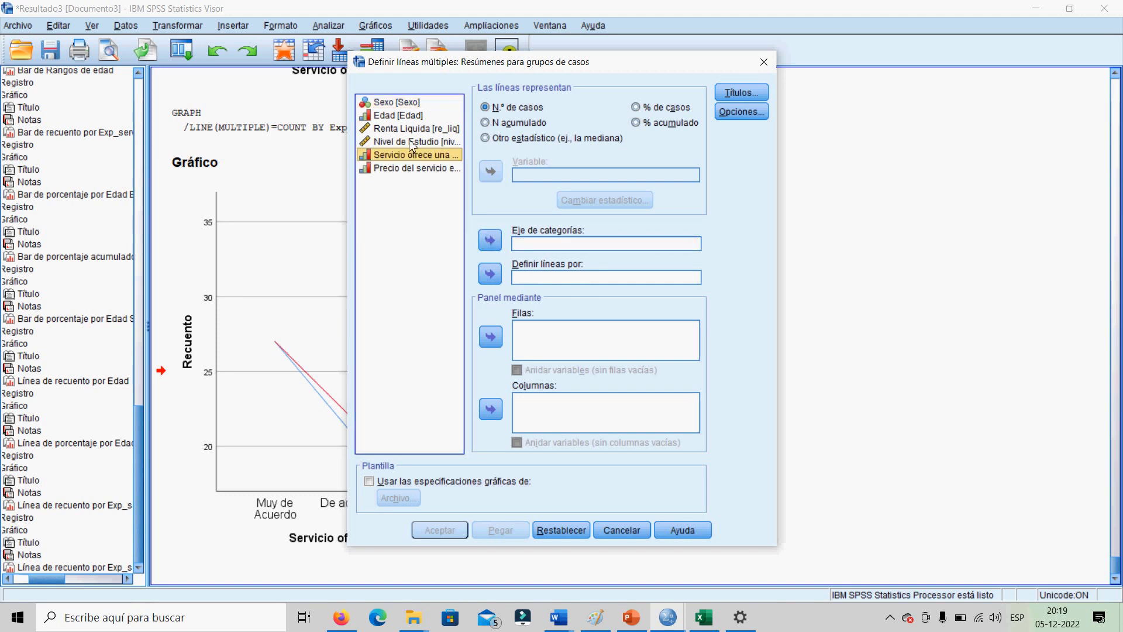
- Generate a multiple line chart of case counts with Edad on the category axis and lines defined by Nivel de Estudio
left_click(402, 115)
left_click(491, 241)
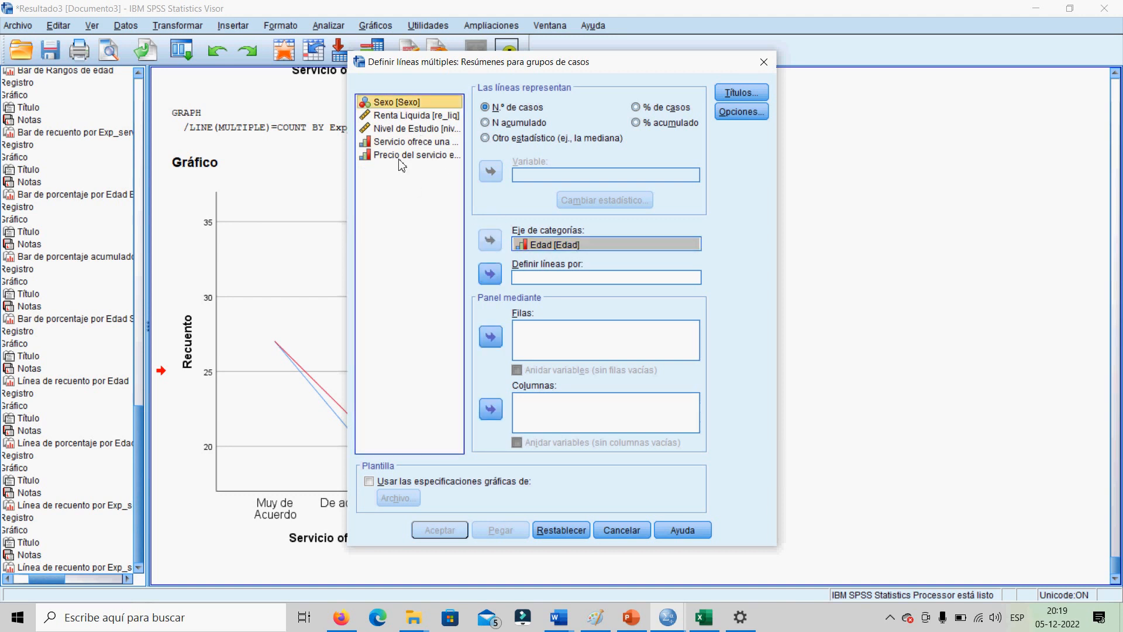
left_click(393, 128)
left_click(490, 273)
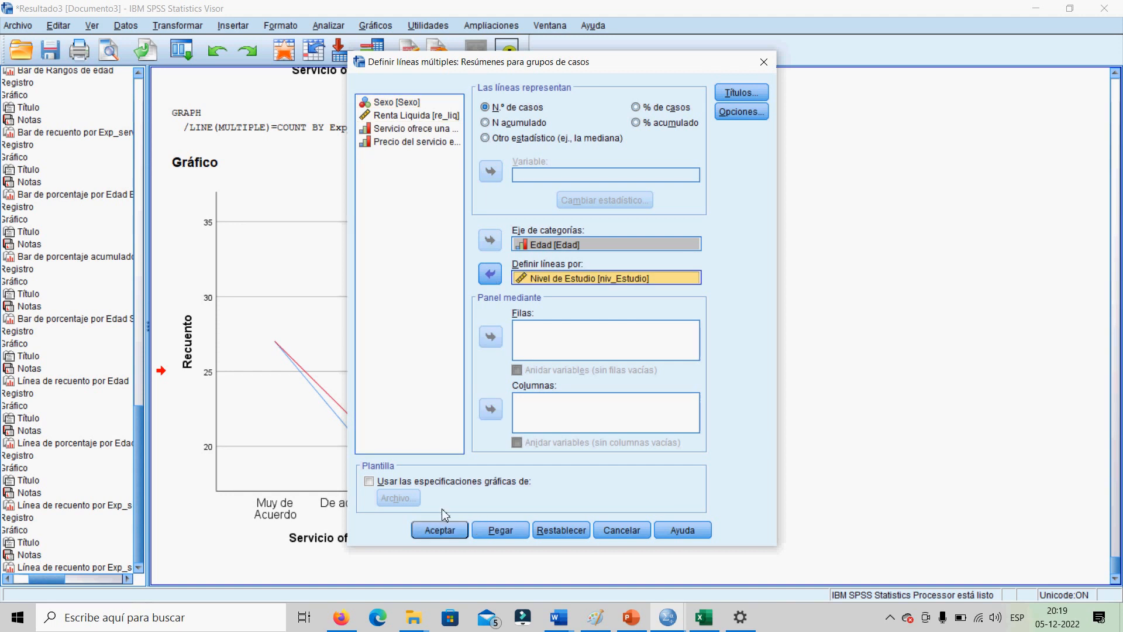
left_click(440, 529)
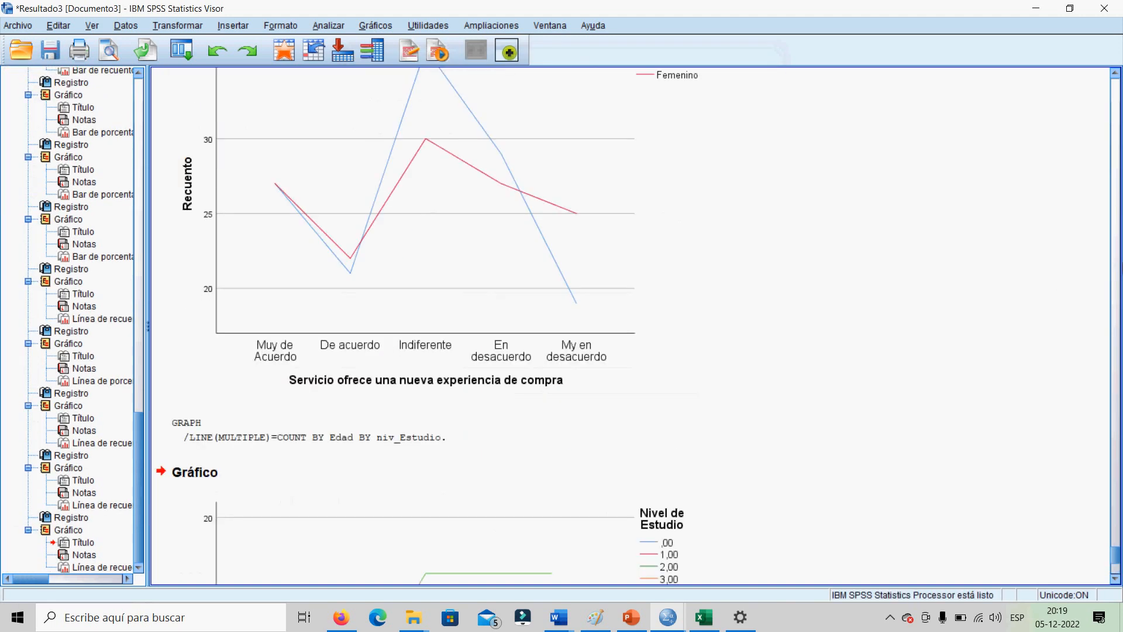
left_click(1117, 354)
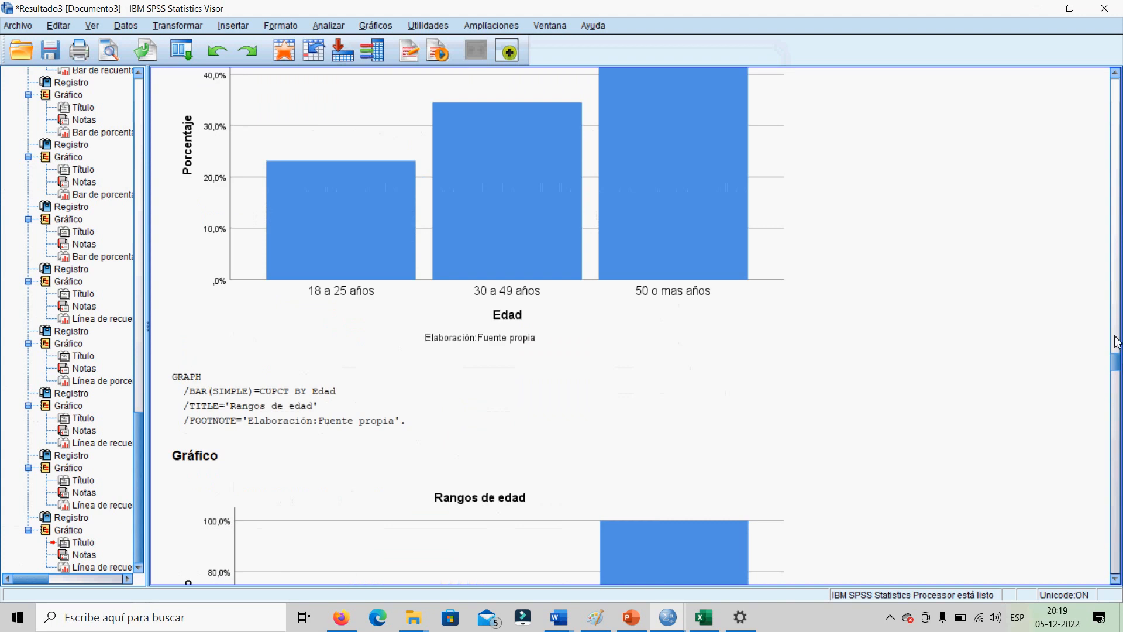
left_click_drag(1114, 360, 1114, 580)
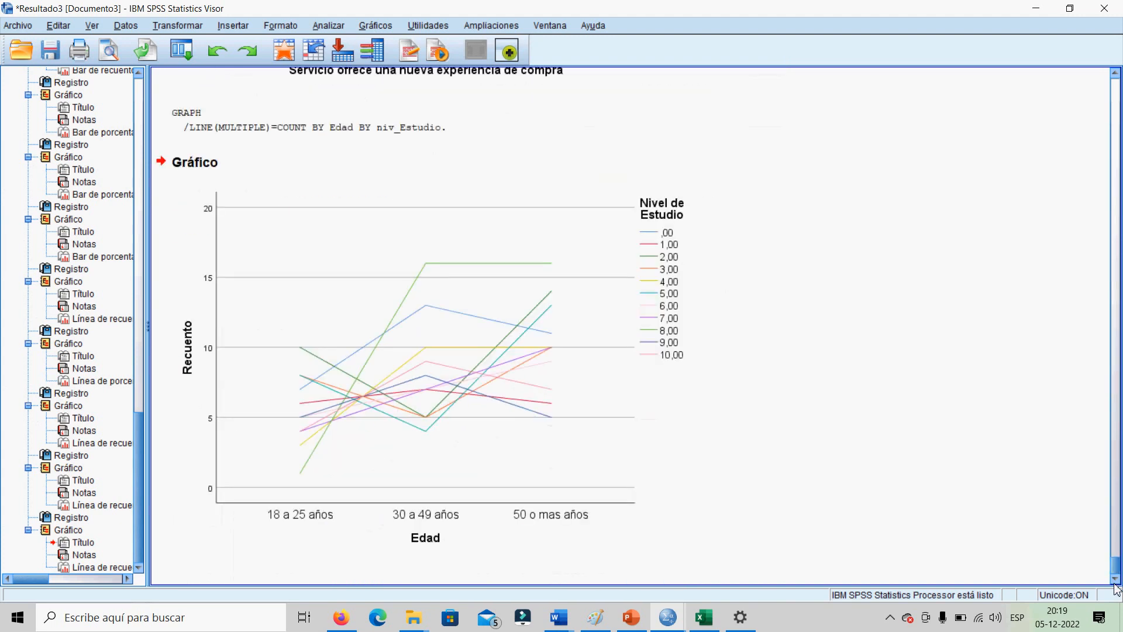
- Reopen the multiple line chart definition and remove Edad from the category axis and Nivel de Estudio as the line-defining variable
left_click(375, 26)
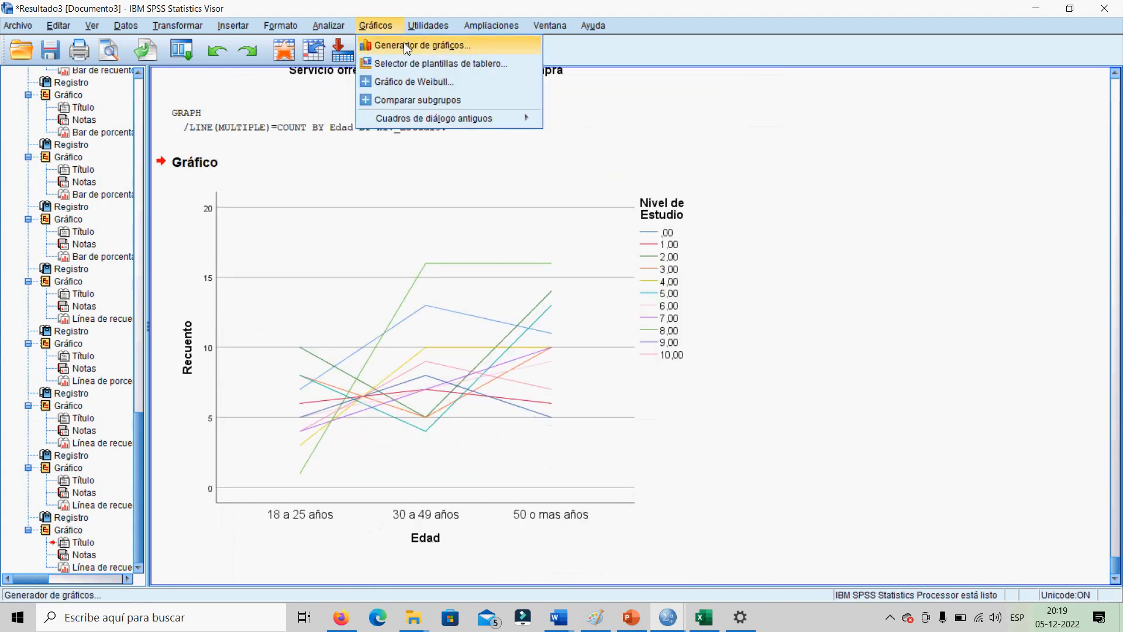
mouse_move(477, 117)
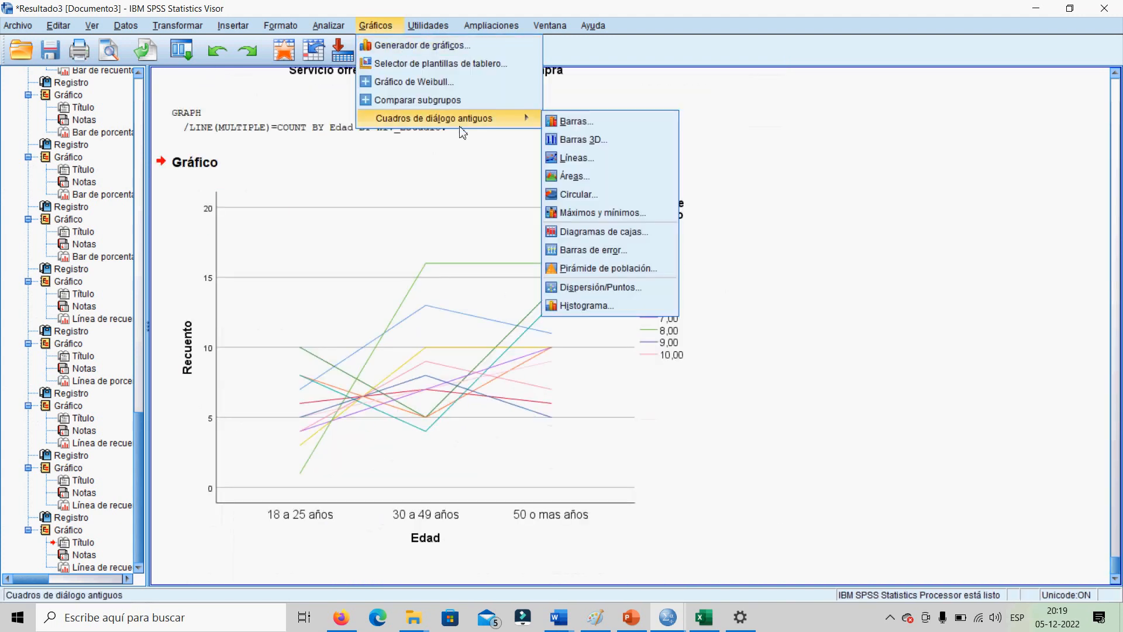
left_click(575, 158)
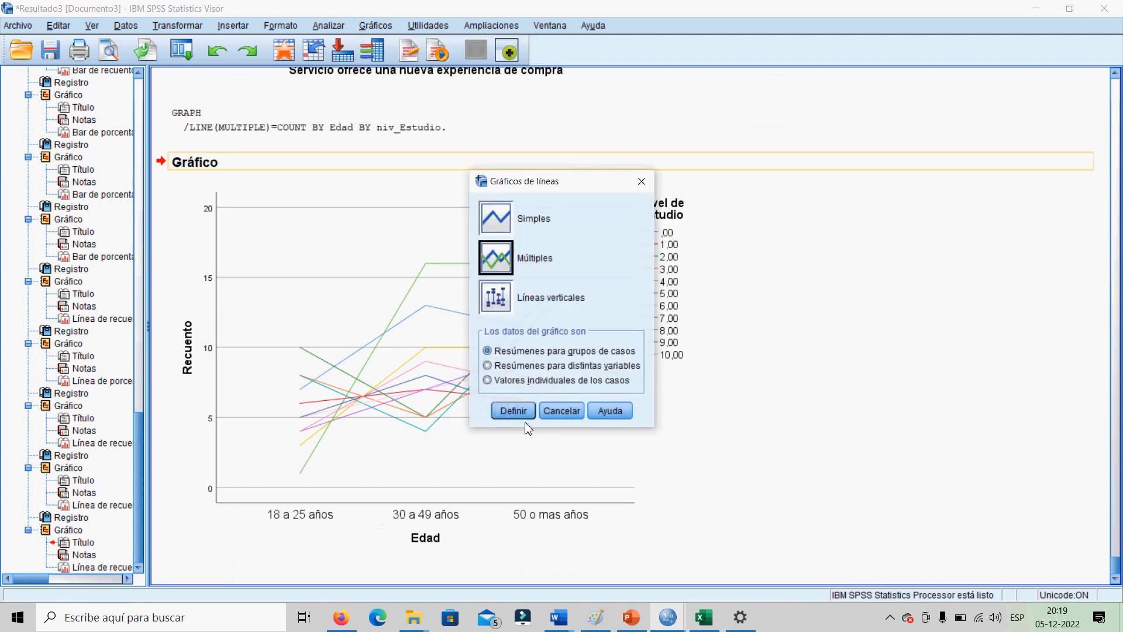
left_click(512, 411)
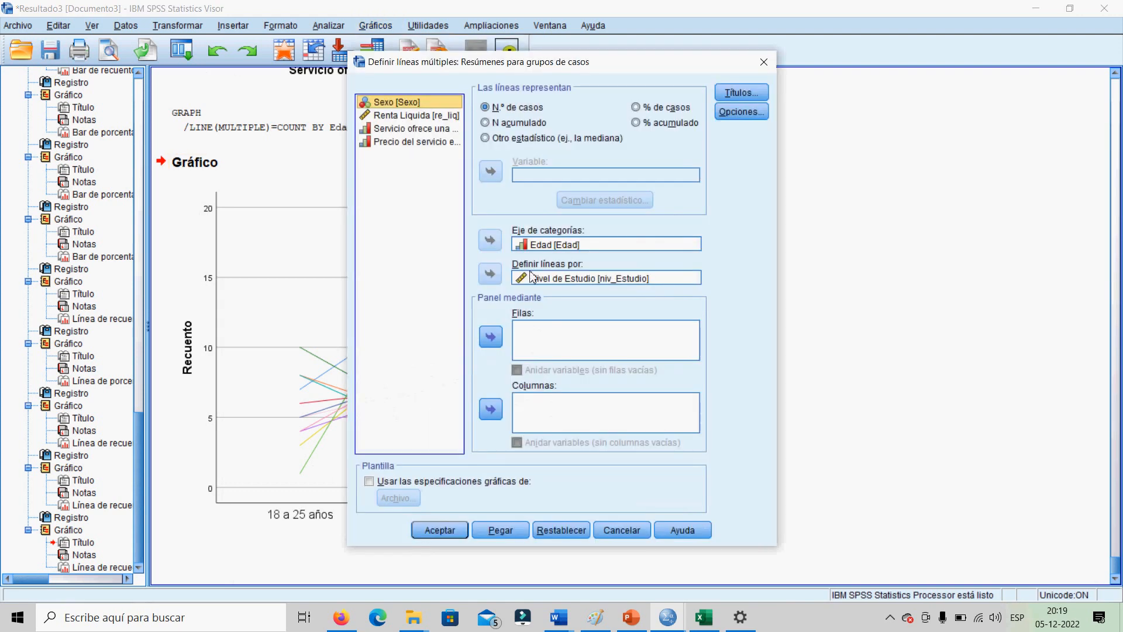
left_click(537, 245)
left_click(492, 240)
left_click(537, 281)
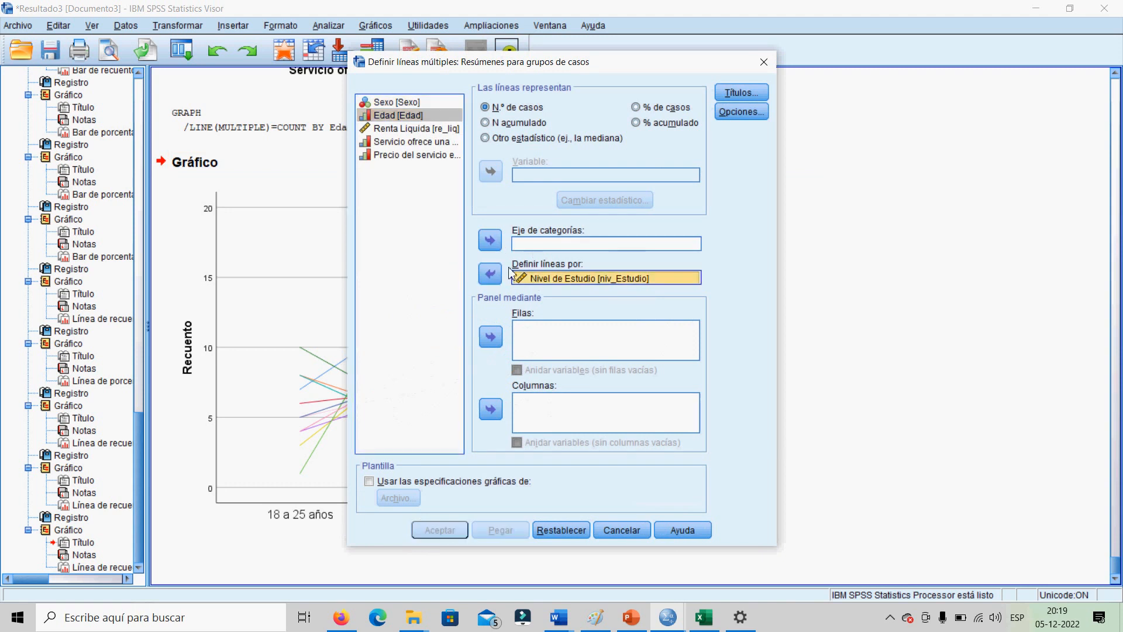
left_click(490, 273)
- Generate the multiple line chart of case counts with Nivel de Estudio on the category axis and lines defined by Edad
left_click(494, 243)
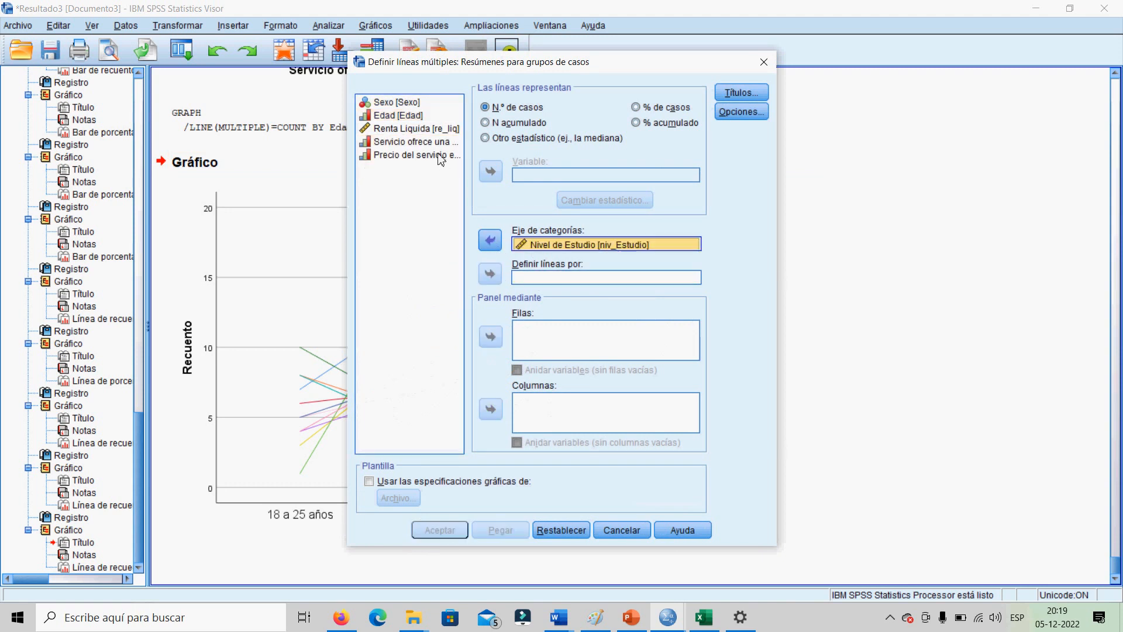
left_click(393, 115)
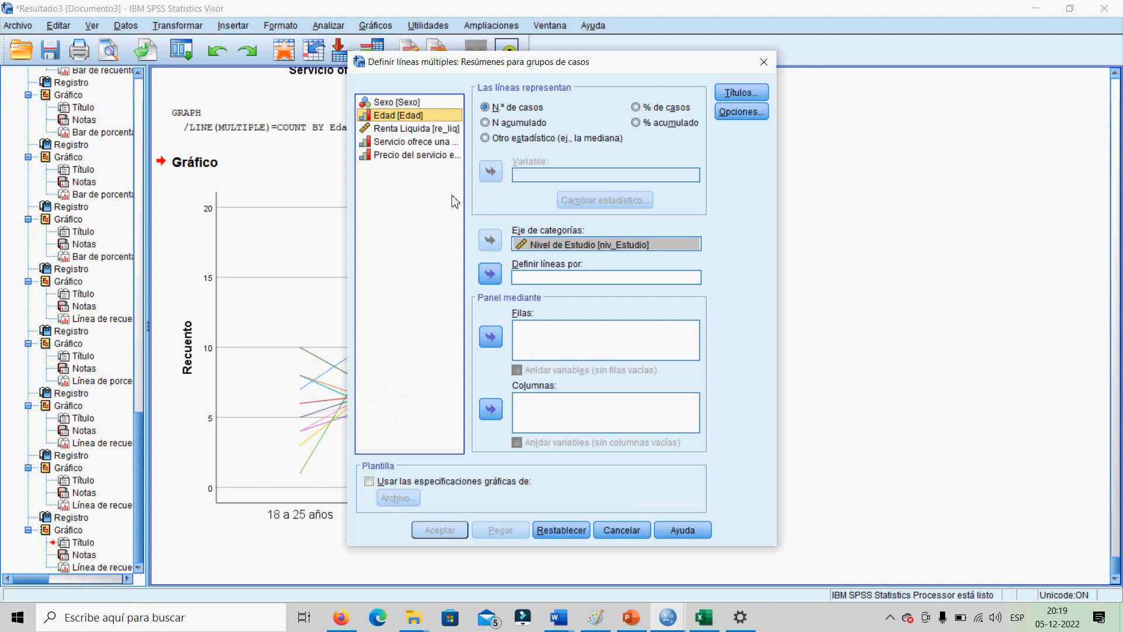
left_click(490, 274)
left_click(446, 534)
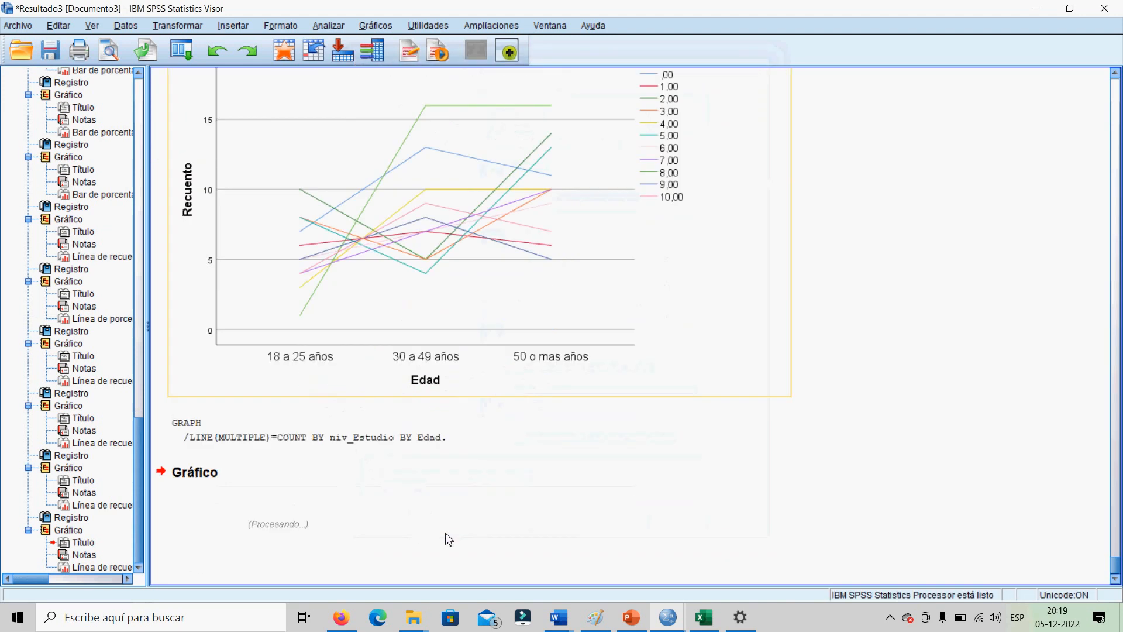
left_click_drag(1117, 554, 1119, 567)
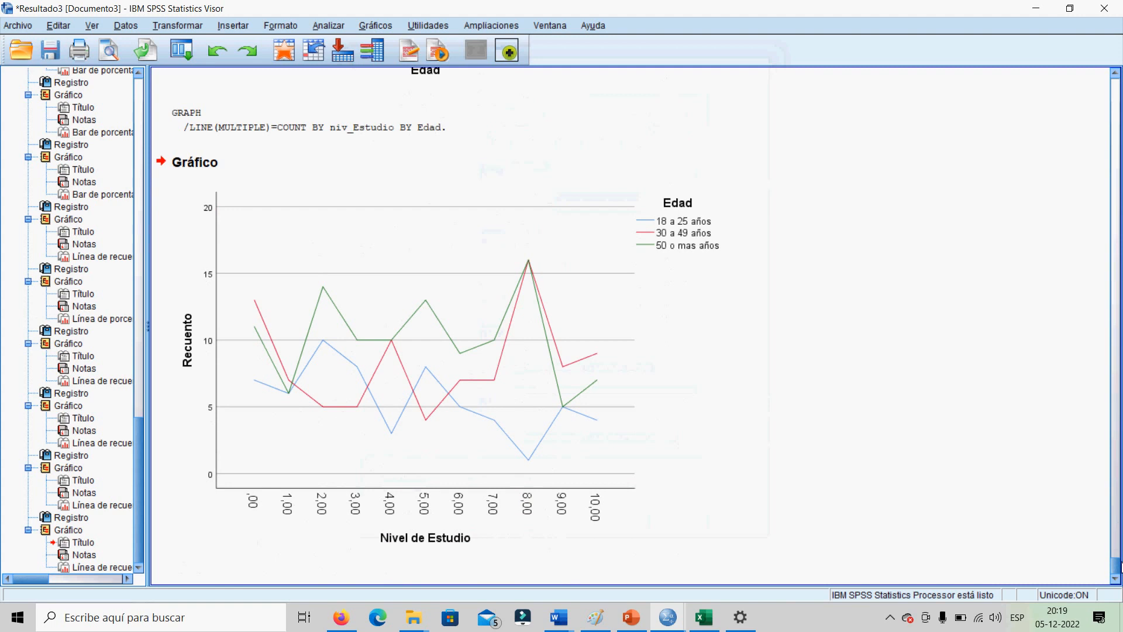
left_click(725, 479)
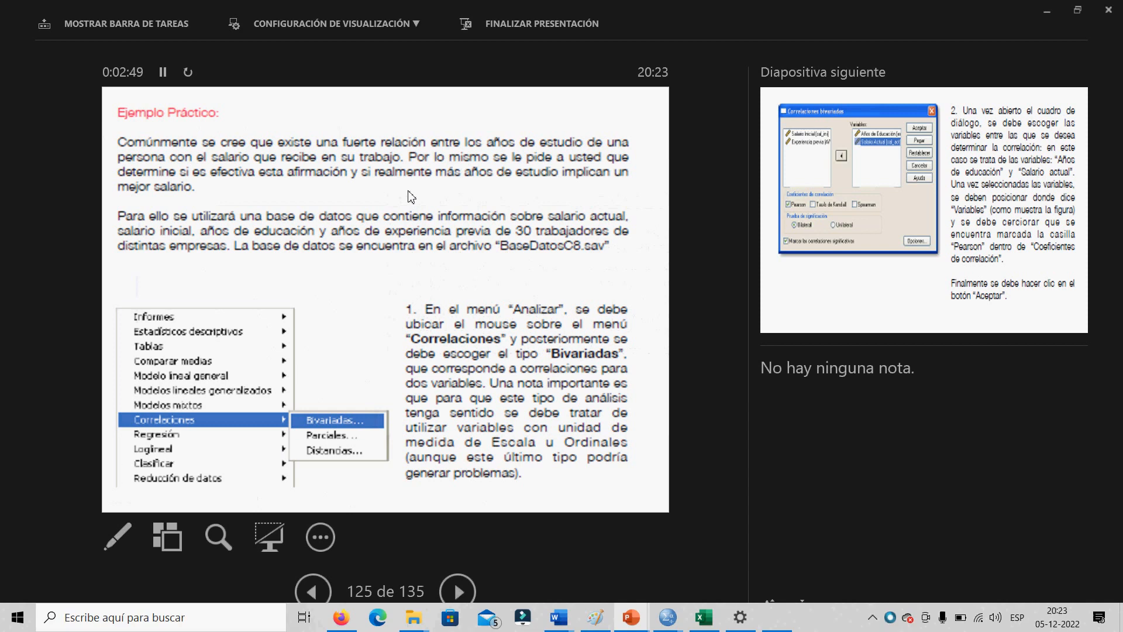
- Go back to the slides with the correlation range tables, review the meaning of each r range, and end the slideshow
left_click(766, 163)
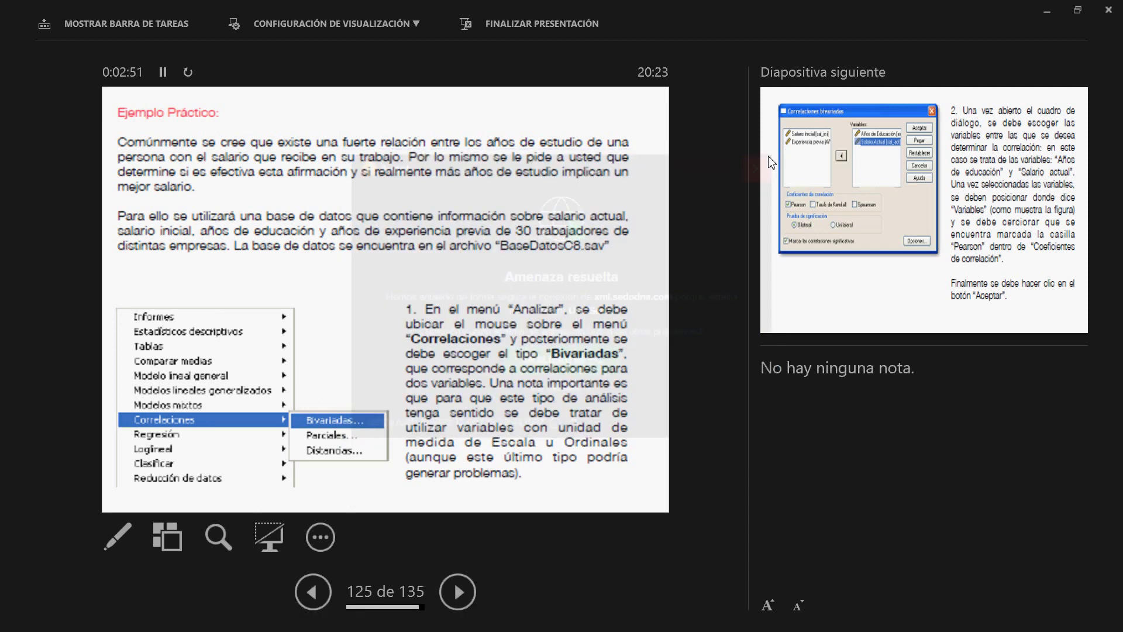
key("super")
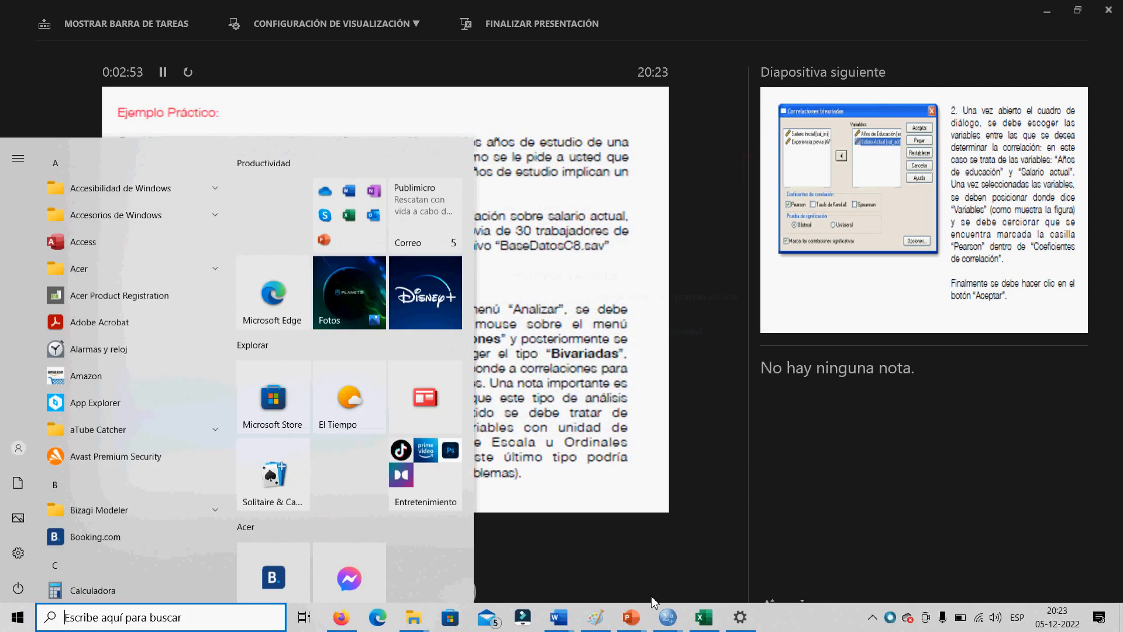
mouse_move(671, 616)
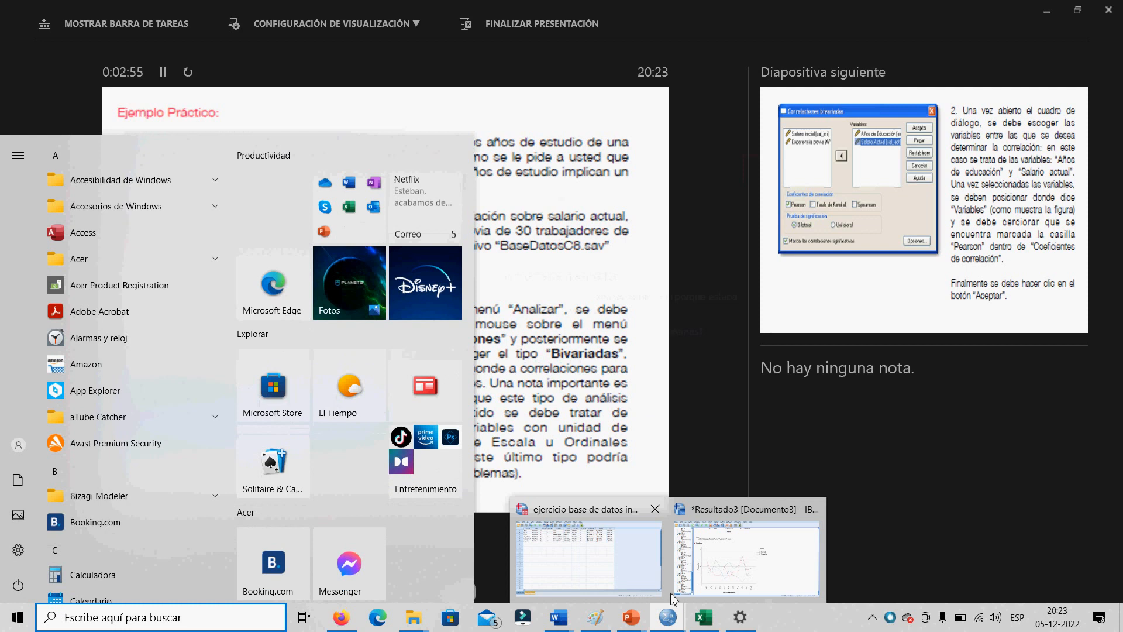
left_click(691, 422)
key("Left")
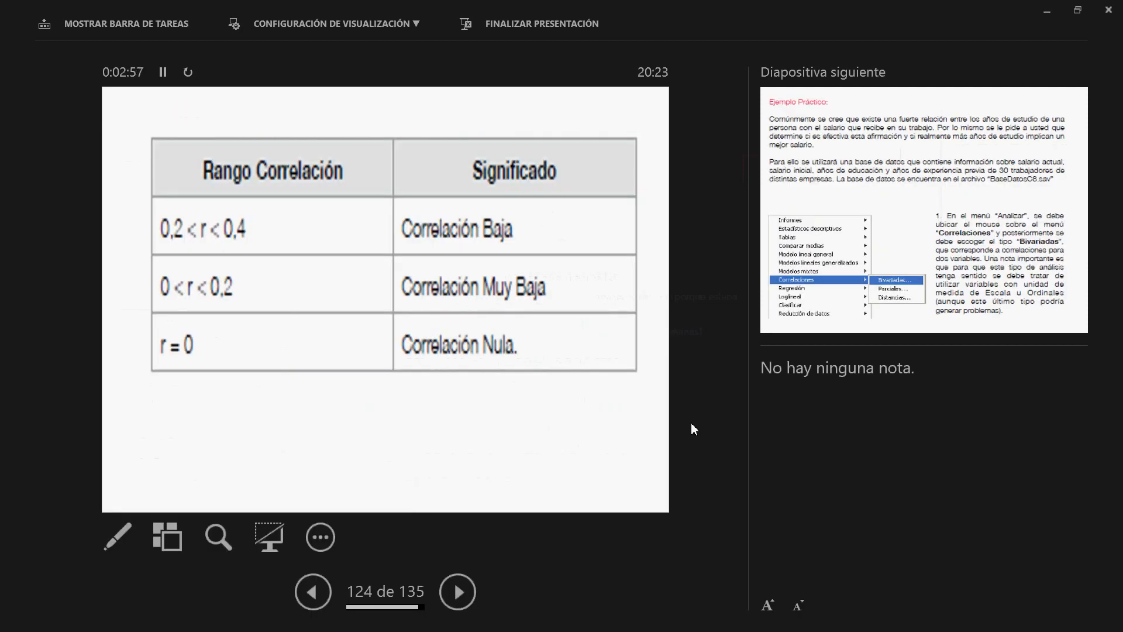
key("Left")
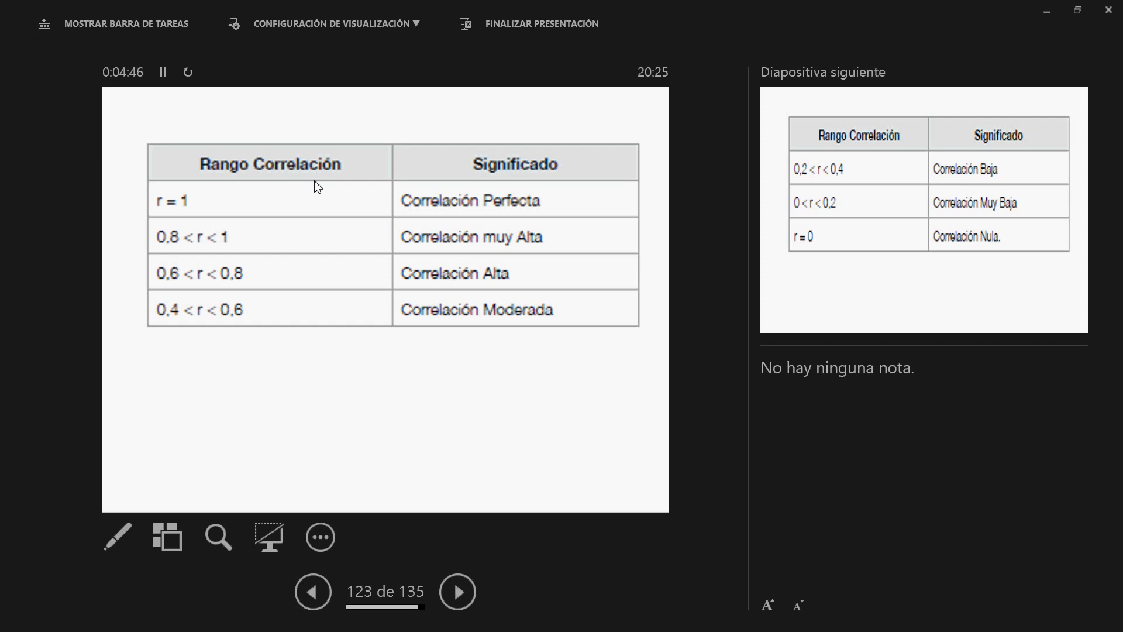
key("Escape")
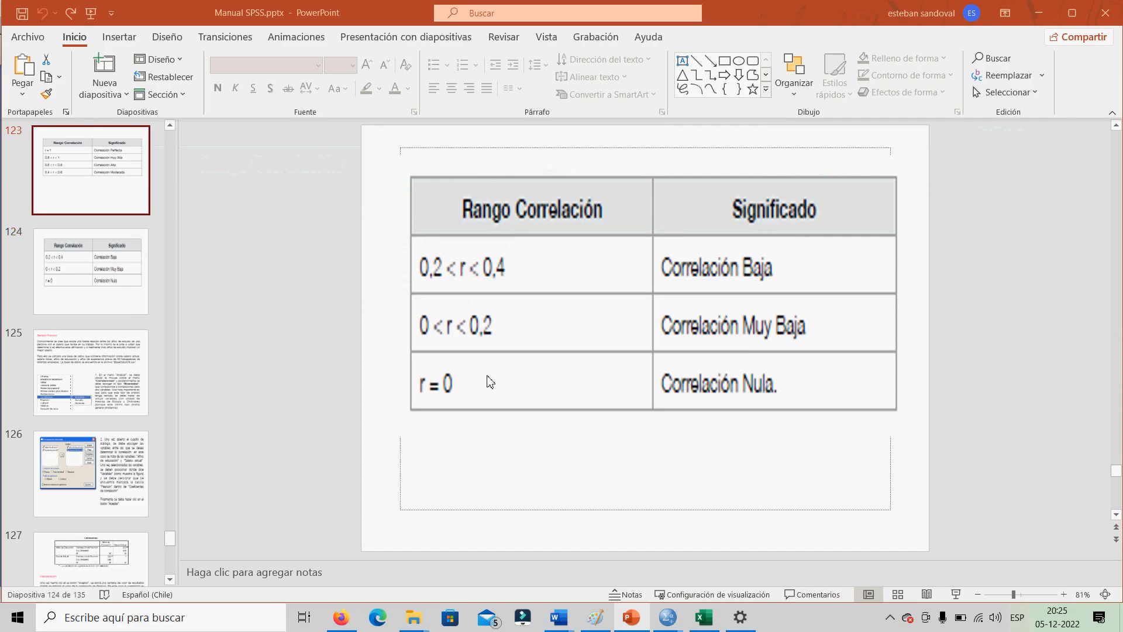
- Review slides 125 to 127 of the SPSS manual covering the practical bivariate correlation example and its interpretation
mouse_move(671, 619)
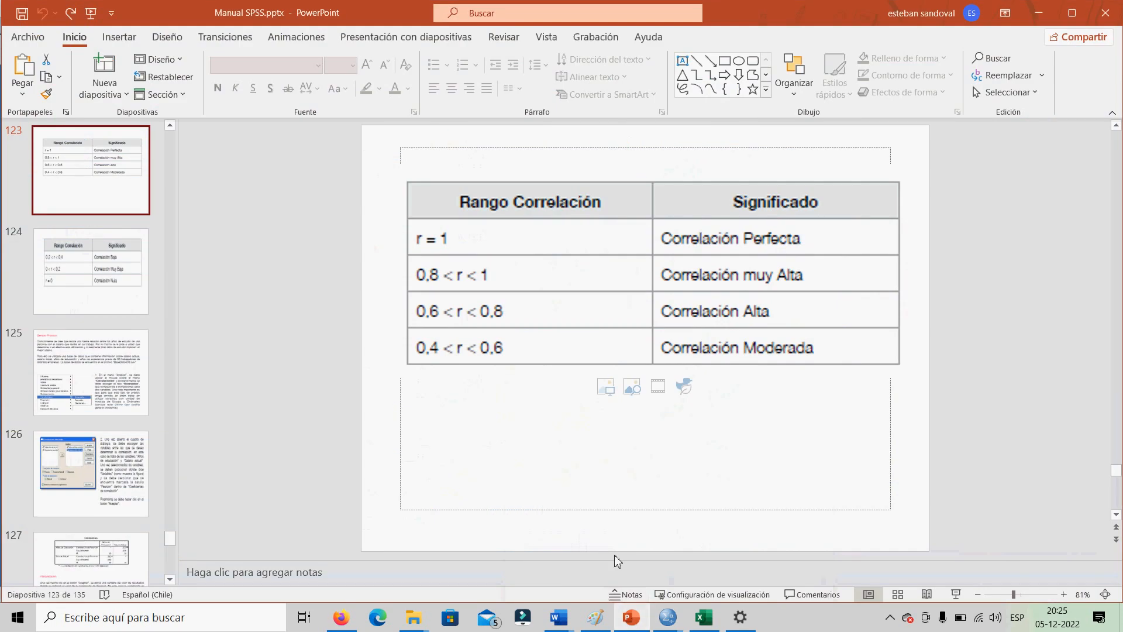
left_click(630, 620)
left_click(630, 620)
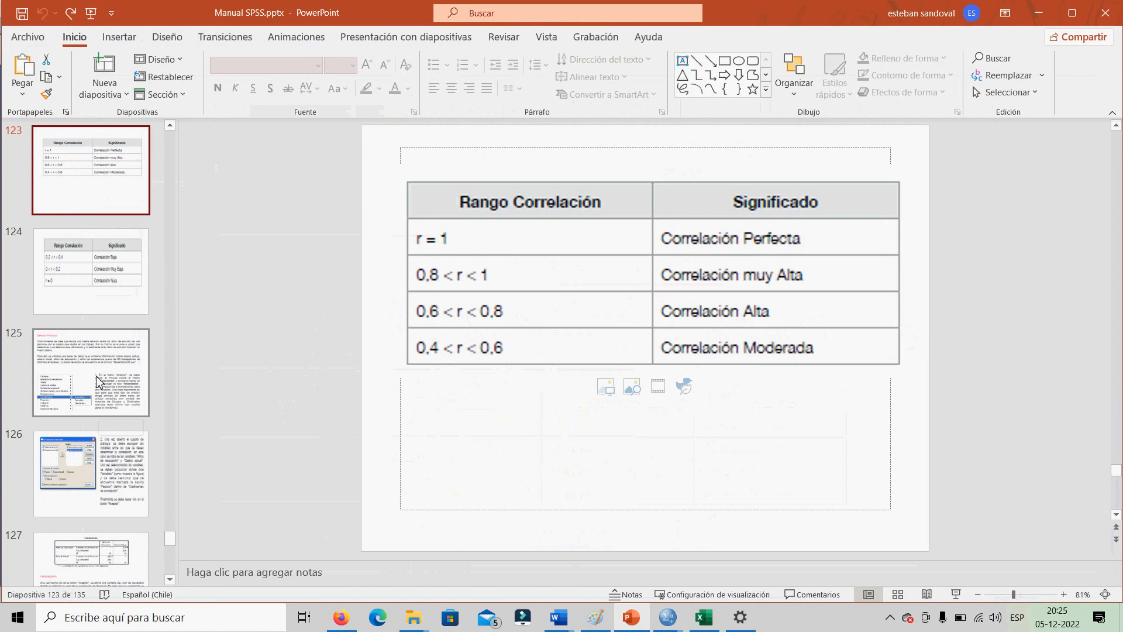
left_click(105, 375)
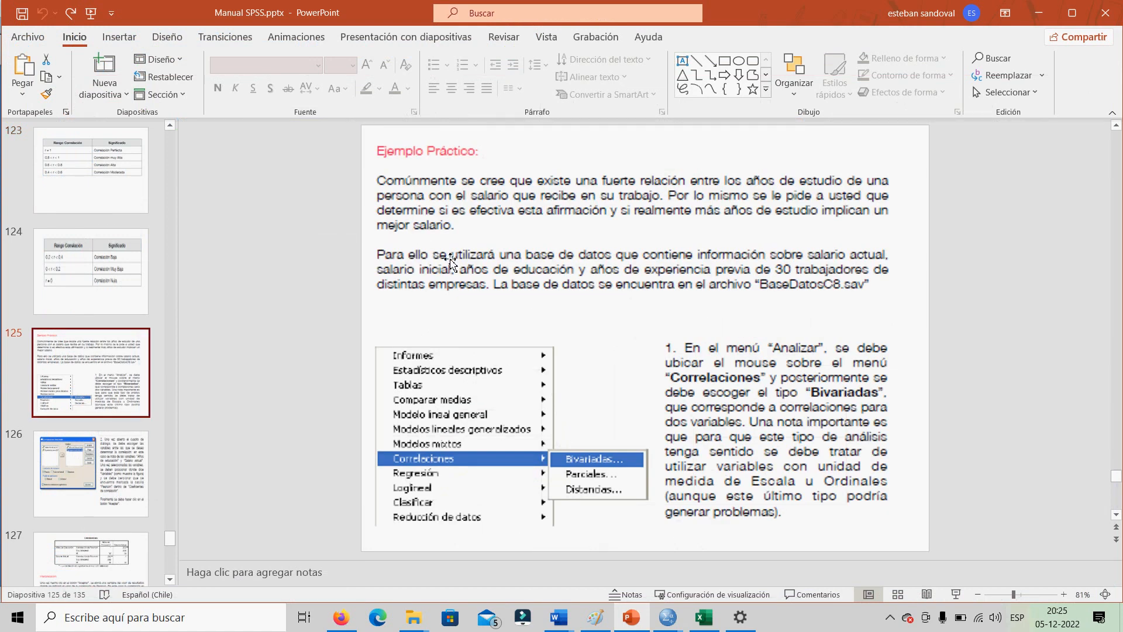
left_click(118, 449)
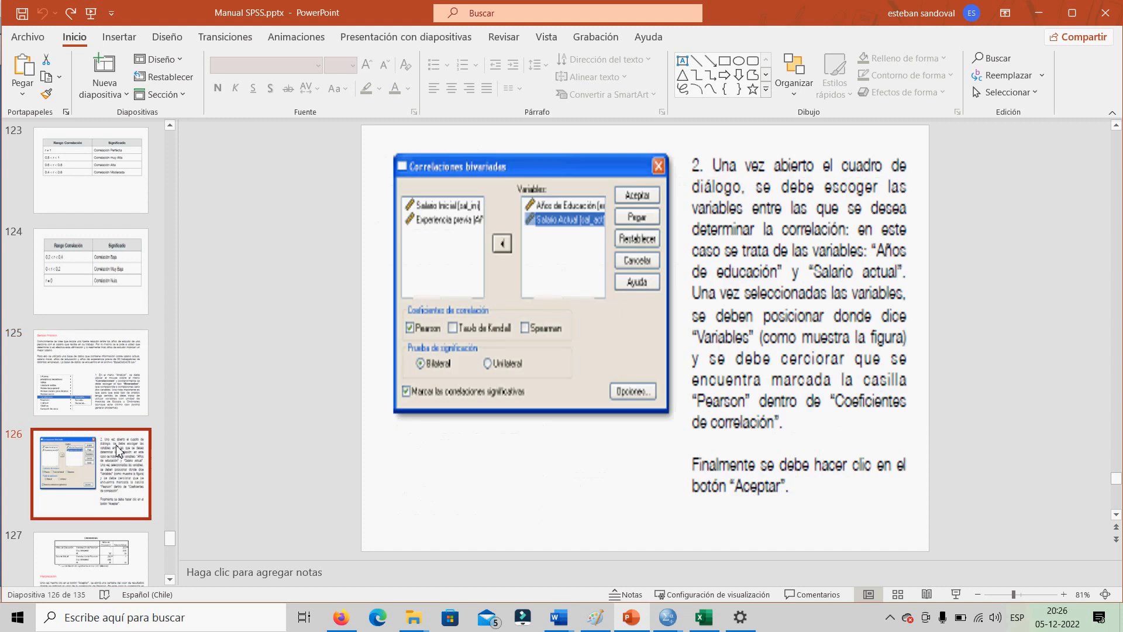
key("Down")
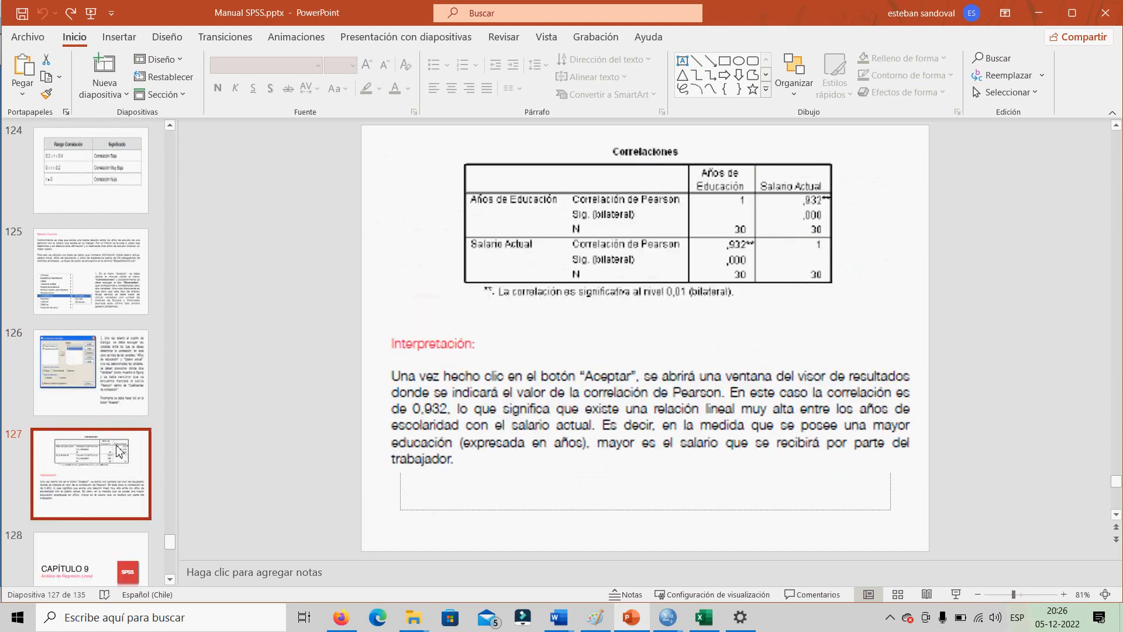
- Switch to the SPSS output viewer and set up a bivariate correlation with Nivel de Estudio and Renta Liquida as variables
left_click(1039, 20)
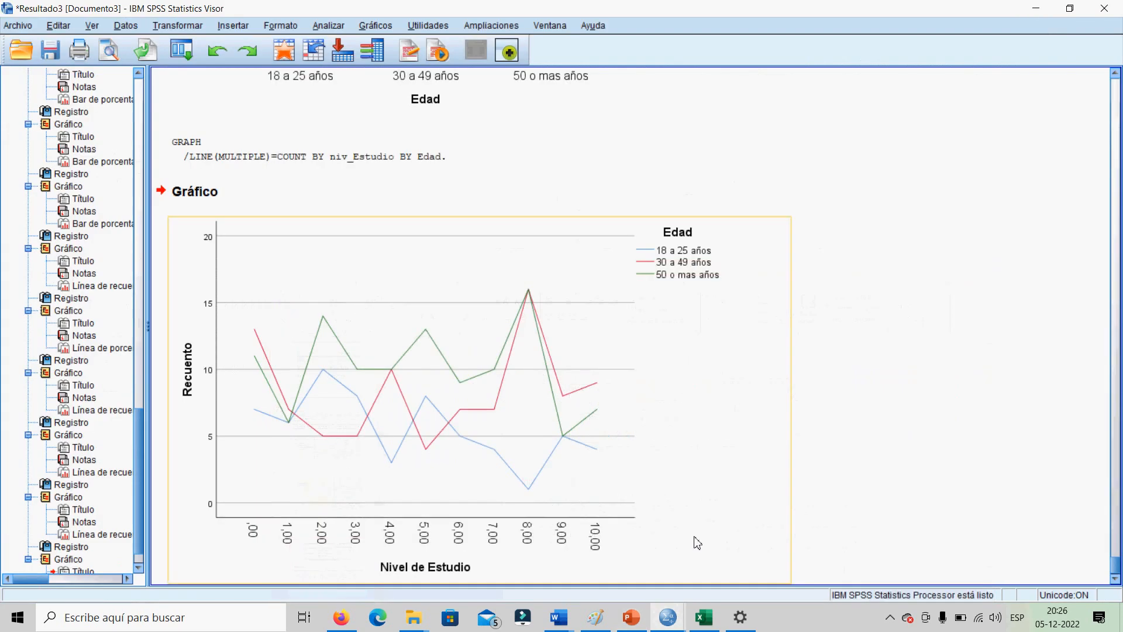
left_click(322, 31)
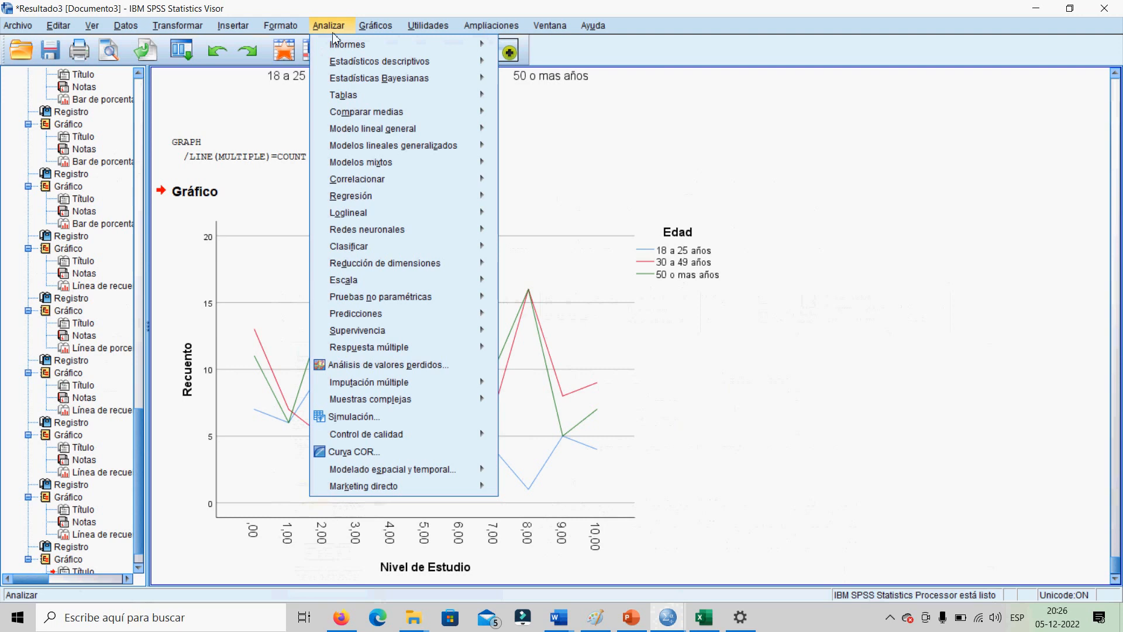
mouse_move(439, 184)
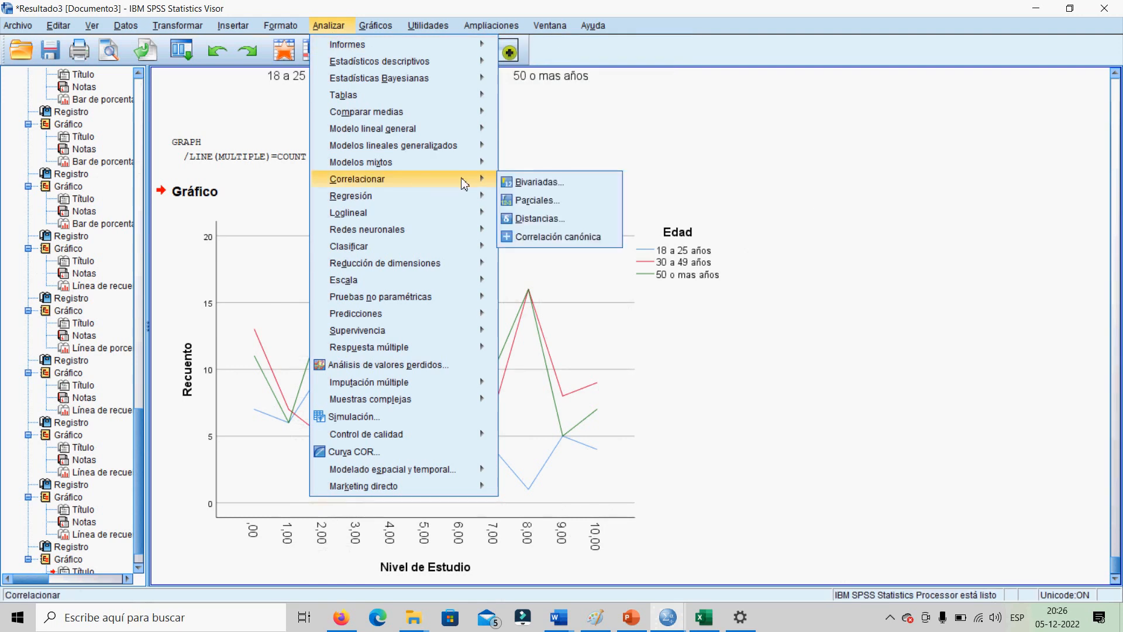
left_click(556, 186)
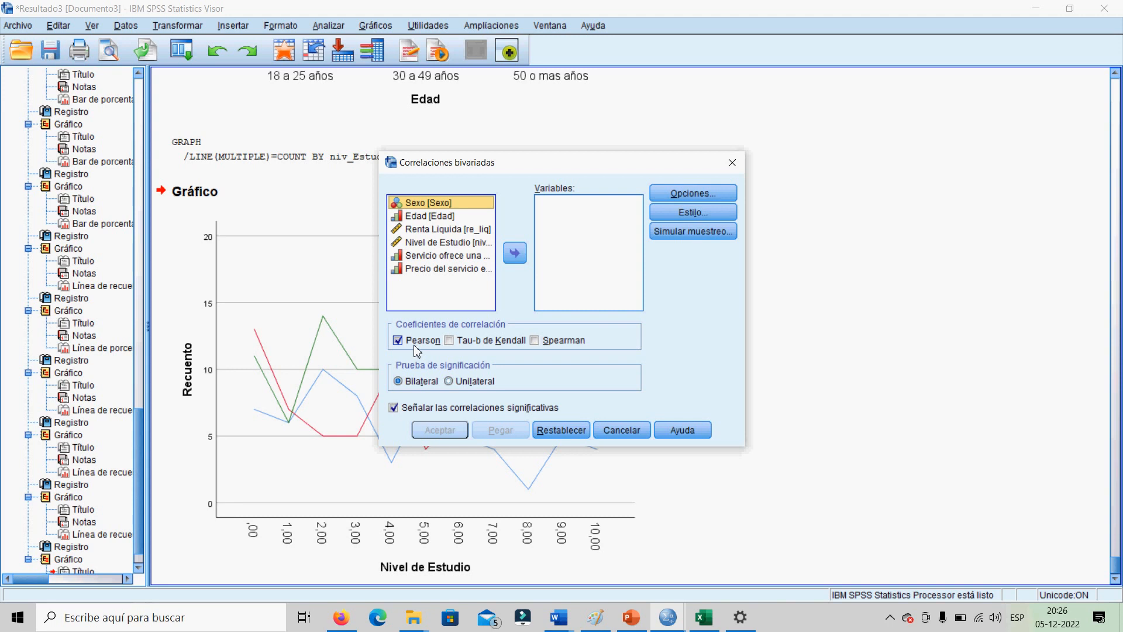
left_click(426, 218)
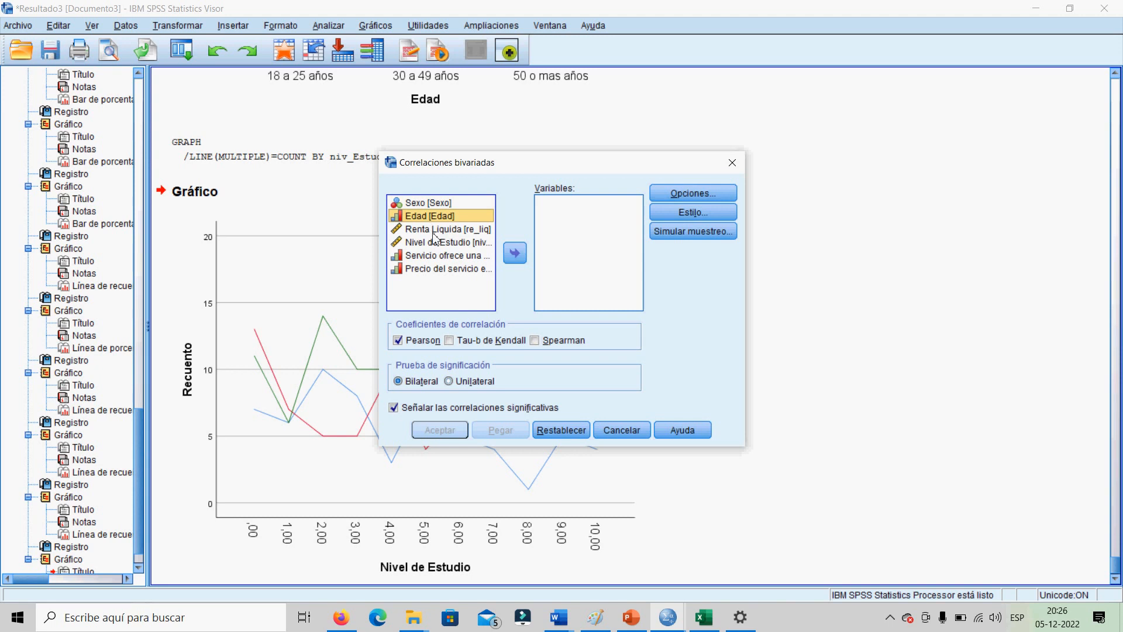
left_click(431, 242)
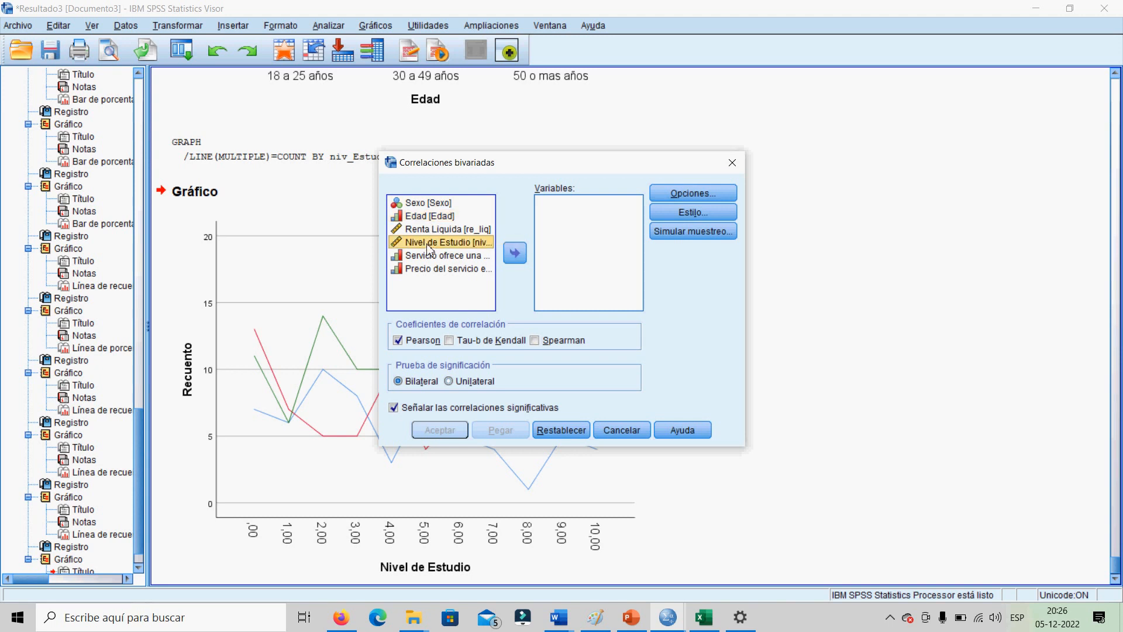
left_click(514, 253)
left_click(454, 229)
left_click(515, 252)
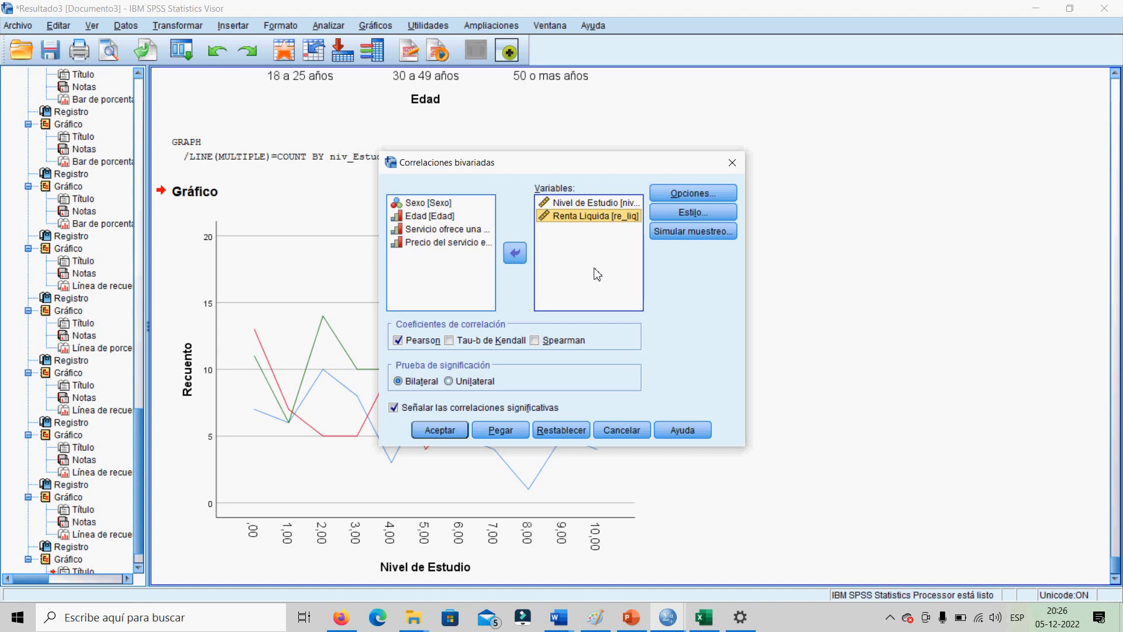
- Add means and standard deviations to the correlation's statistics and run the bilateral Pearson analysis
left_click(692, 194)
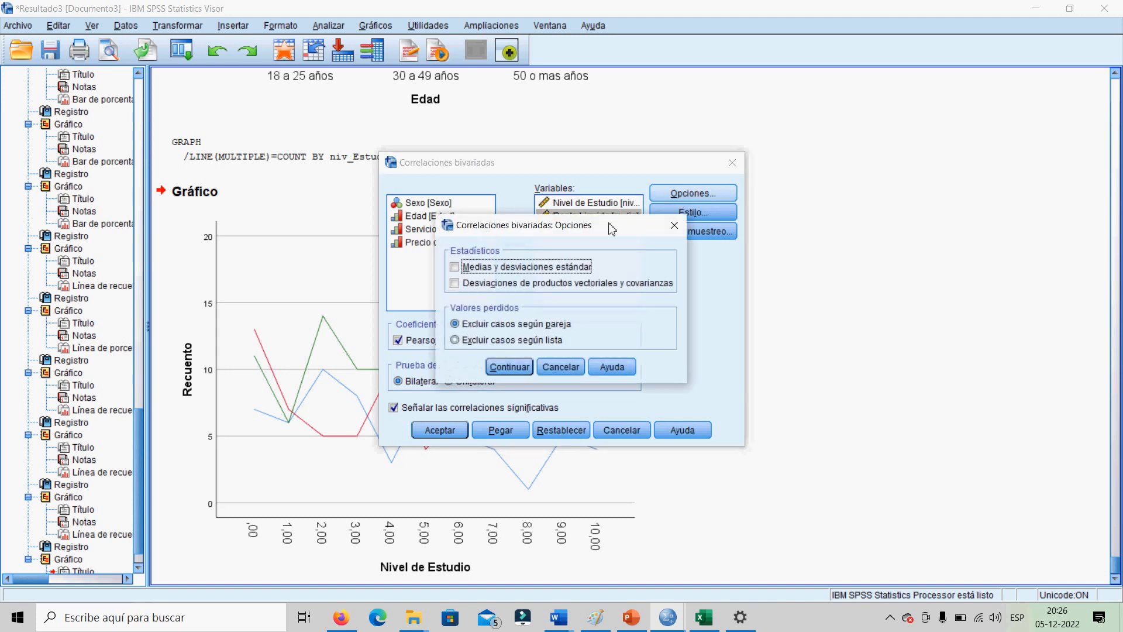
left_click(512, 269)
left_click(511, 369)
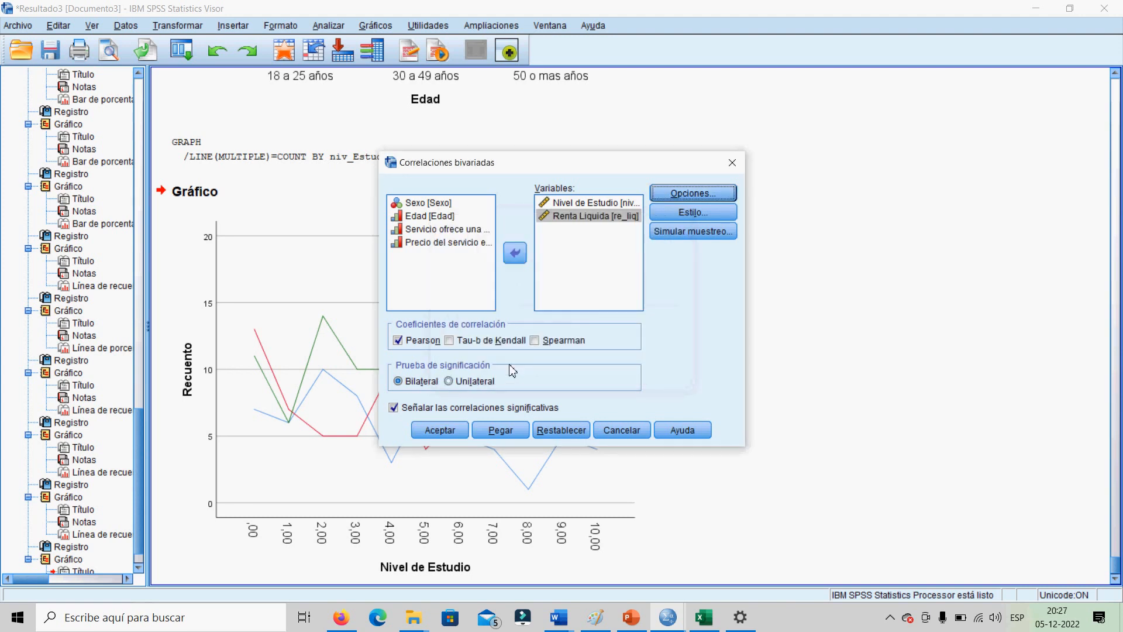
left_click(440, 431)
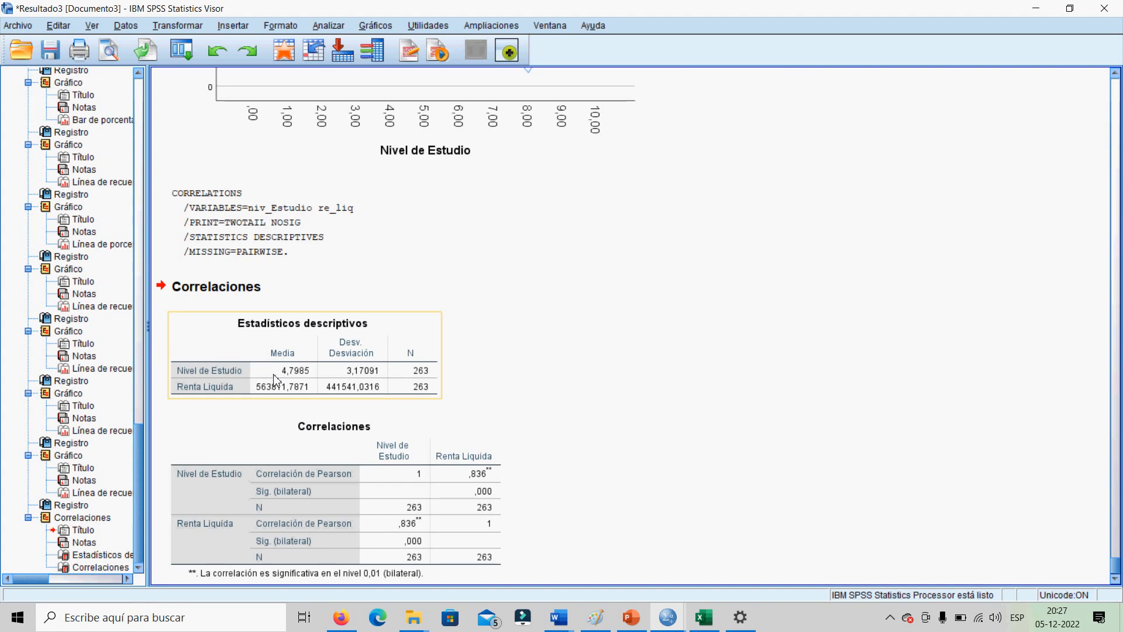
- Examine the descriptive statistics and Pearson correlation tables for Nivel de Estudio and Renta Liquida
left_click(294, 381)
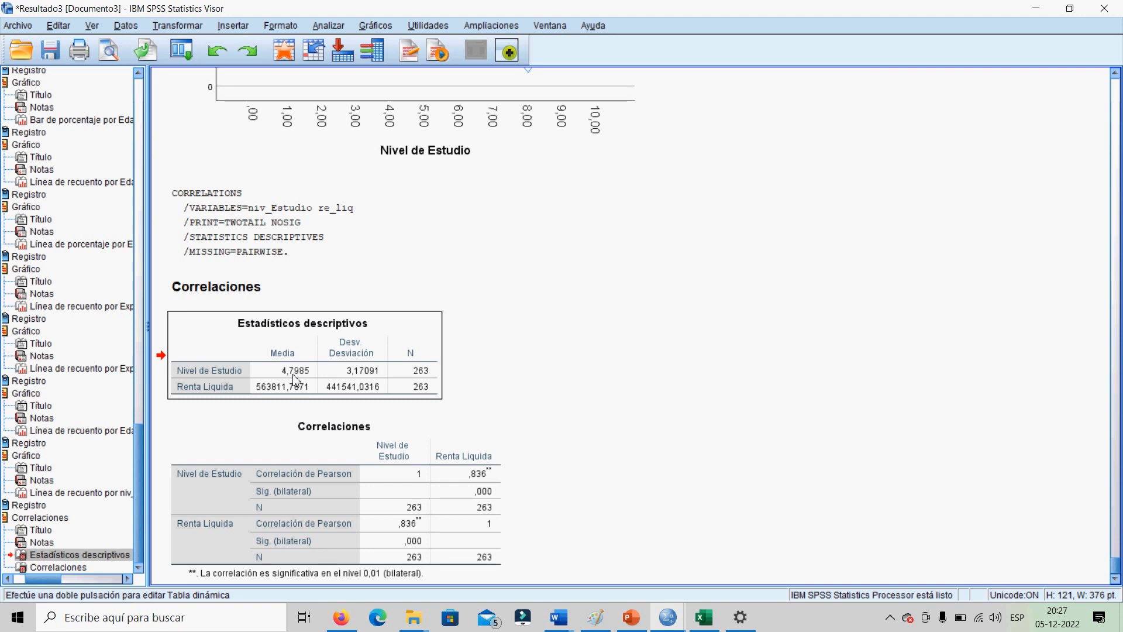
left_click(294, 380)
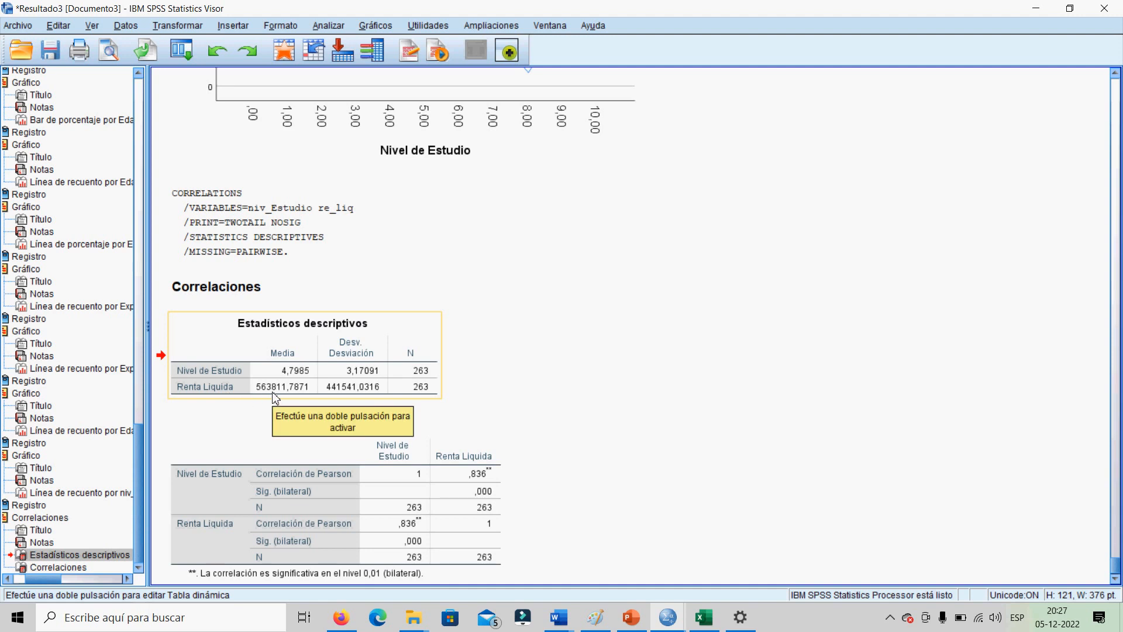
left_click(795, 417)
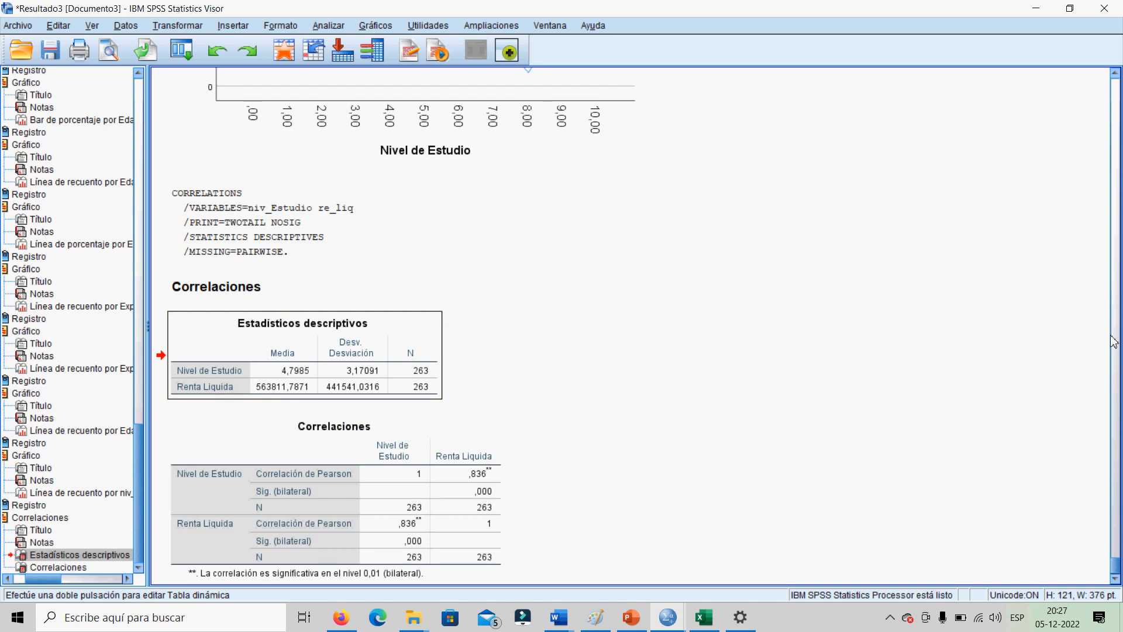
left_click(1116, 364)
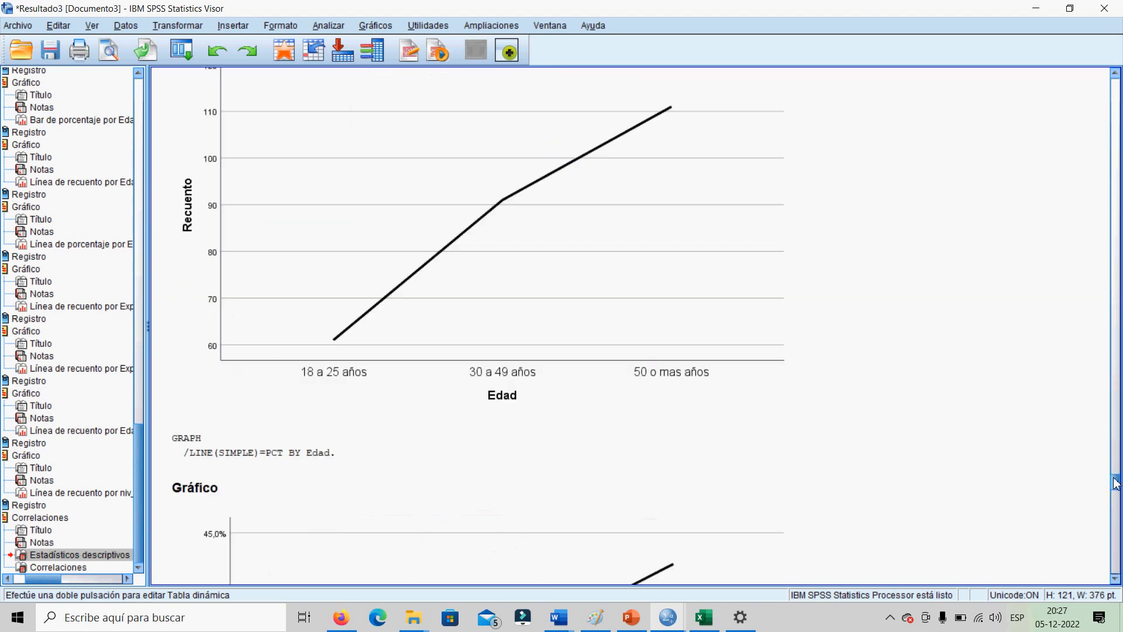
left_click_drag(1116, 483, 1116, 578)
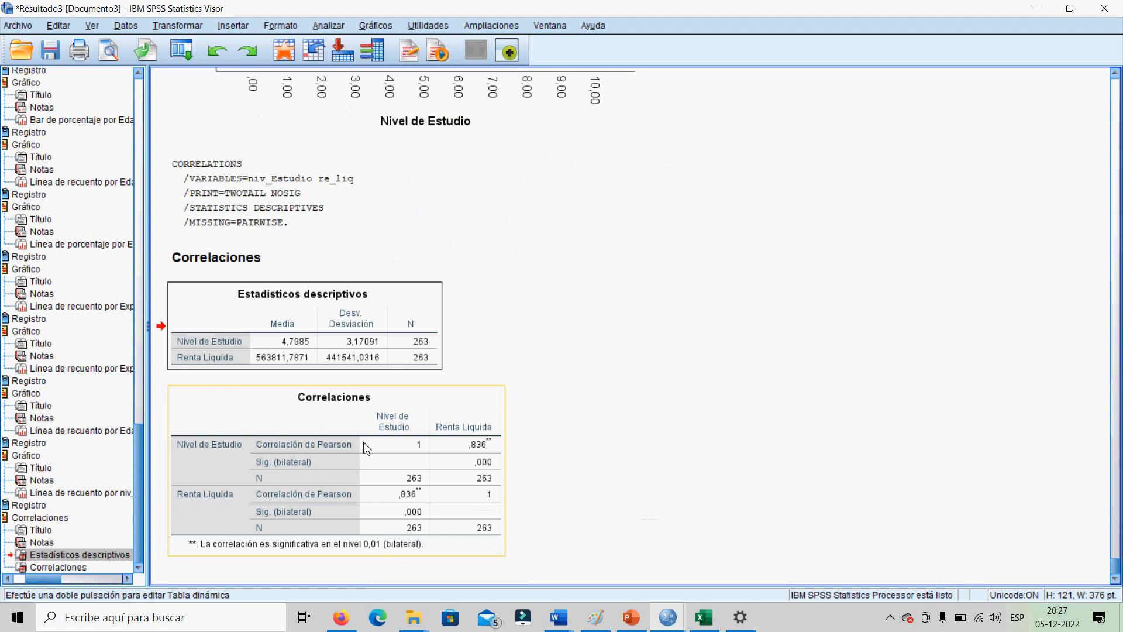
left_click(414, 474)
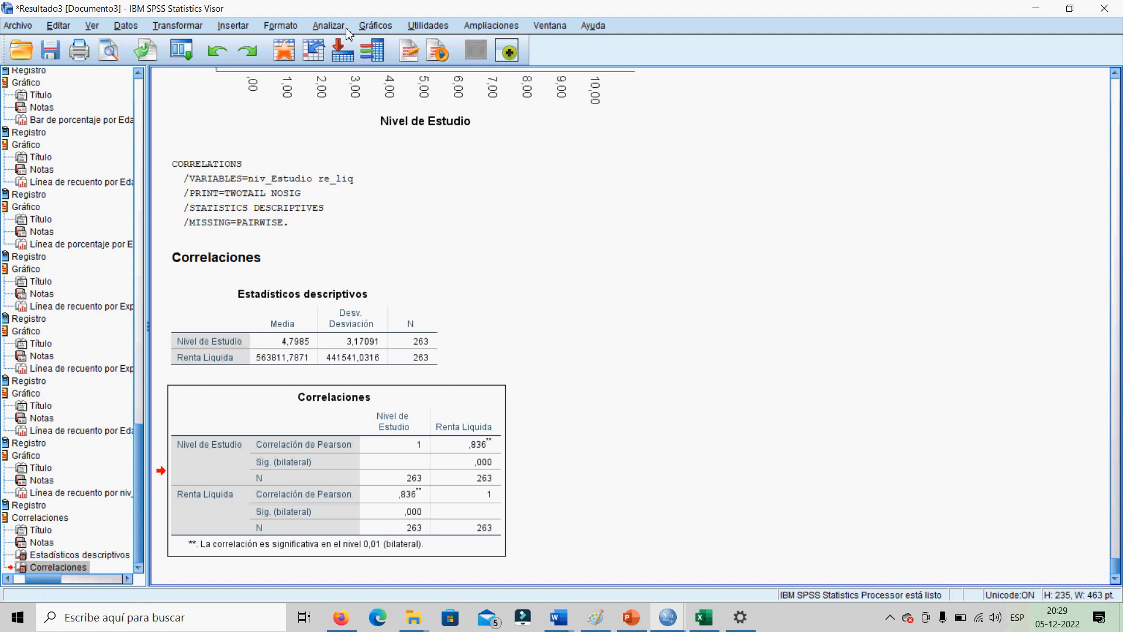
- Reopen the bivariate correlation setup and replace Nivel de Estudio with Edad alongside Renta Liquida
left_click(328, 26)
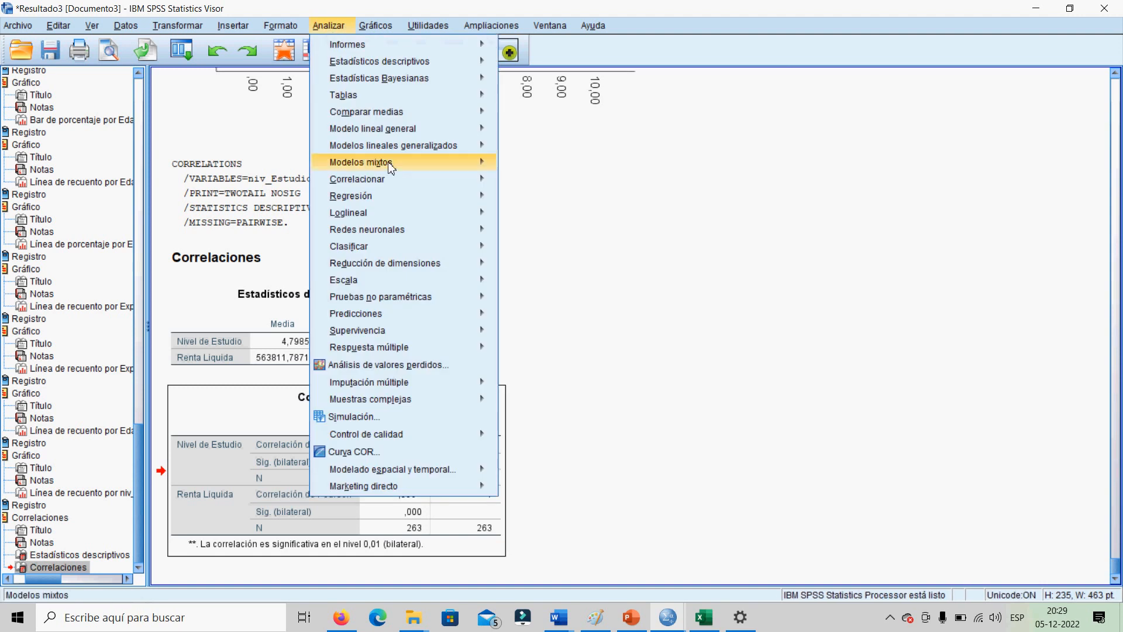
mouse_move(405, 185)
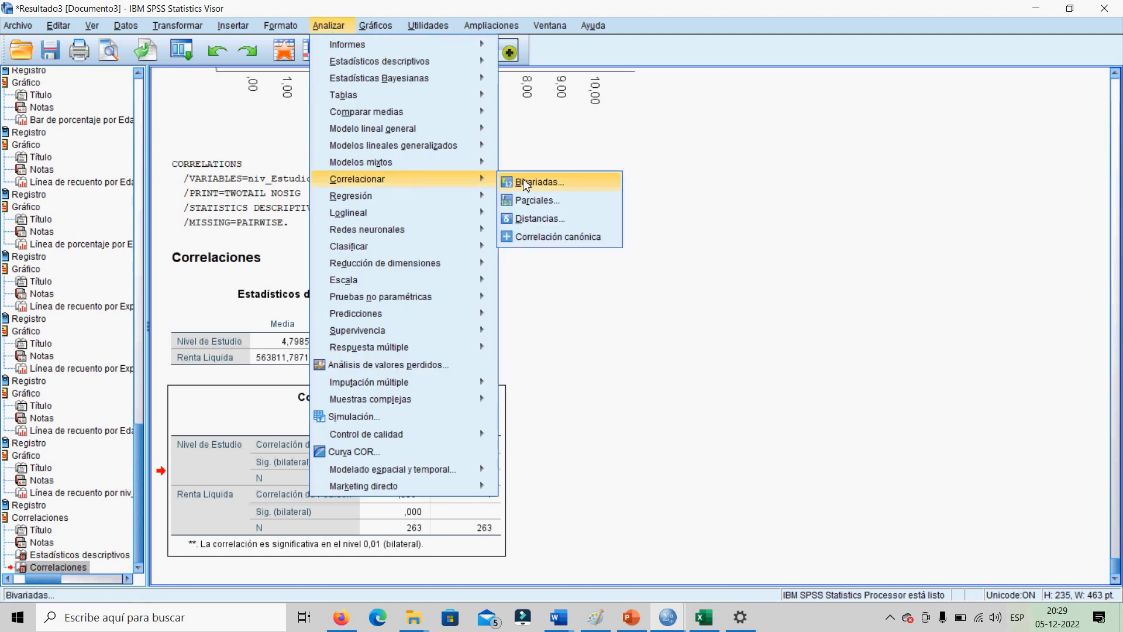
left_click(552, 185)
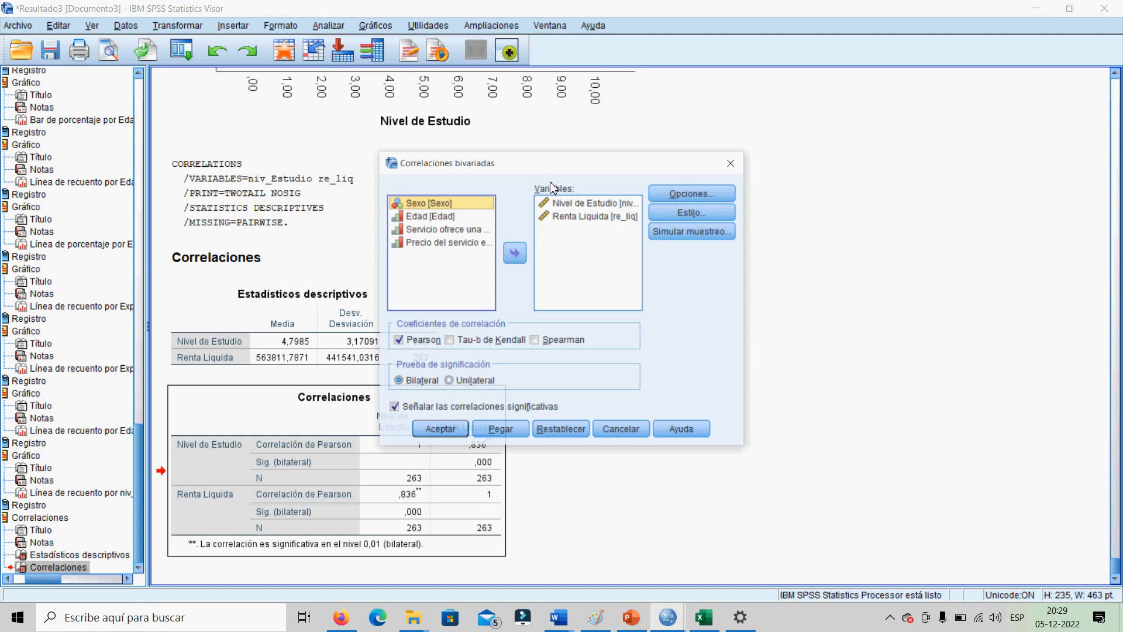
left_click(570, 205)
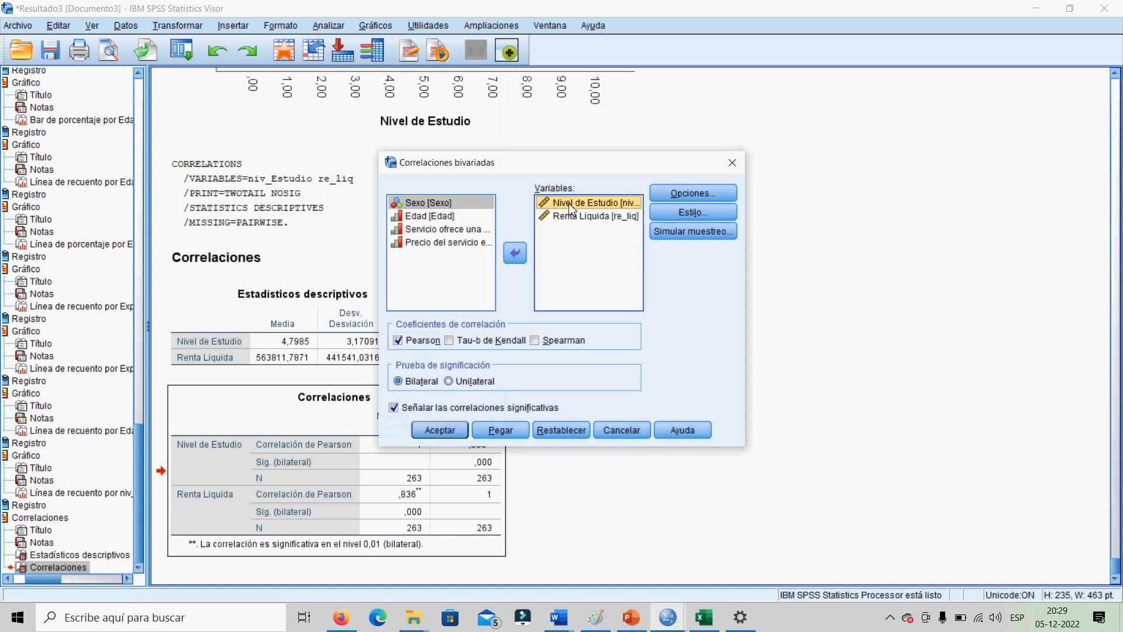
left_click(515, 253)
left_click(418, 217)
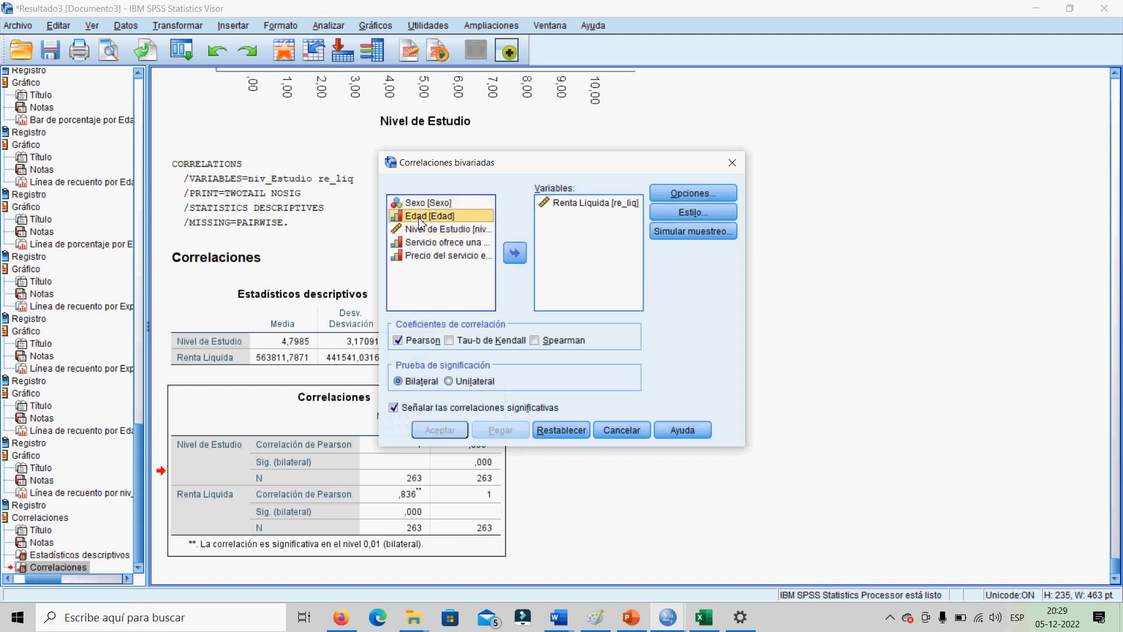
left_click(515, 253)
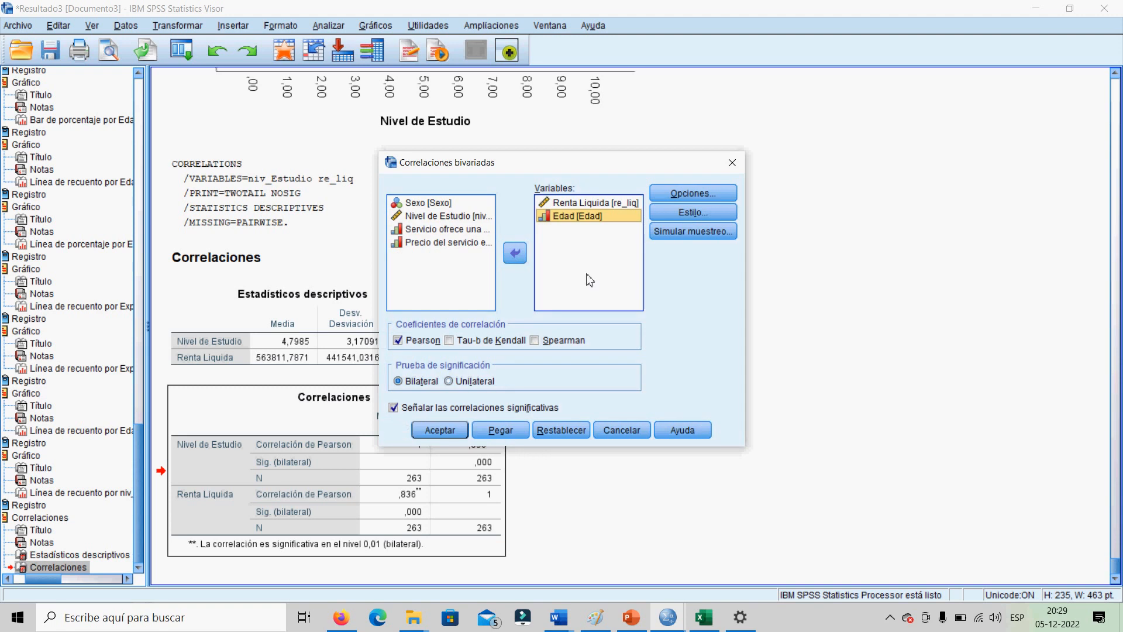